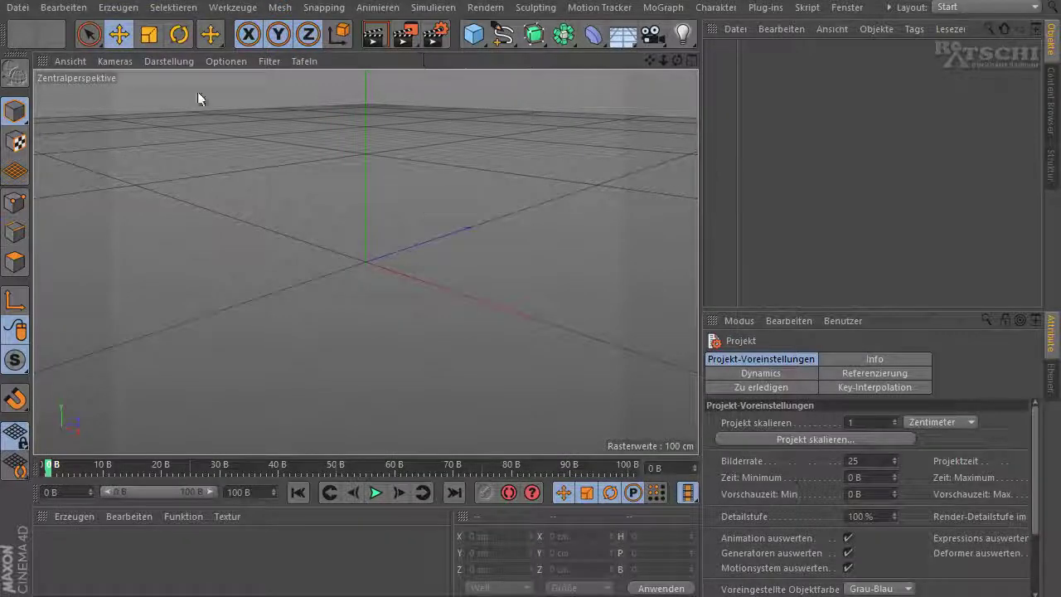
# Step: Open the project file 18_Zackenlinie from the Stargate folder
pyautogui.click(17, 7)
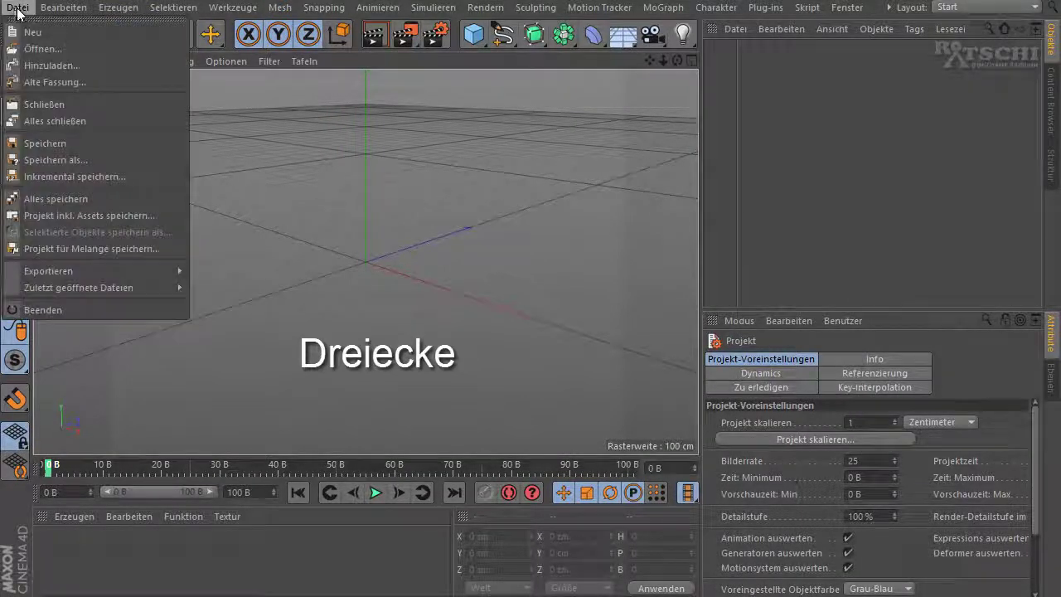
pyautogui.click(39, 52)
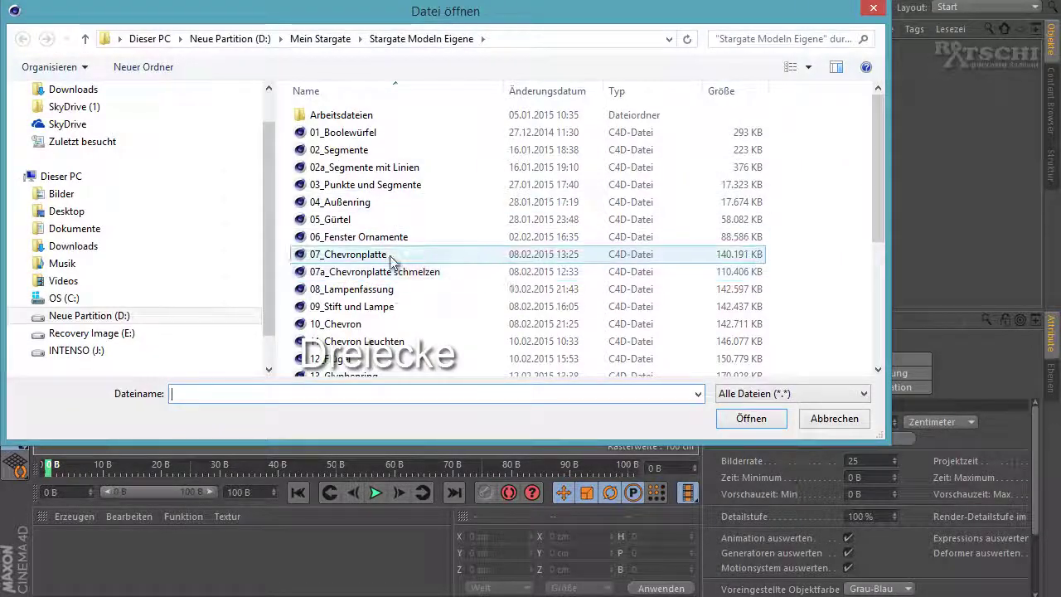
pyautogui.click(357, 253)
pyautogui.scroll(-2, 390, 261)
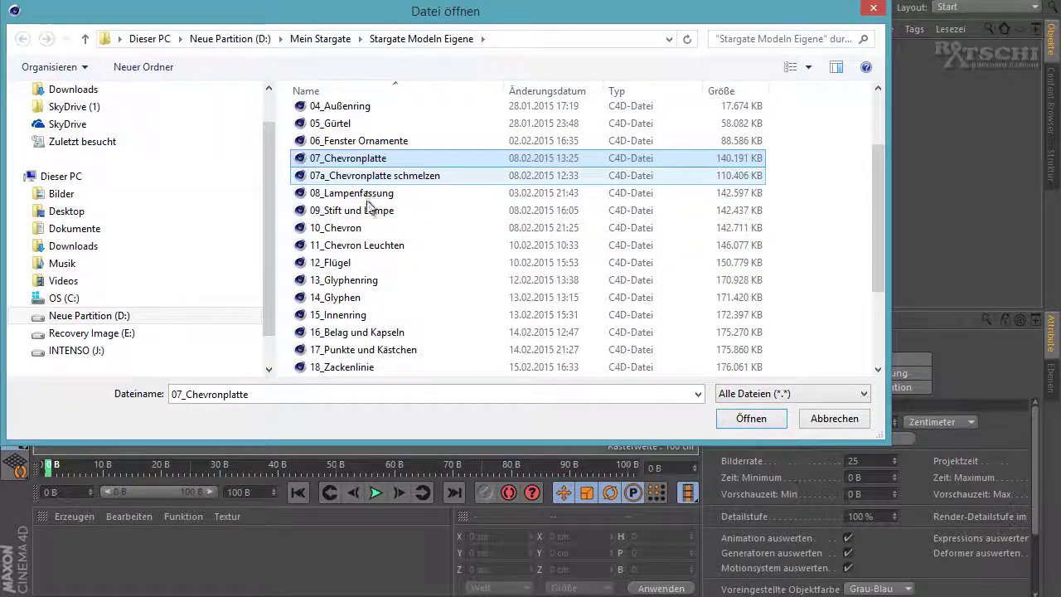
pyautogui.scroll(-1, 356, 319)
pyautogui.moveTo(342, 315)
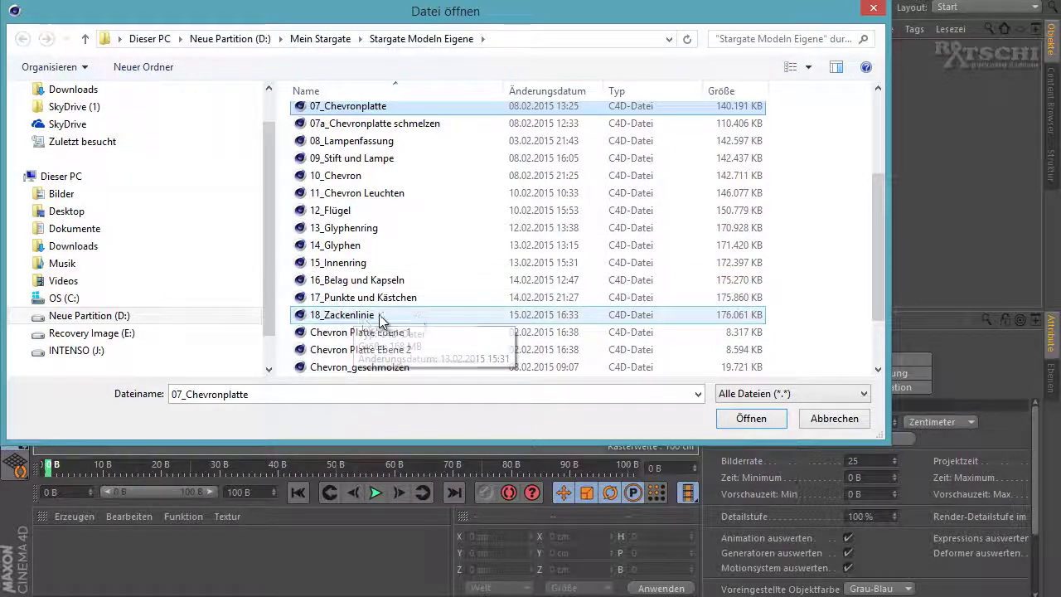
pyautogui.click(366, 317)
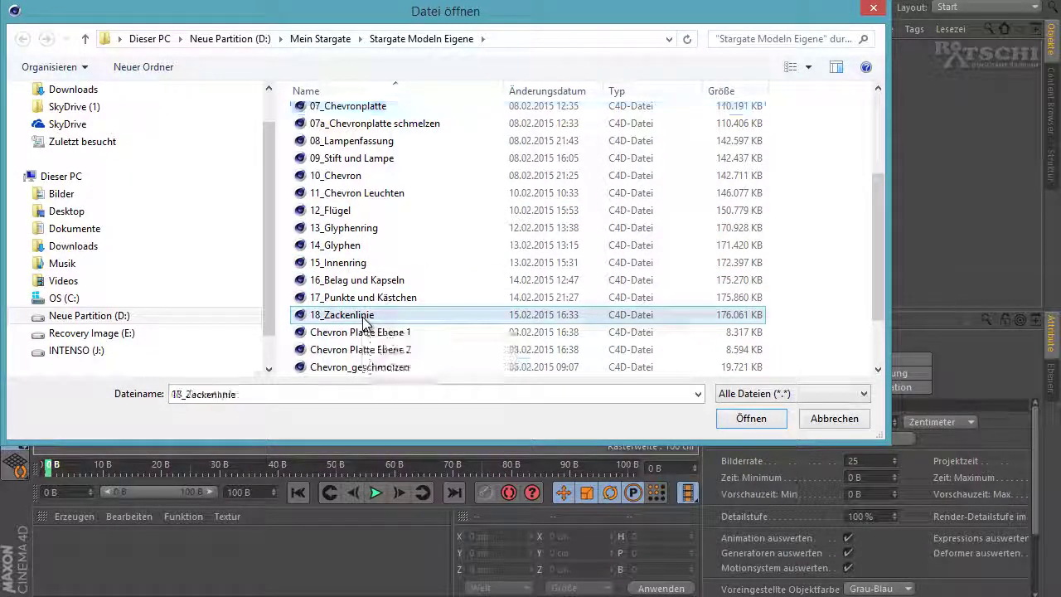
pyautogui.click(742, 421)
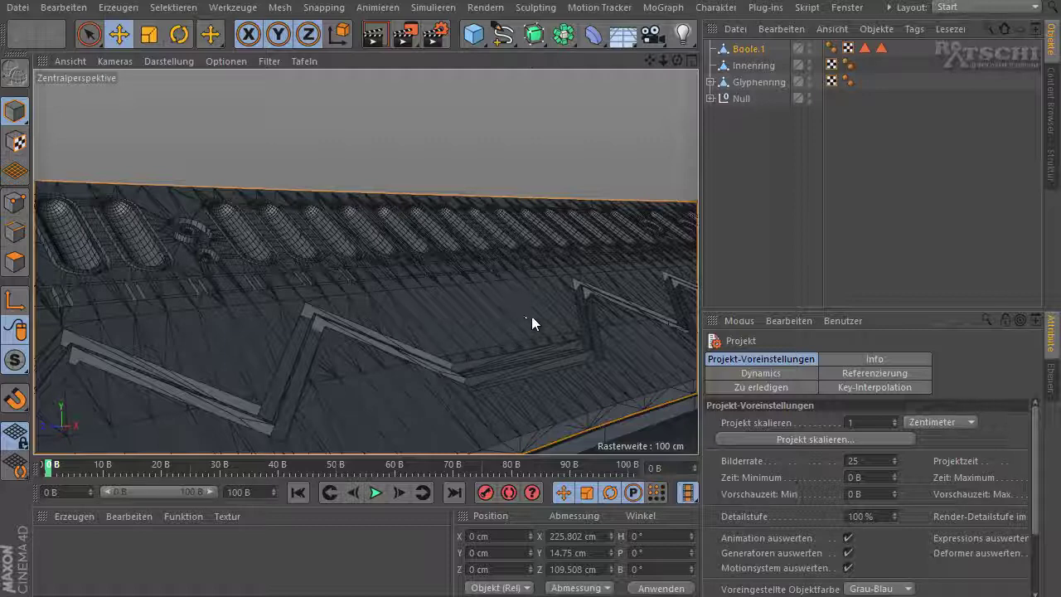
# Step: Zoom out and tilt the view down onto the ring, then show the primitive objects palette
pyautogui.scroll(-3, 557, 317)
pyautogui.scroll(-3, 556, 317)
pyautogui.scroll(-2, 557, 318)
pyautogui.scroll(-2, 557, 318)
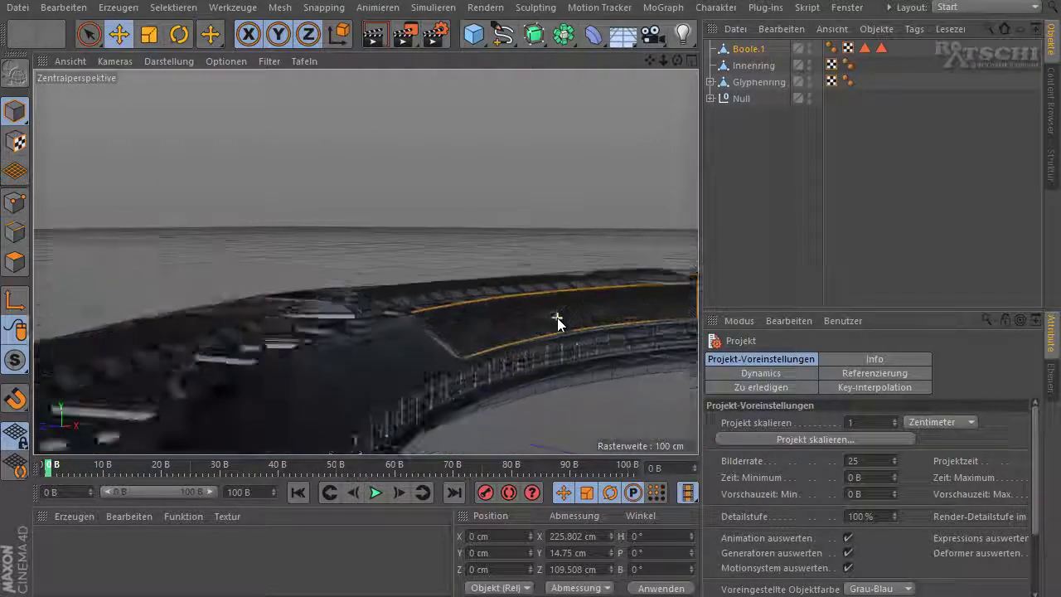
pyautogui.scroll(-1, 557, 322)
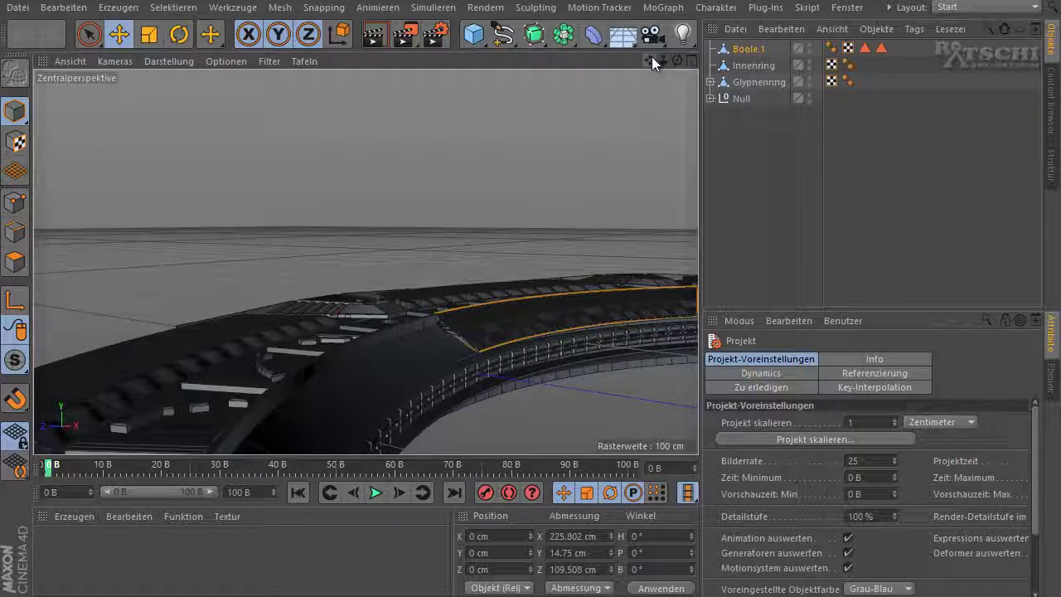
pyautogui.moveTo(651, 58); pyautogui.dragTo(652, 75)
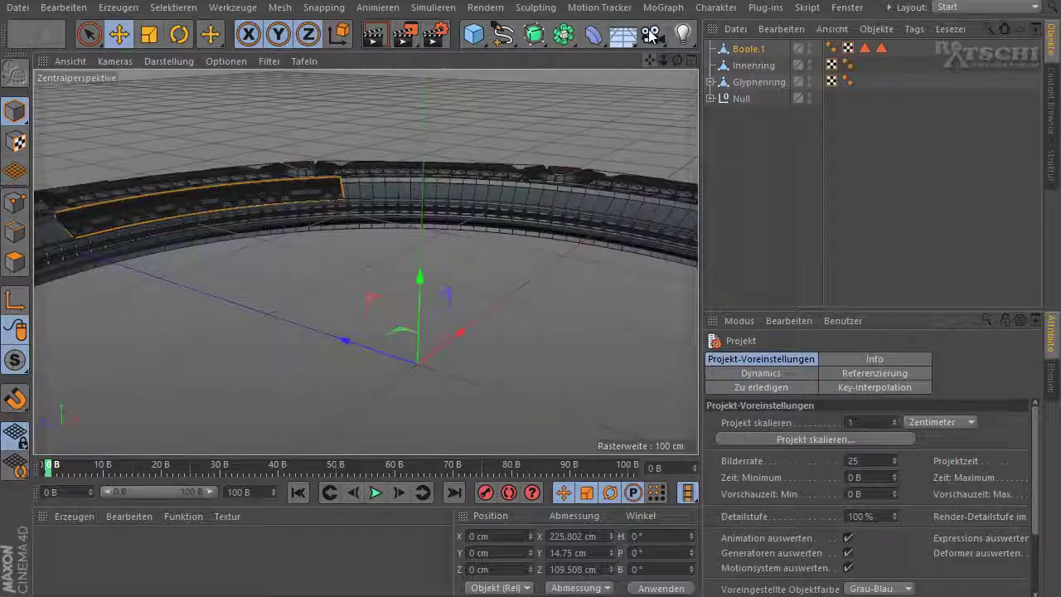
pyautogui.click(481, 37)
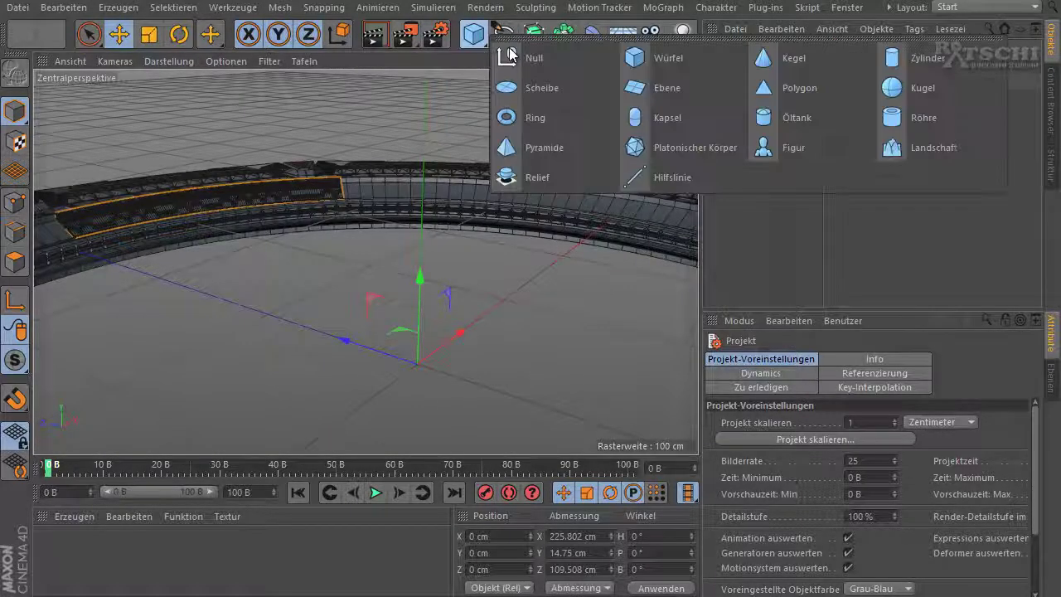
# Step: Add a Röhre tube with inner radius 2 cm and outer radius 3.5 cm
pyautogui.click(904, 120)
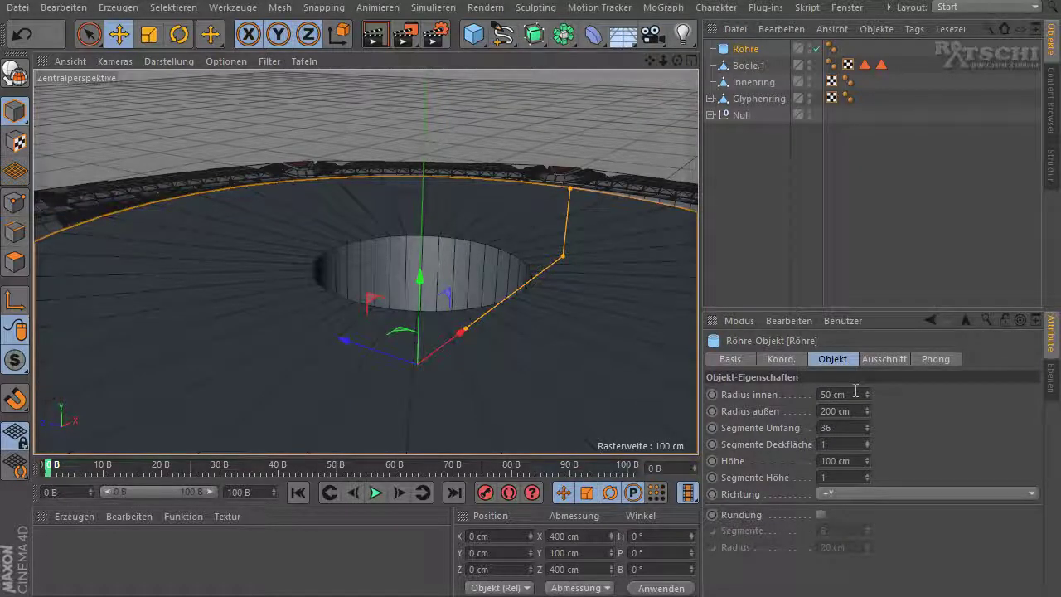
pyautogui.moveTo(855, 390); pyautogui.dragTo(778, 400)
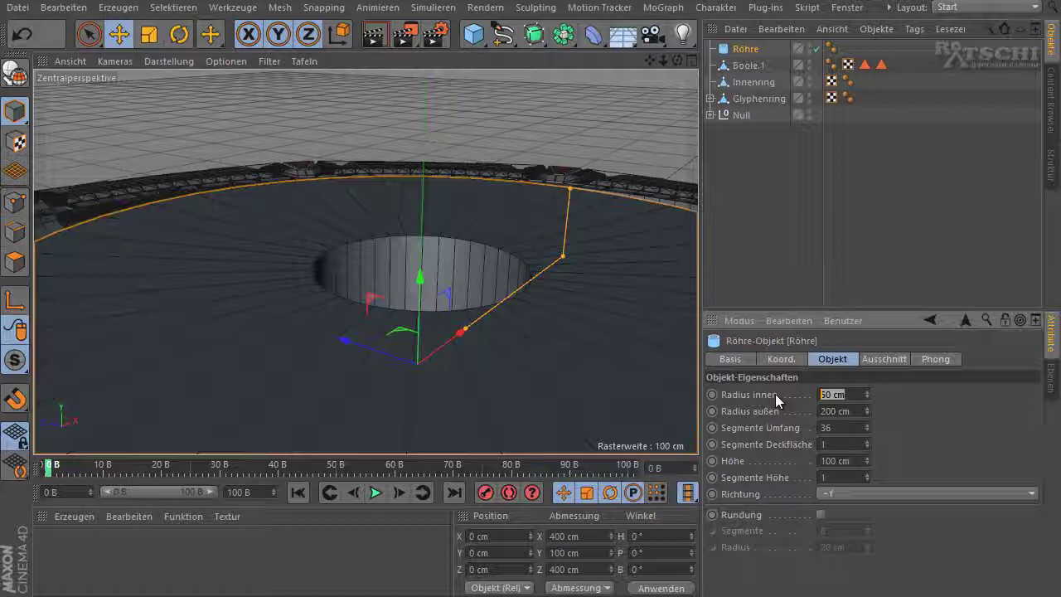
pyautogui.write('2')
pyautogui.press('Tab')
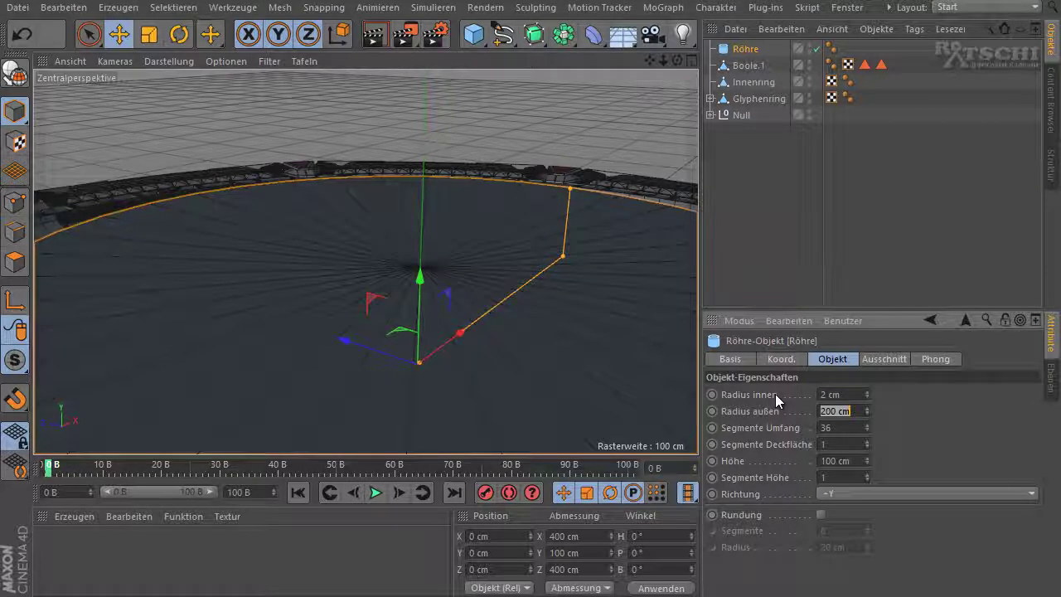
pyautogui.write('3.5')
pyautogui.press('Tab')
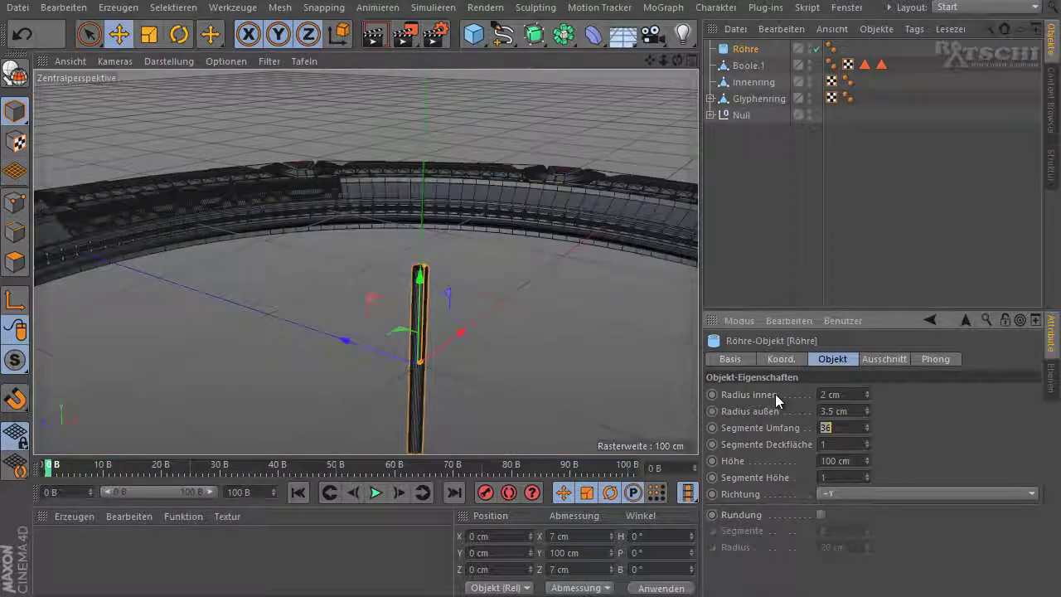
# Step: Set the tube's height to 2 cm and its circumference segments to 3
pyautogui.press('Tab')
pyautogui.press('Tab')
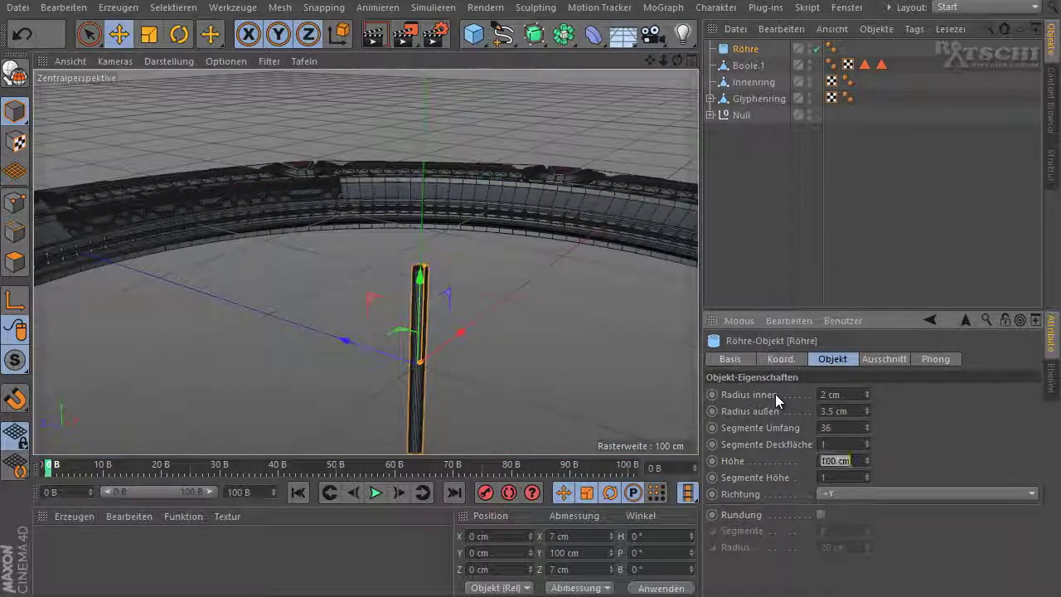
pyautogui.press('End')
pyautogui.write('2')
pyautogui.press('Tab')
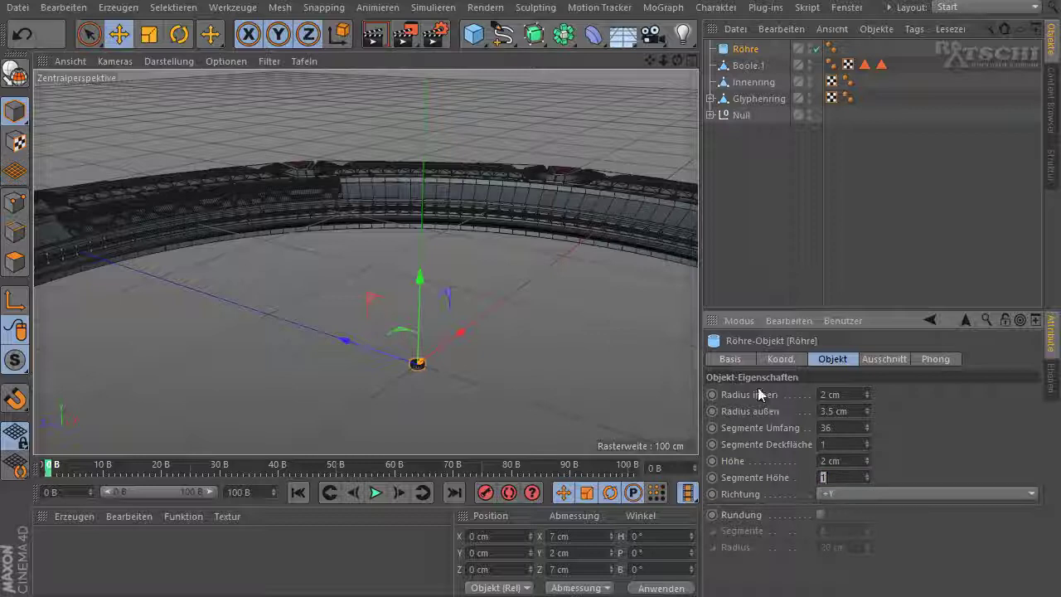
pyautogui.scroll(3, 418, 372)
pyautogui.scroll(3, 418, 372)
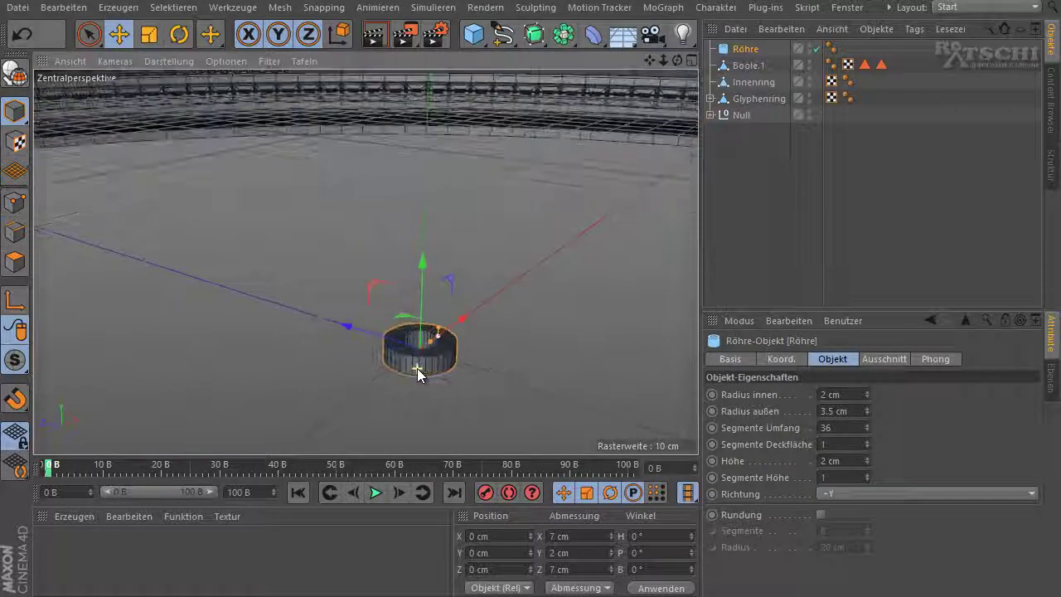
pyautogui.scroll(1, 417, 367)
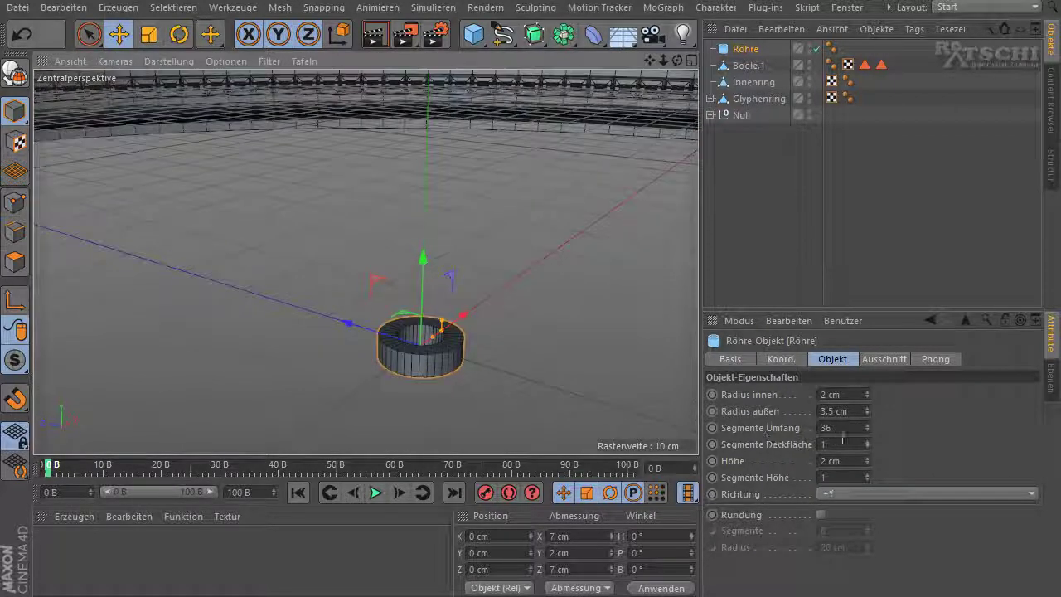
pyautogui.doubleClick(826, 428)
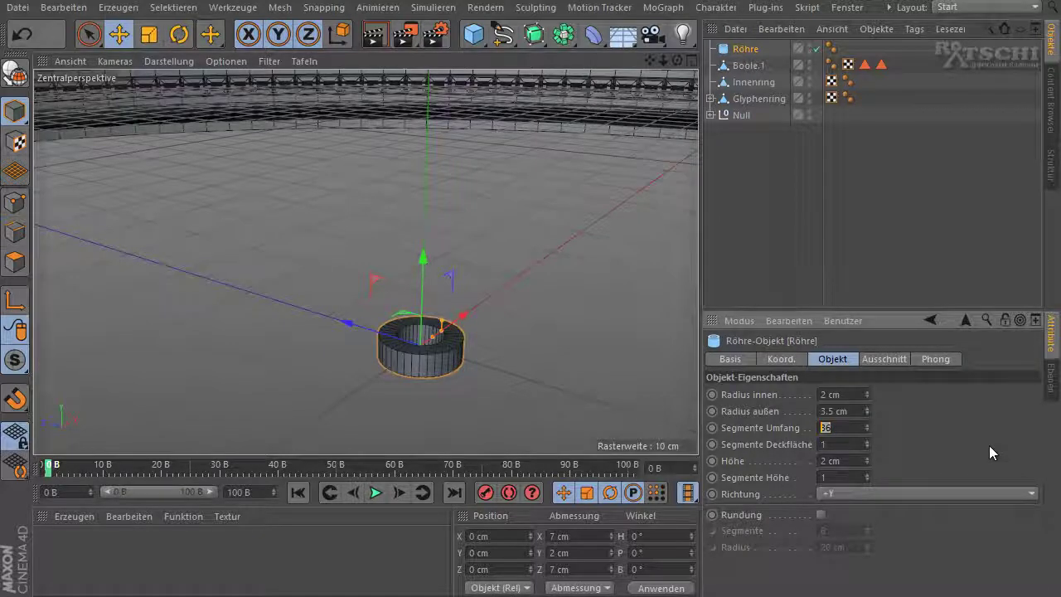
pyautogui.write('3')
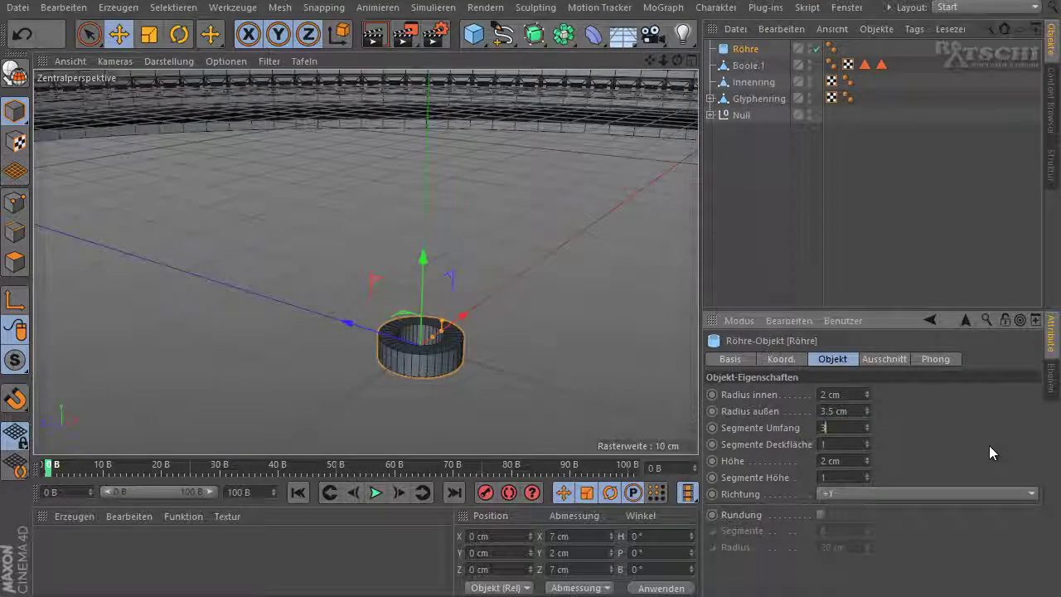
pyautogui.press('Return')
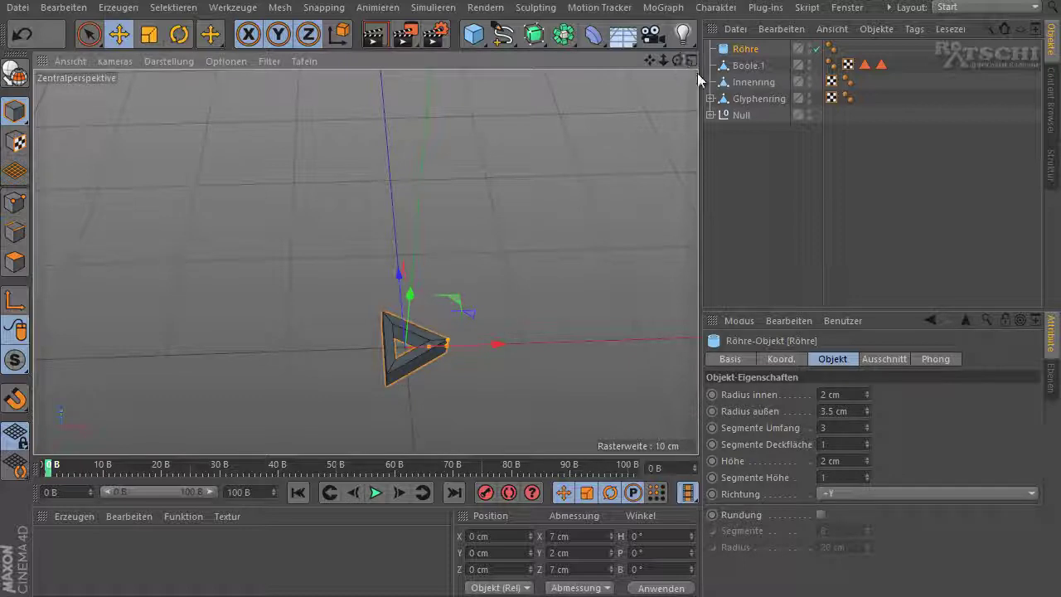
# Step: In the Koord. tab, set the Röhre's P.Z to 0.7 cm and W.H to 30°
pyautogui.click(777, 360)
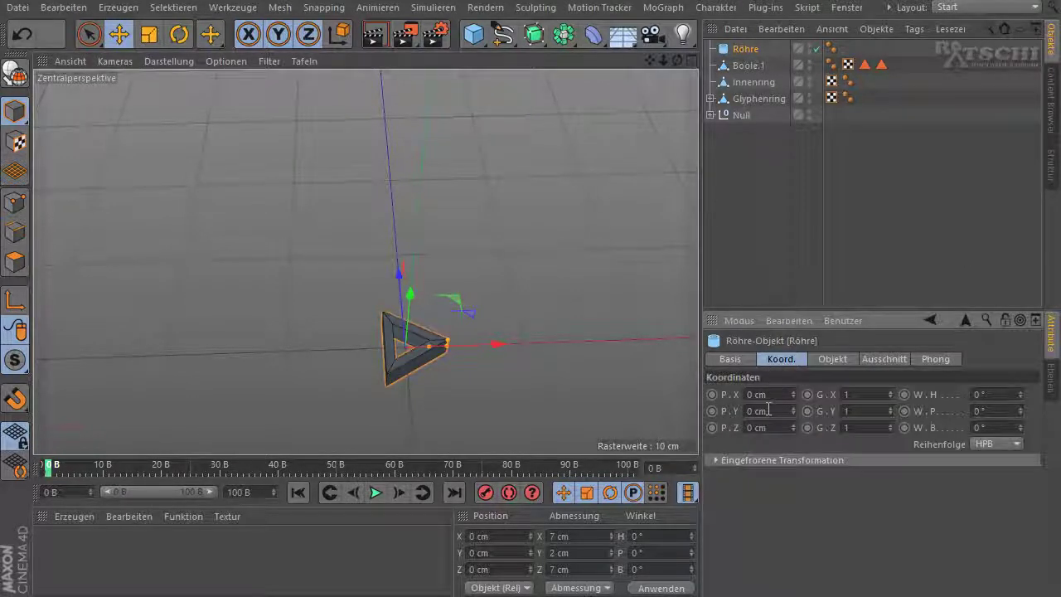
pyautogui.doubleClick(752, 428)
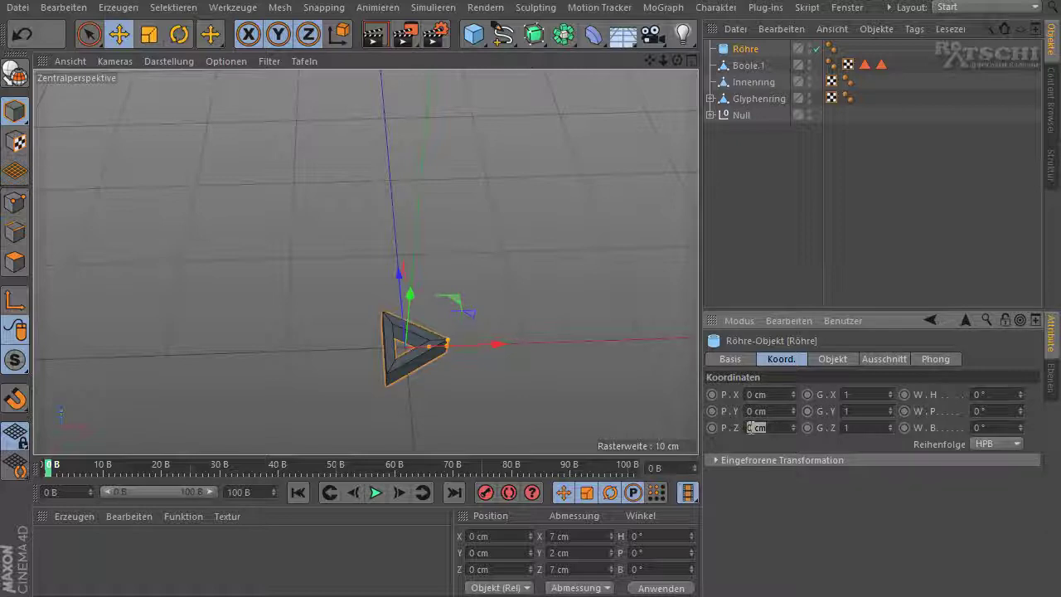
pyautogui.write('0,')
pyautogui.write('7')
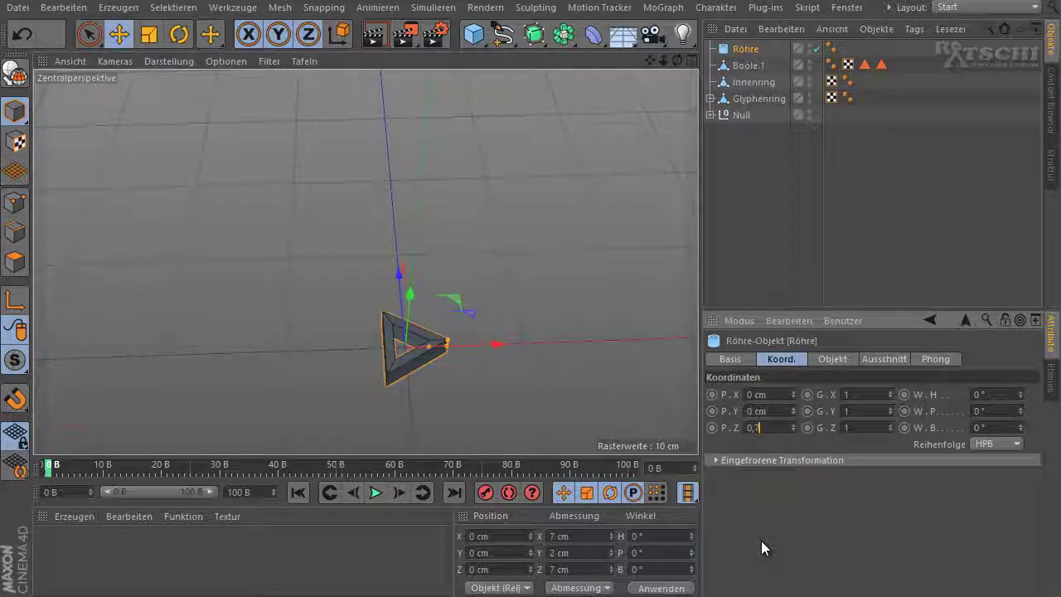
pyautogui.press('Return')
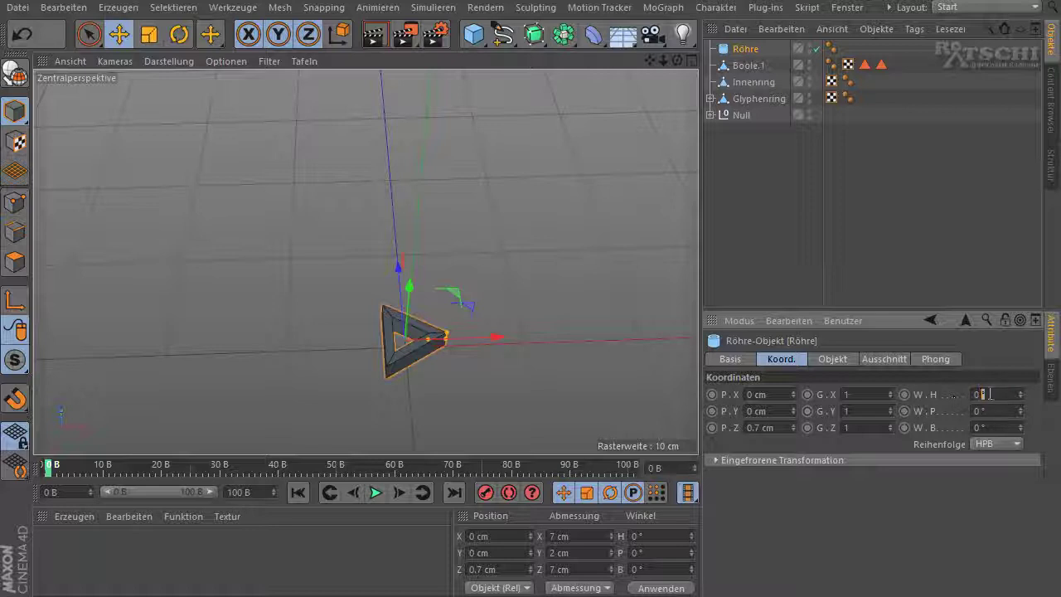
pyautogui.moveTo(990, 393); pyautogui.dragTo(957, 393)
pyautogui.write('30')
pyautogui.press('Return')
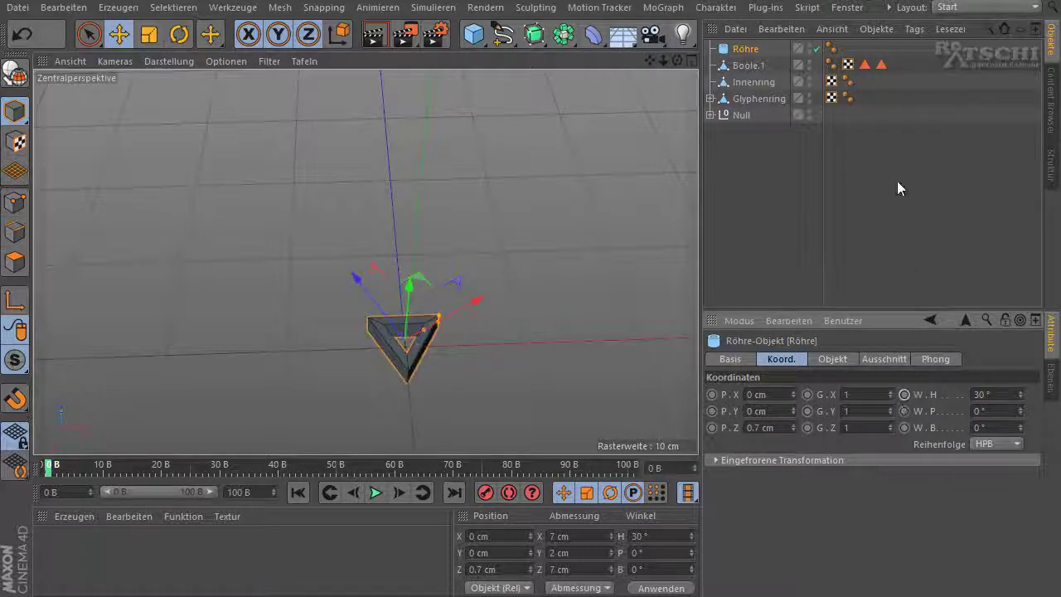
# Step: Duplicate the tube as Röhre.1 and give it inner radius 0 cm, outer radius 1 cm
pyautogui.click(739, 53)
pyautogui.keyDown('ctrl'); pyautogui.moveTo(739, 63); pyautogui.dragTo(740, 58); pyautogui.keyUp('ctrl')
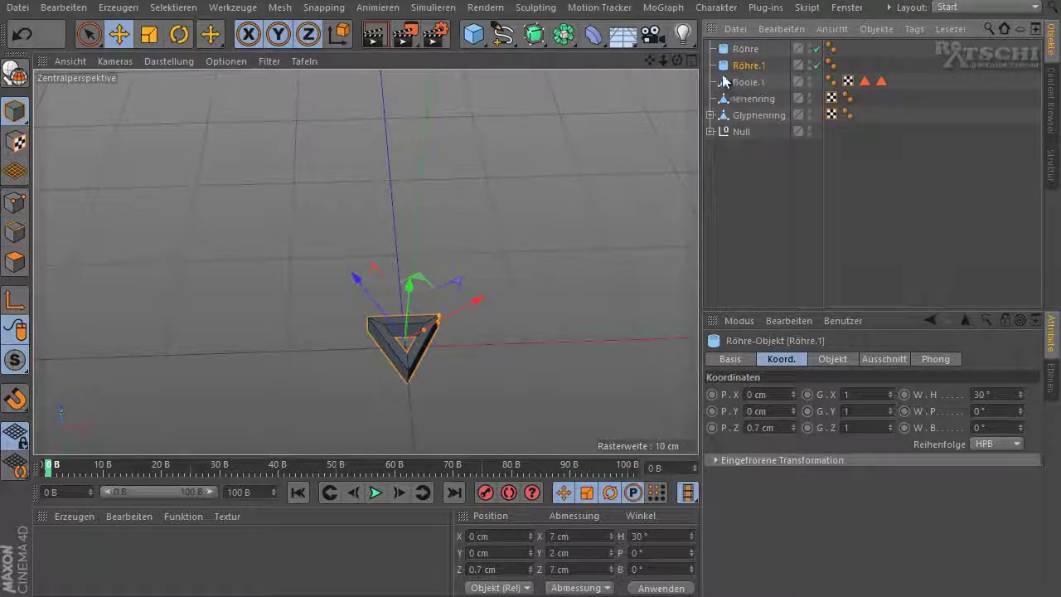
pyautogui.click(831, 360)
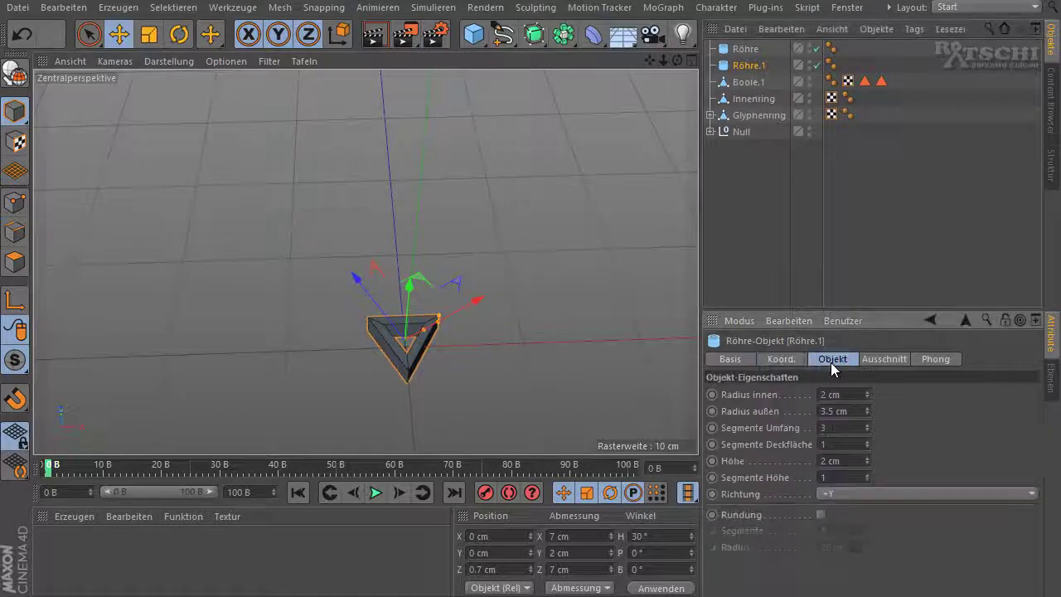
pyautogui.doubleClick(833, 394)
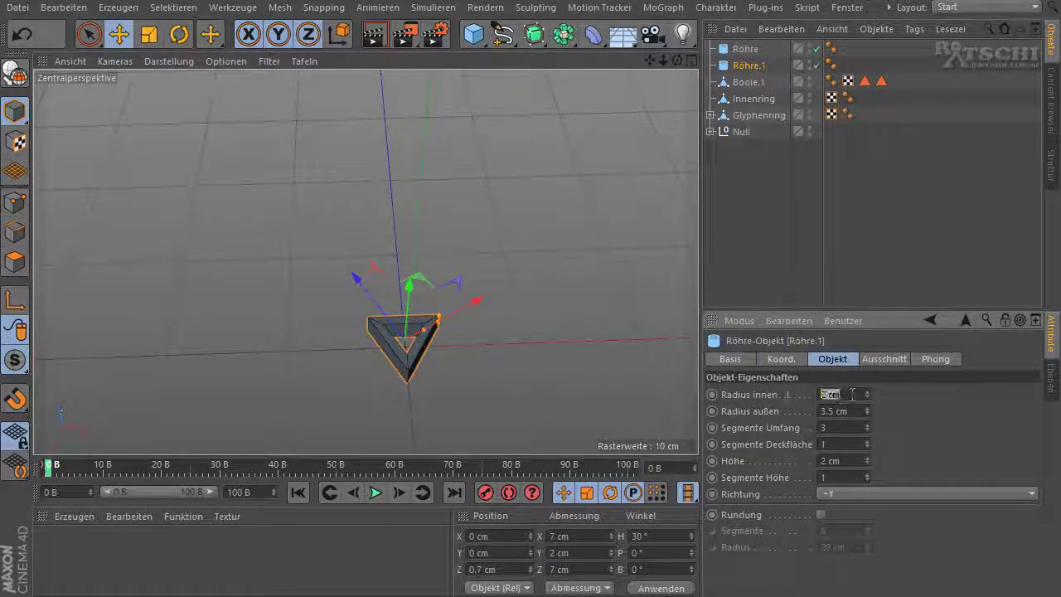
pyautogui.write('0')
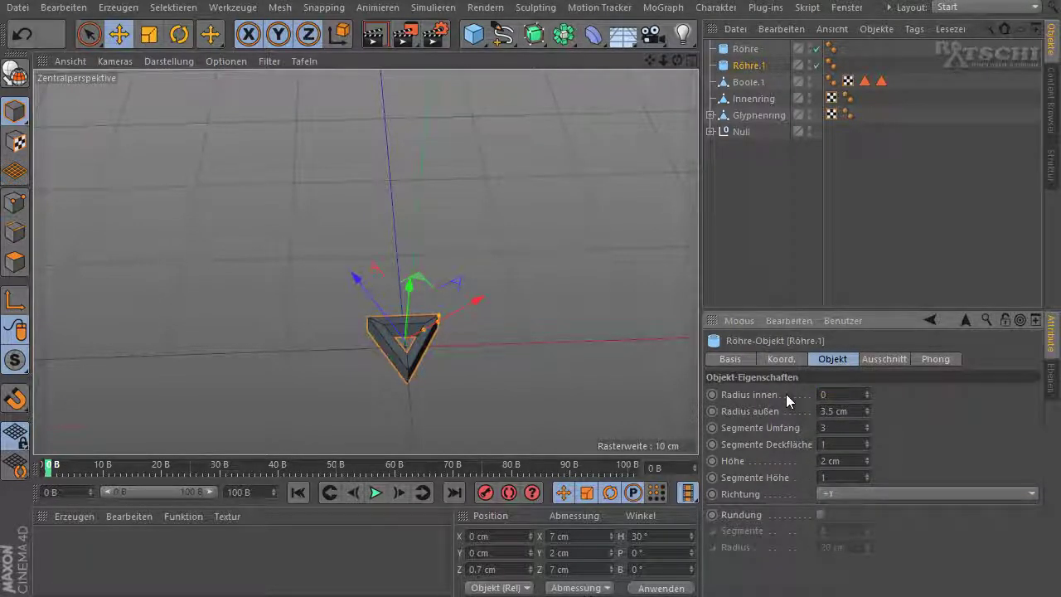
pyautogui.doubleClick(852, 412)
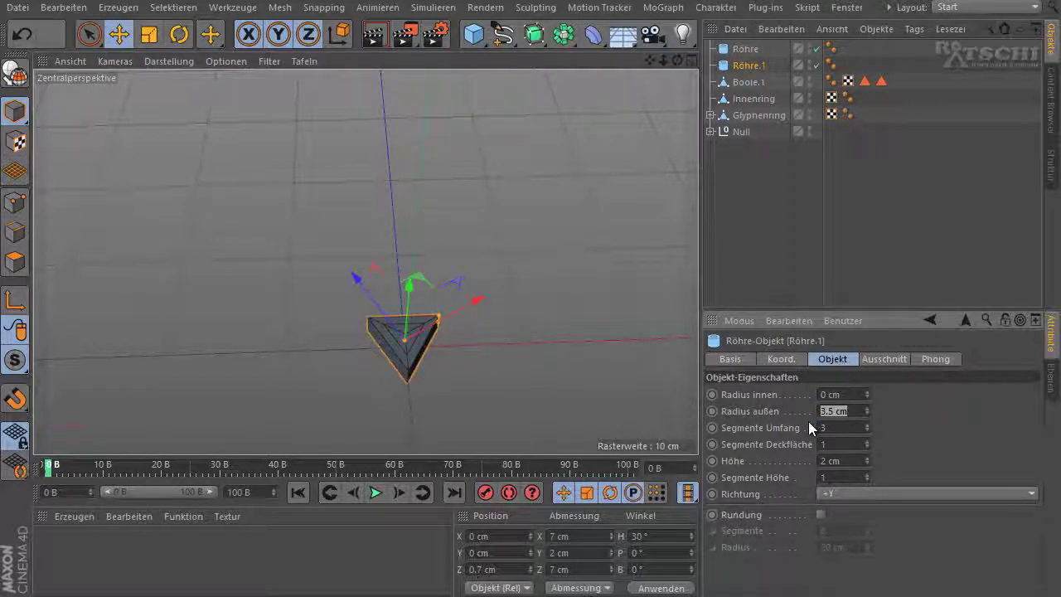
pyautogui.write('1')
pyautogui.press('Return')
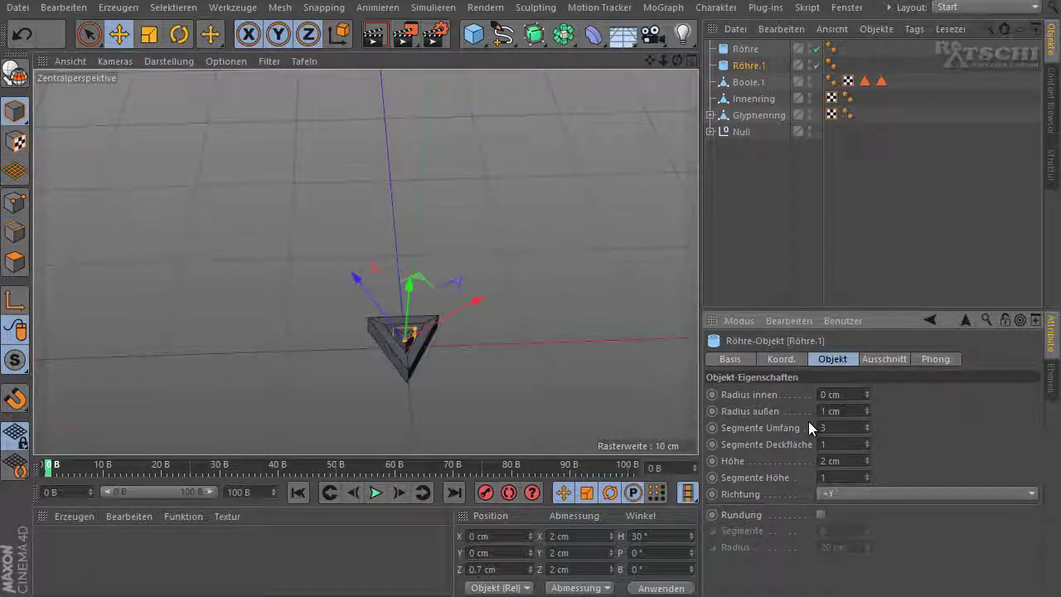
# Step: Select both Röhre and Röhre.1 in the object list
pyautogui.scroll(3, 391, 370)
pyautogui.scroll(2, 390, 372)
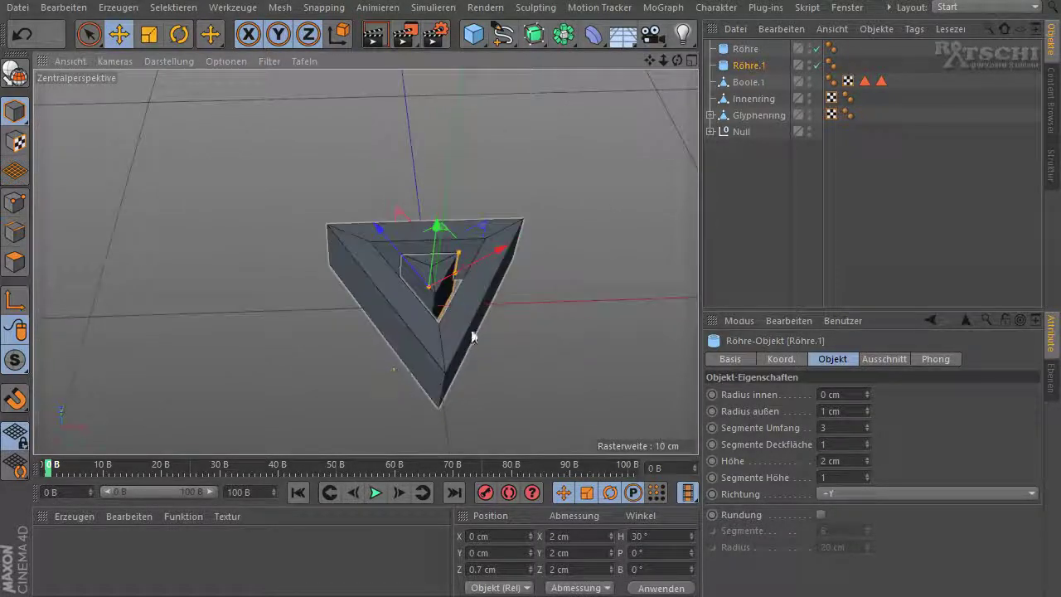
pyautogui.click(744, 51)
pyautogui.keyDown('ctrl'); pyautogui.click(743, 65); pyautogui.keyUp('ctrl')
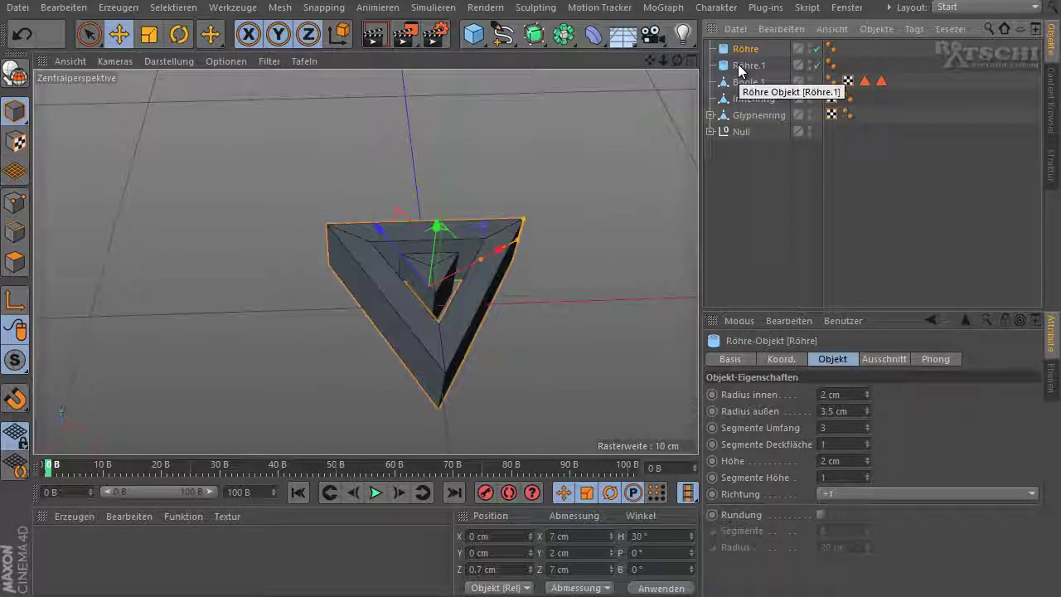
# Step: Convert both tubes with C and join them via Objekte verbinden + Löschen into Röhre.2
pyautogui.rightClick(740, 71)
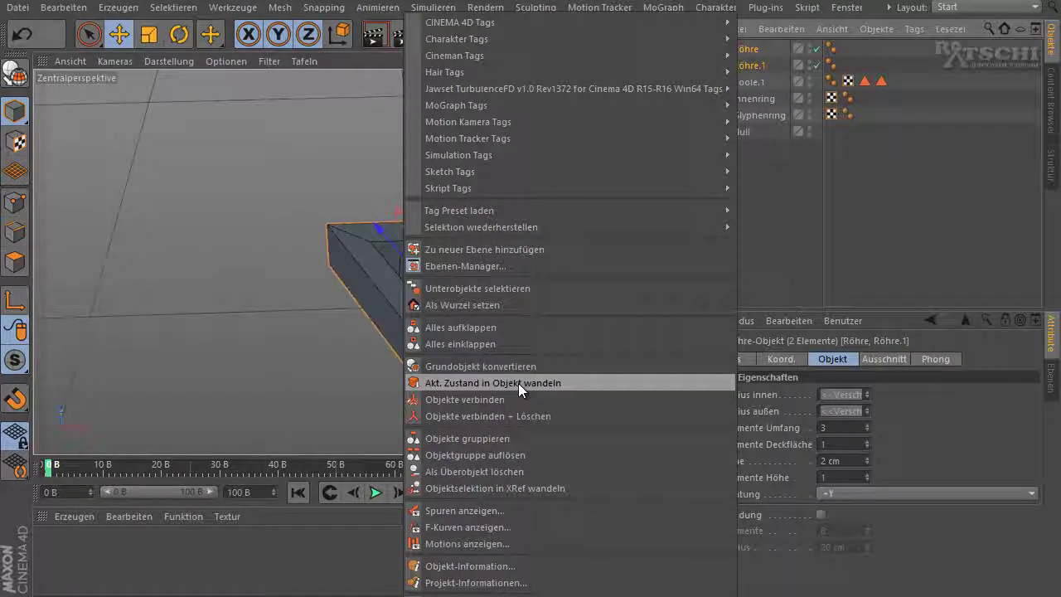
pyautogui.click(831, 221)
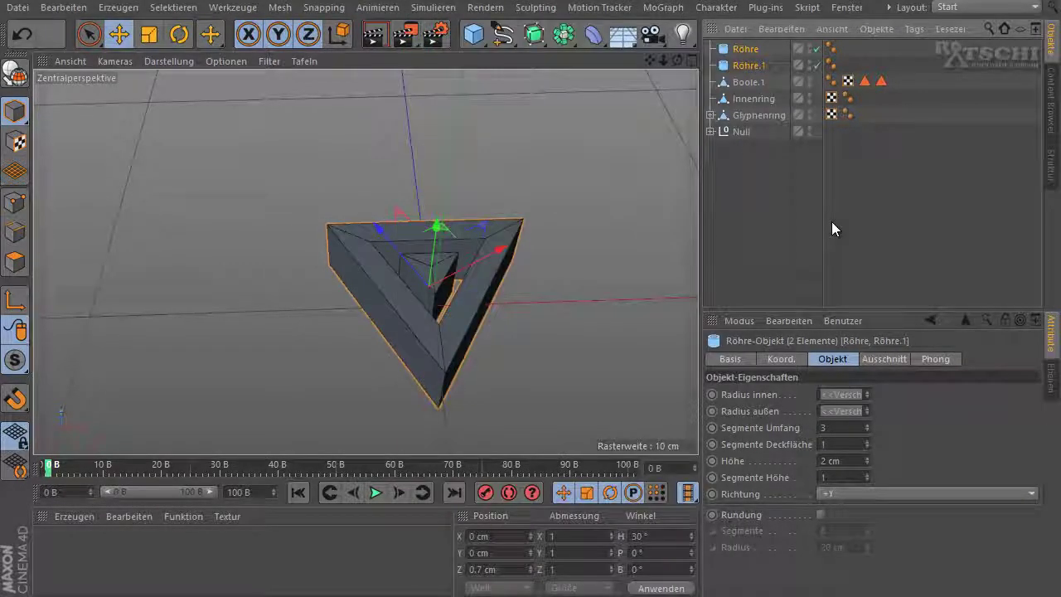
pyautogui.press('c')
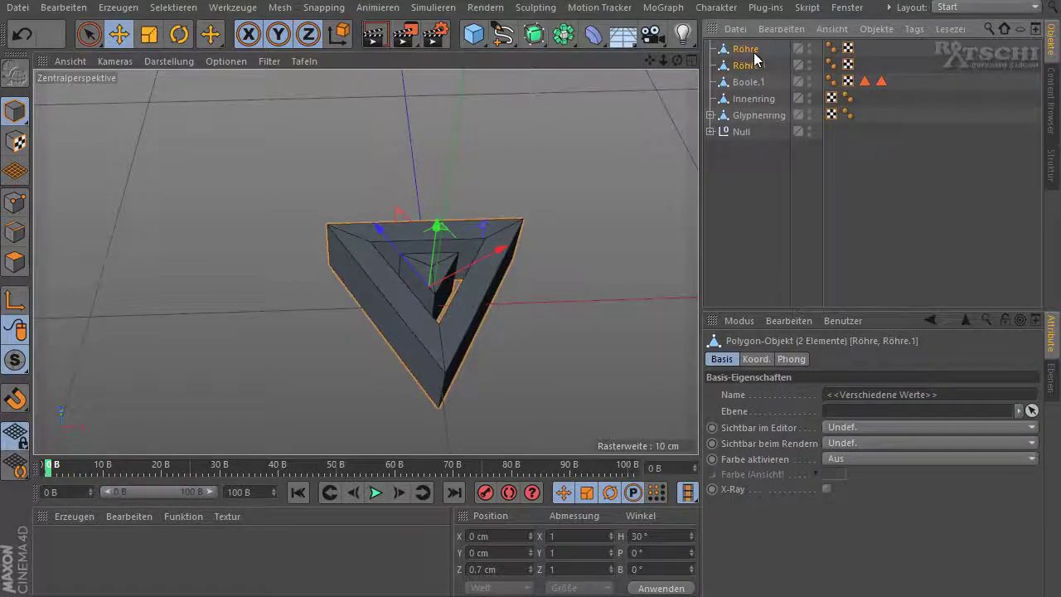
pyautogui.rightClick(746, 64)
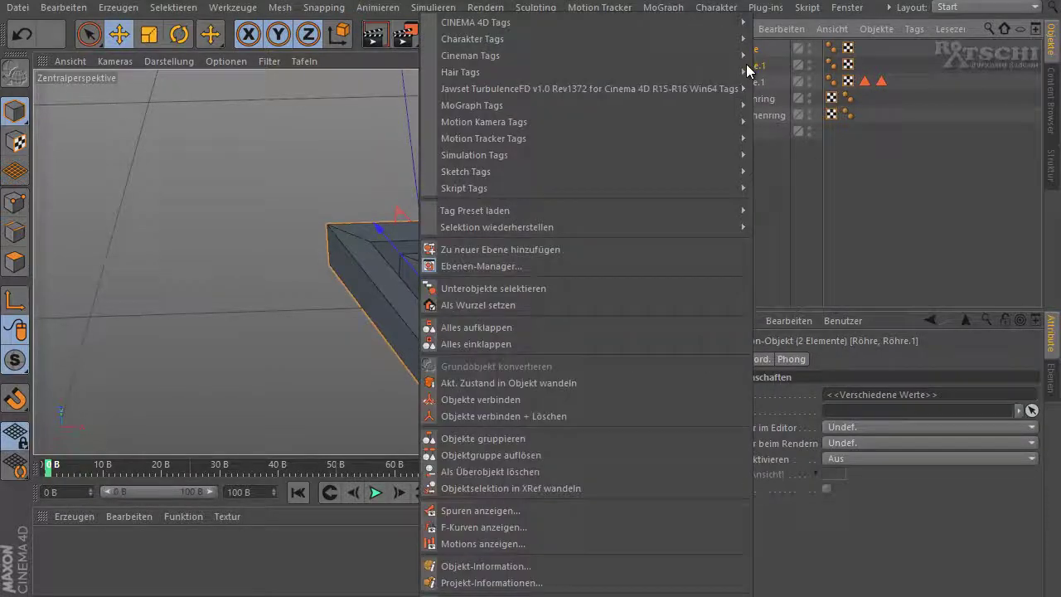
pyautogui.click(567, 411)
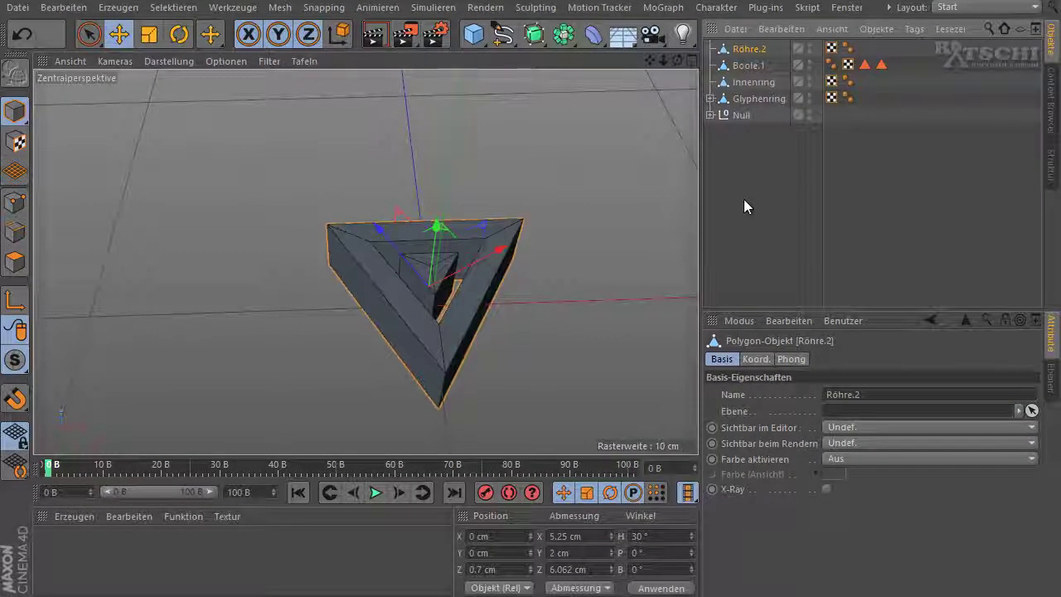
# Step: In axis-edit mode, set Röhre.2's axis to Position Z 0 cm and heading 0°
pyautogui.click(13, 305)
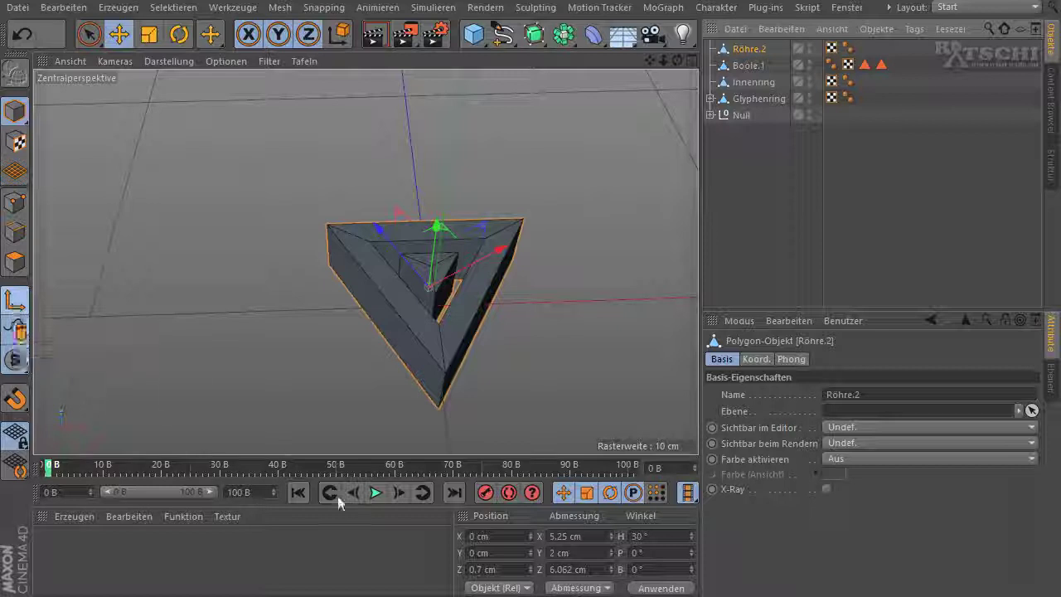
pyautogui.doubleClick(508, 568)
pyautogui.write('0')
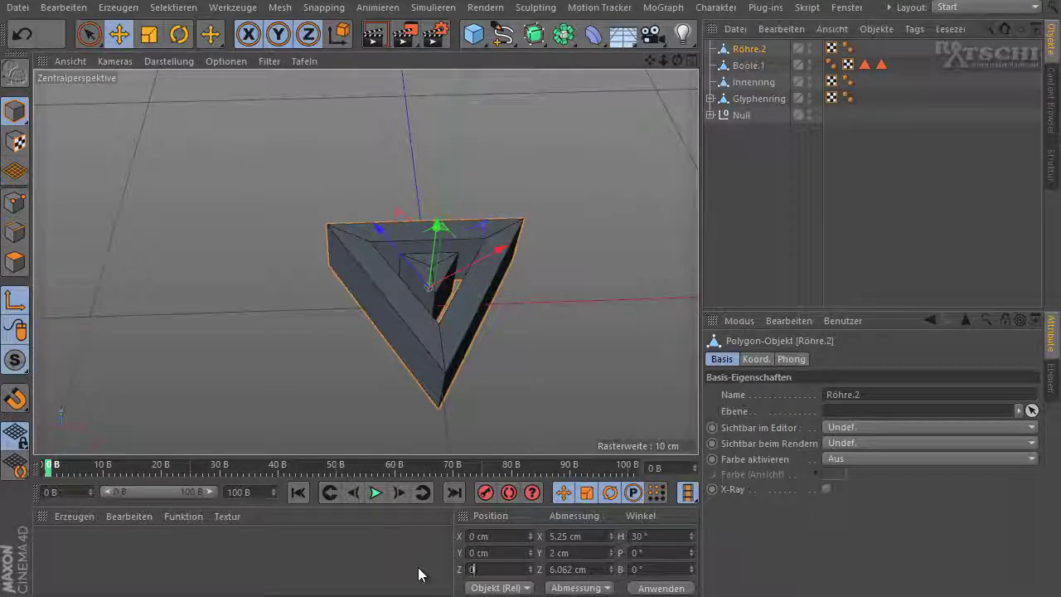
pyautogui.press('Return')
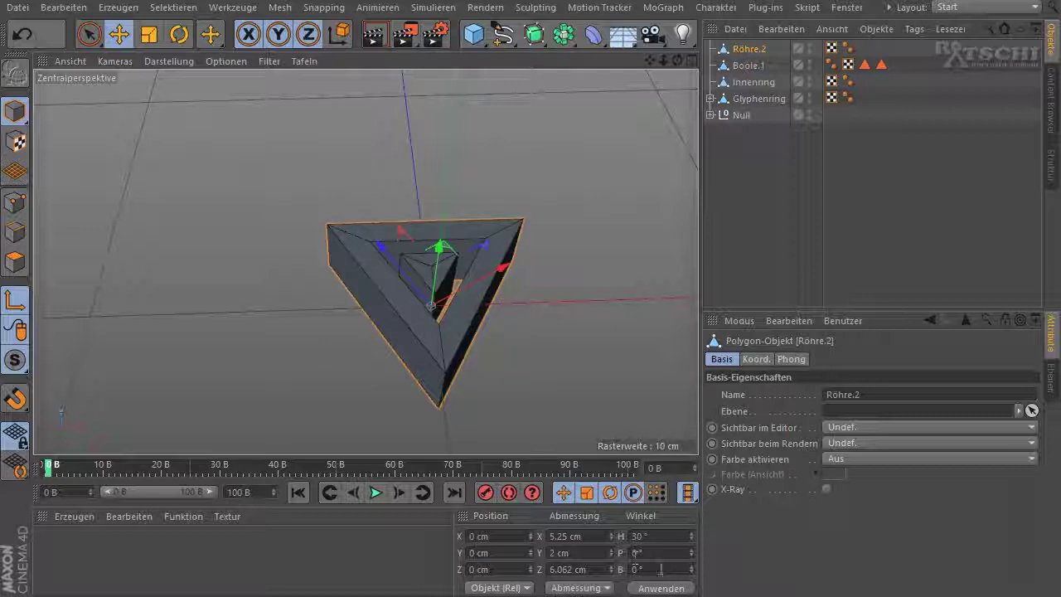
pyautogui.doubleClick(635, 538)
pyautogui.write('0')
pyautogui.press('Return')
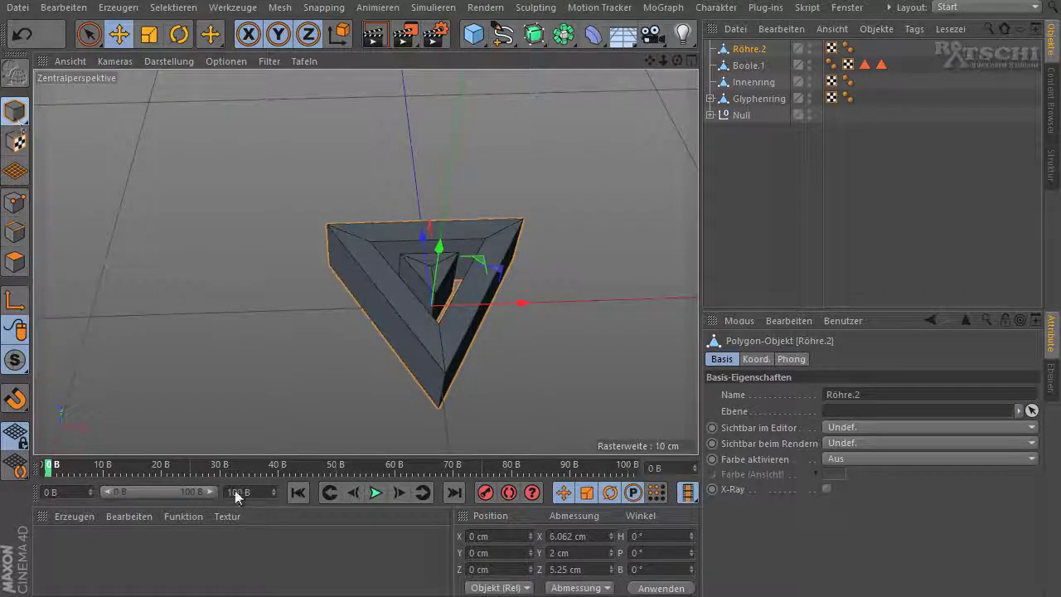
# Step: Enter Position Y 16.52 cm and Position Z 304.745 cm for Röhre.2 in the Coordinates manager
pyautogui.click(479, 552)
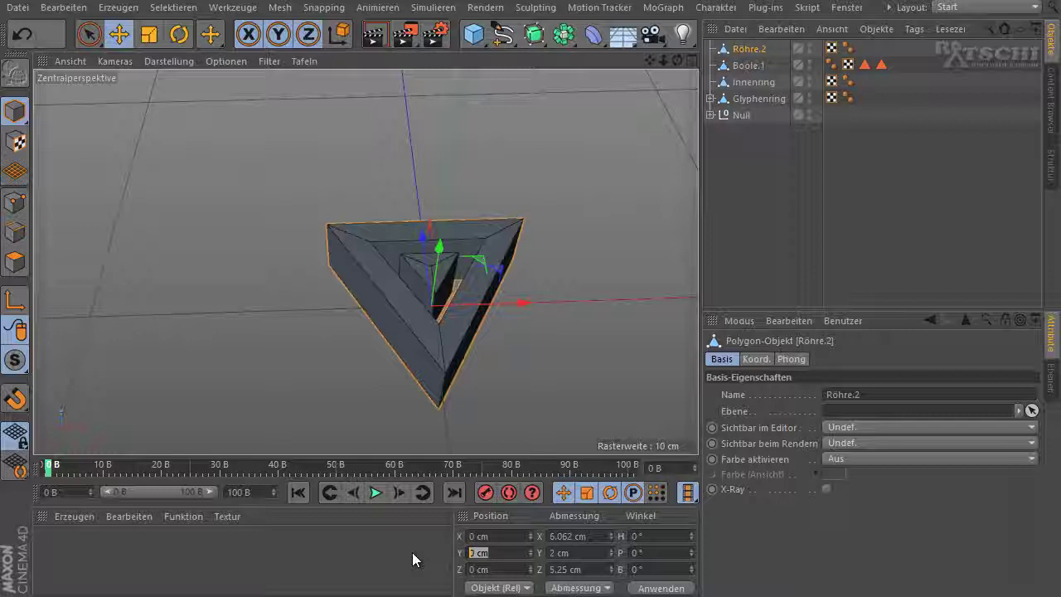
pyautogui.write('56.')
pyautogui.write('5')
pyautogui.write('2')
pyautogui.press('Return')
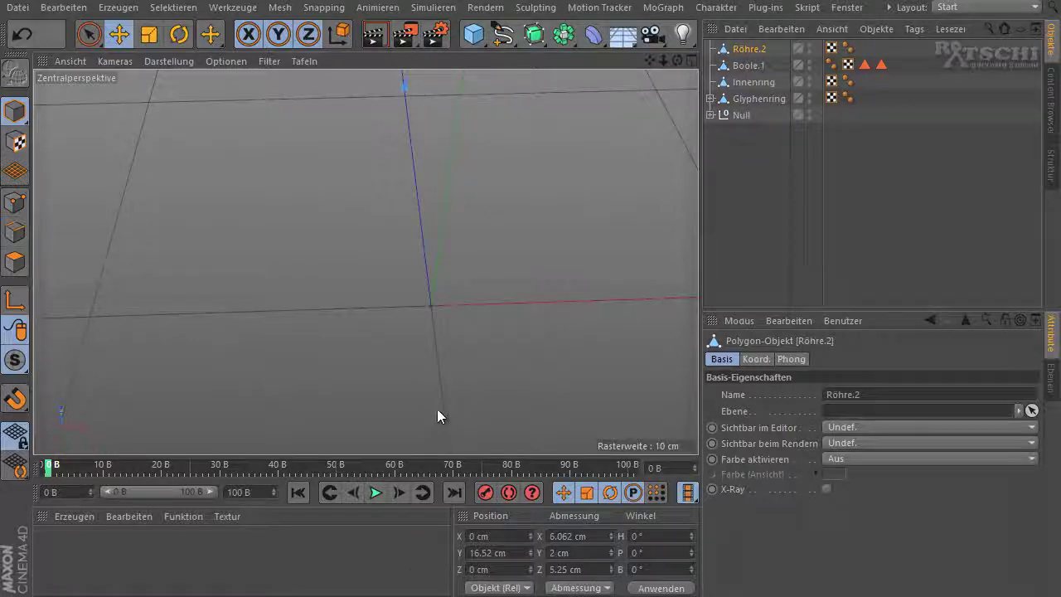
pyautogui.scroll(-3, 450, 255)
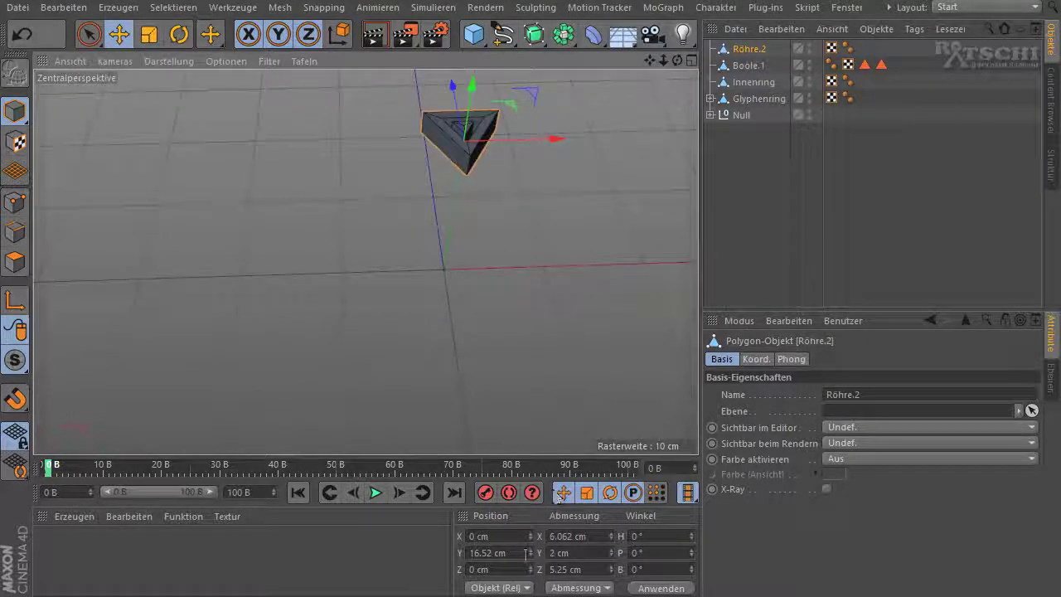
pyautogui.click(479, 569)
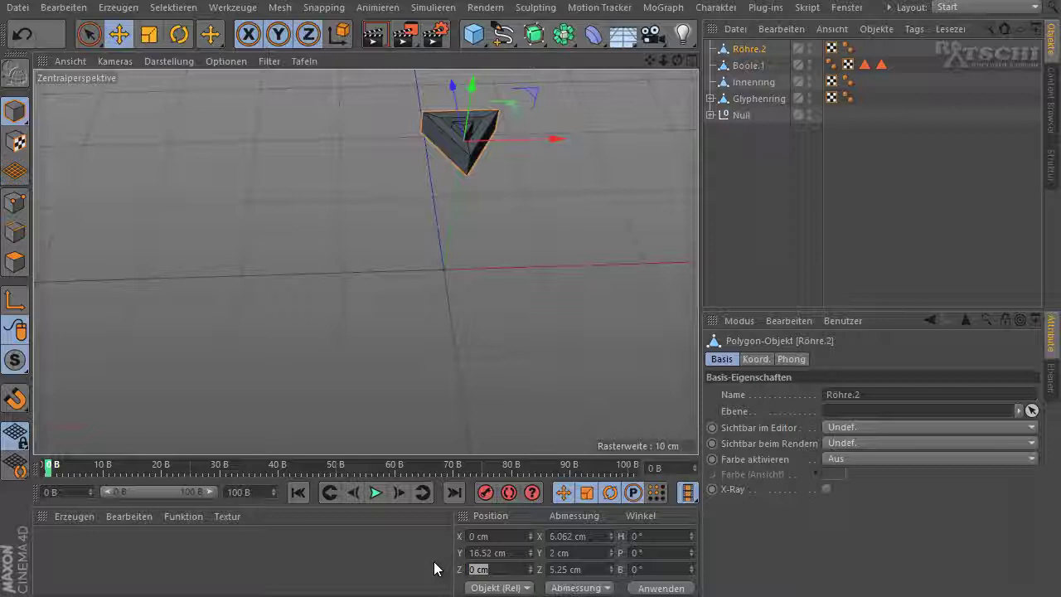
pyautogui.write('30')
pyautogui.write('4,745')
pyautogui.press('Return')
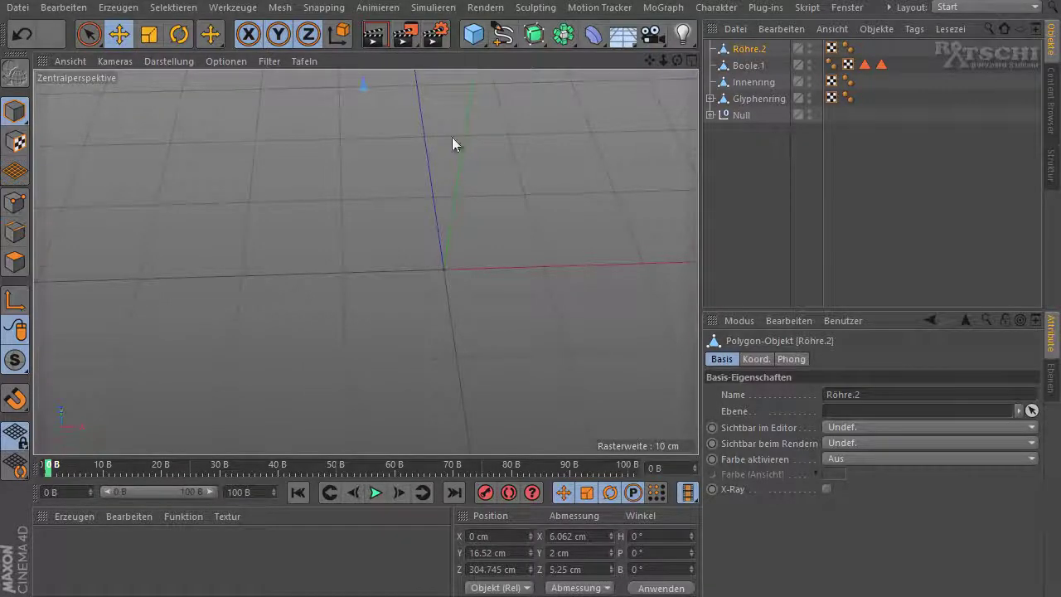
# Step: Orbit and zoom to the ring's top, then set Röhre.2's Winkel P to 32.9°
pyautogui.scroll(-3, 449, 178)
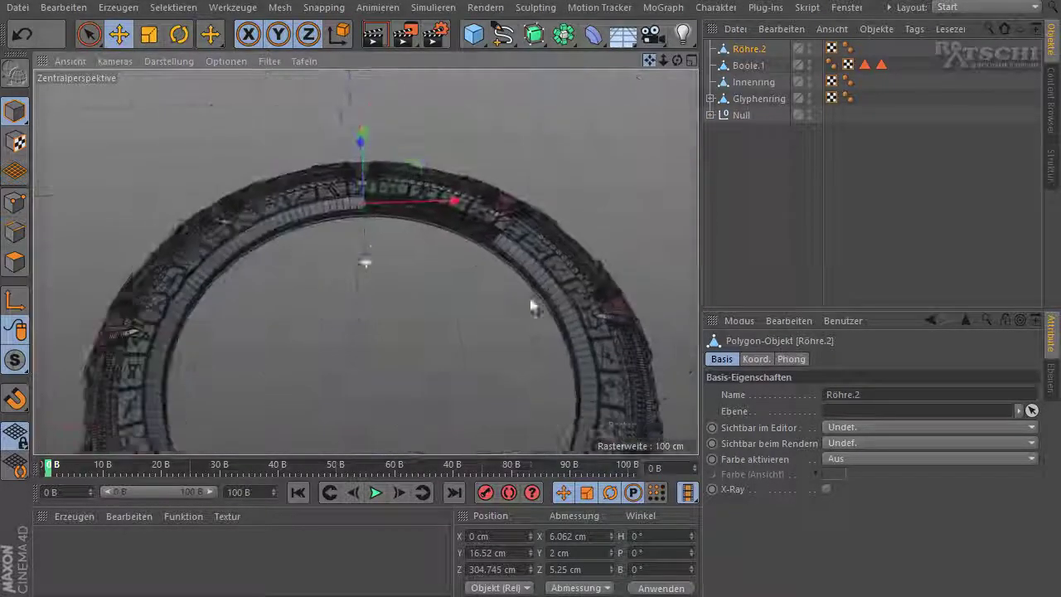
pyautogui.keyDown('alt'); pyautogui.moveTo(523, 324); pyautogui.dragTo(343, 221); pyautogui.keyUp('alt')
pyautogui.scroll(2, 346, 248)
pyautogui.scroll(3, 347, 248)
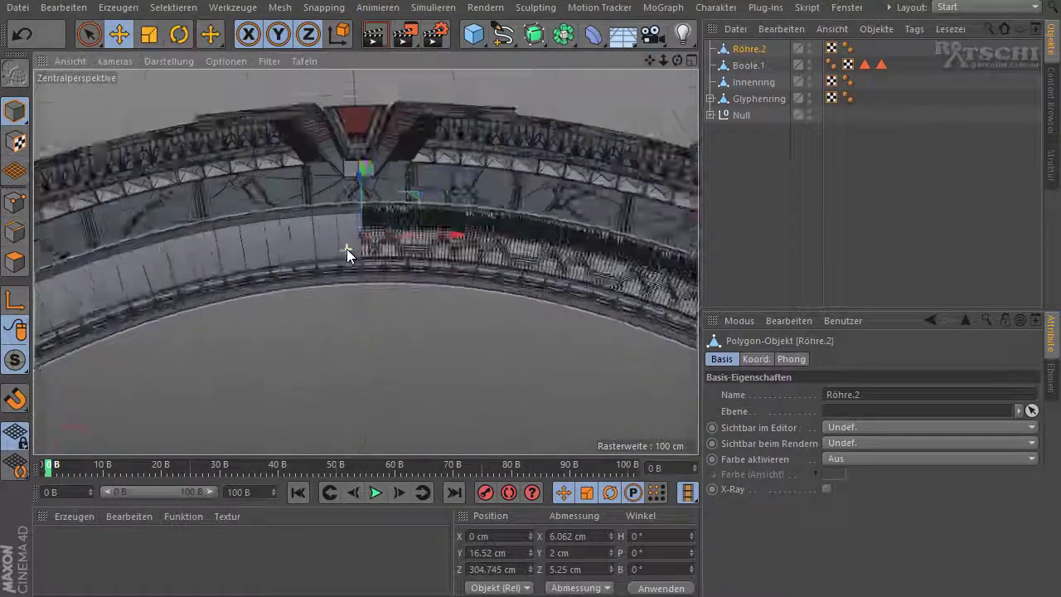
pyautogui.scroll(3, 346, 249)
pyautogui.scroll(2, 369, 237)
pyautogui.scroll(1, 369, 237)
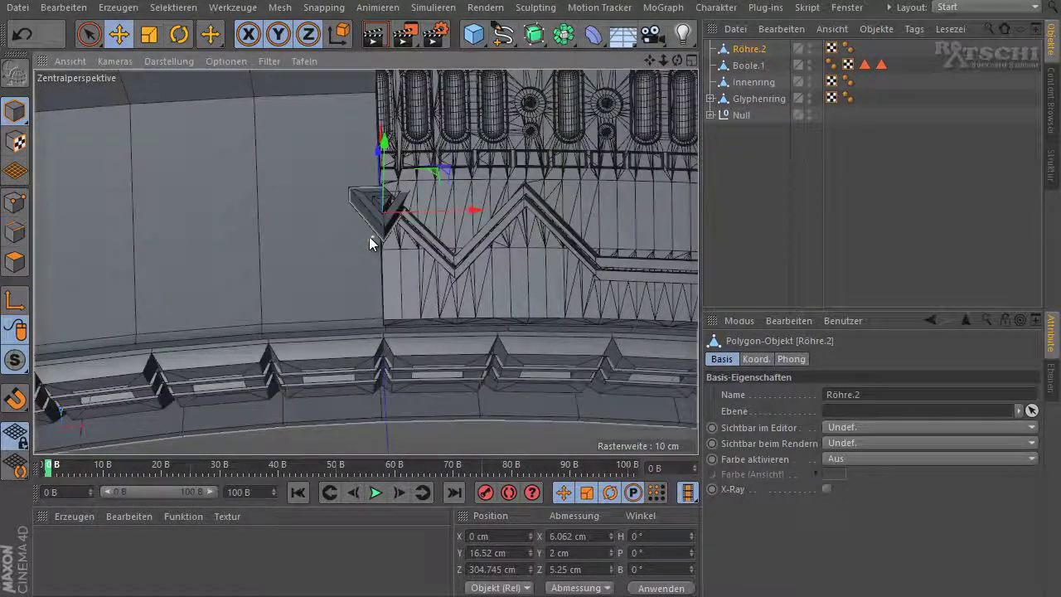
pyautogui.scroll(1, 372, 239)
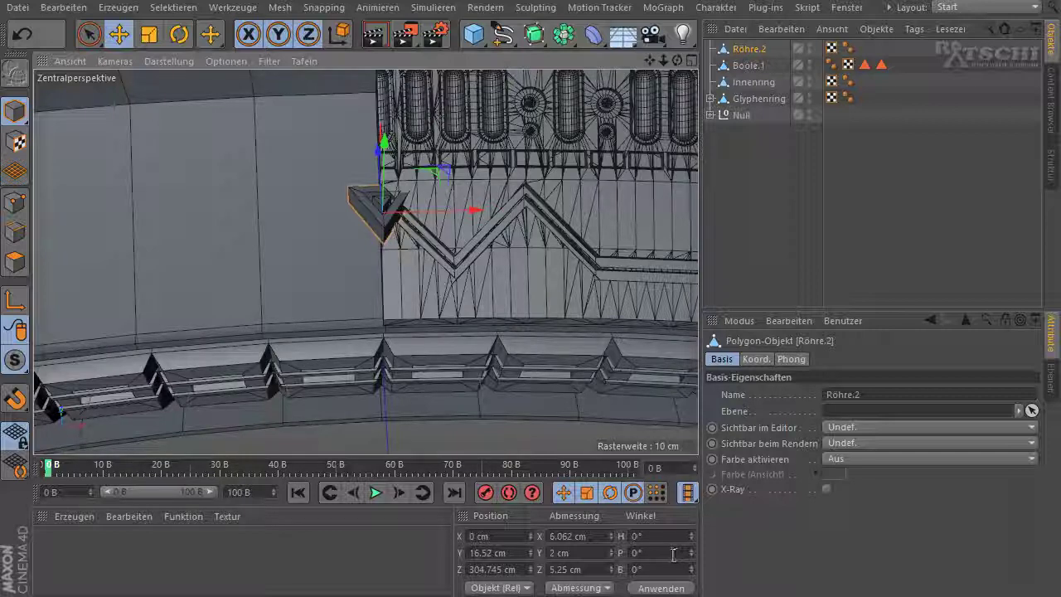
pyautogui.click(636, 552)
pyautogui.write('32,9')
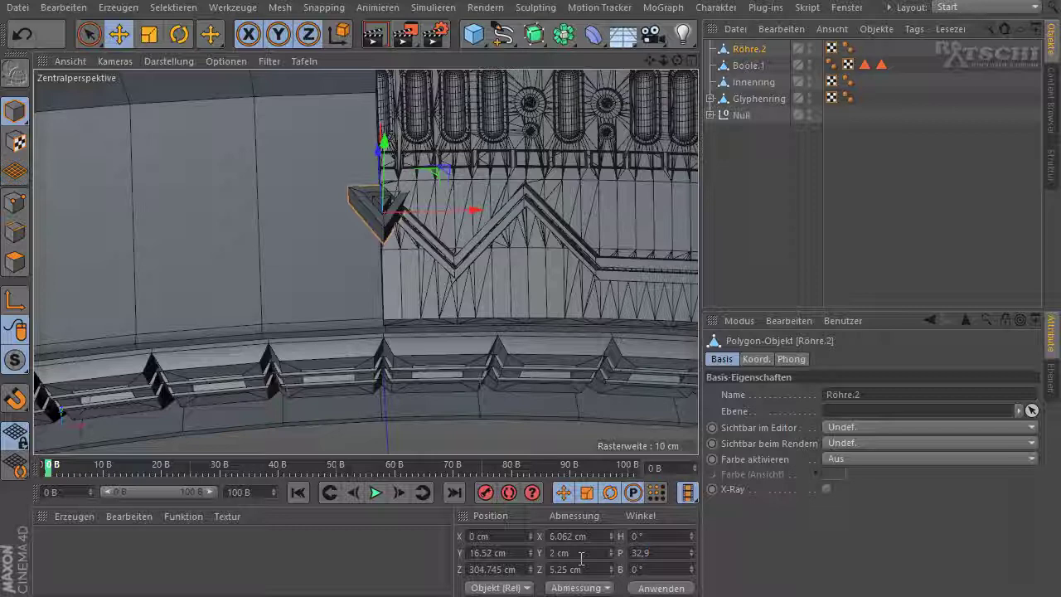
pyautogui.write('32.9')
pyautogui.press('Return')
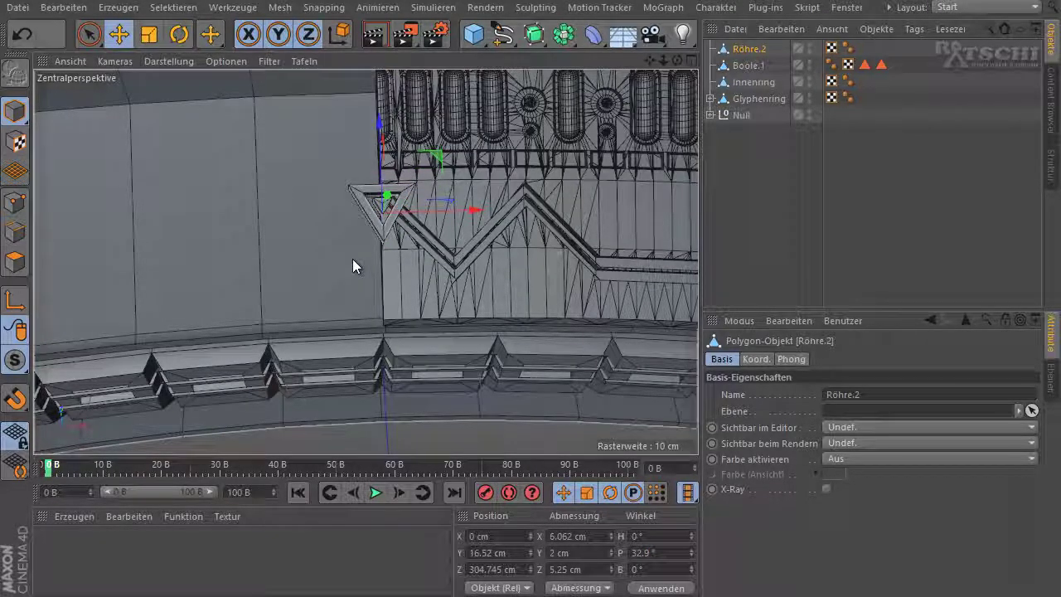
# Step: In axis mode, reset Röhre.2's axis to 0° pitch and Y/Z 0 cm, then switch to Tweak mode
pyautogui.click(21, 303)
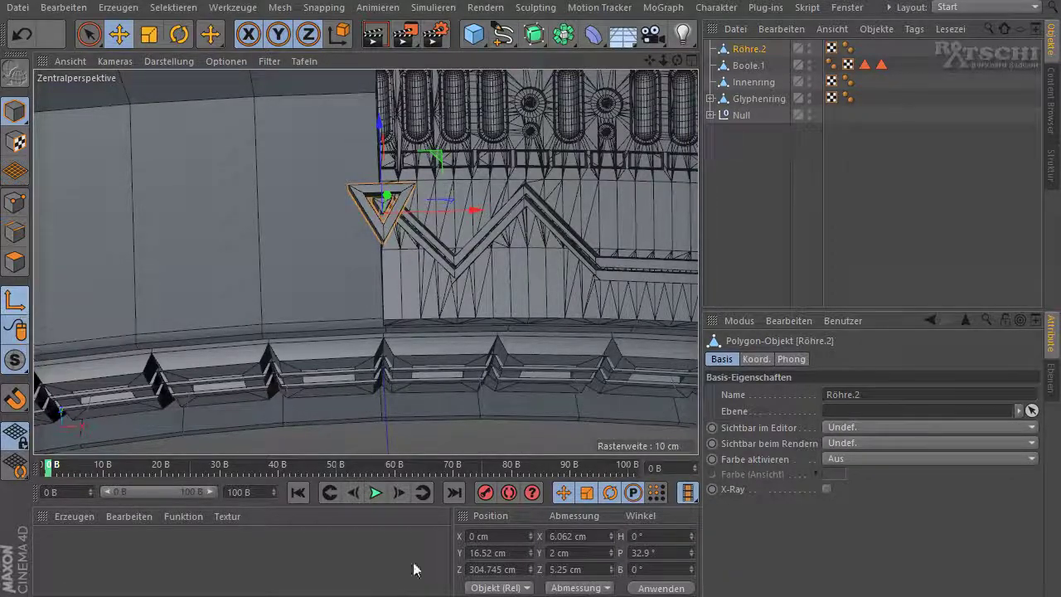
pyautogui.click(653, 552)
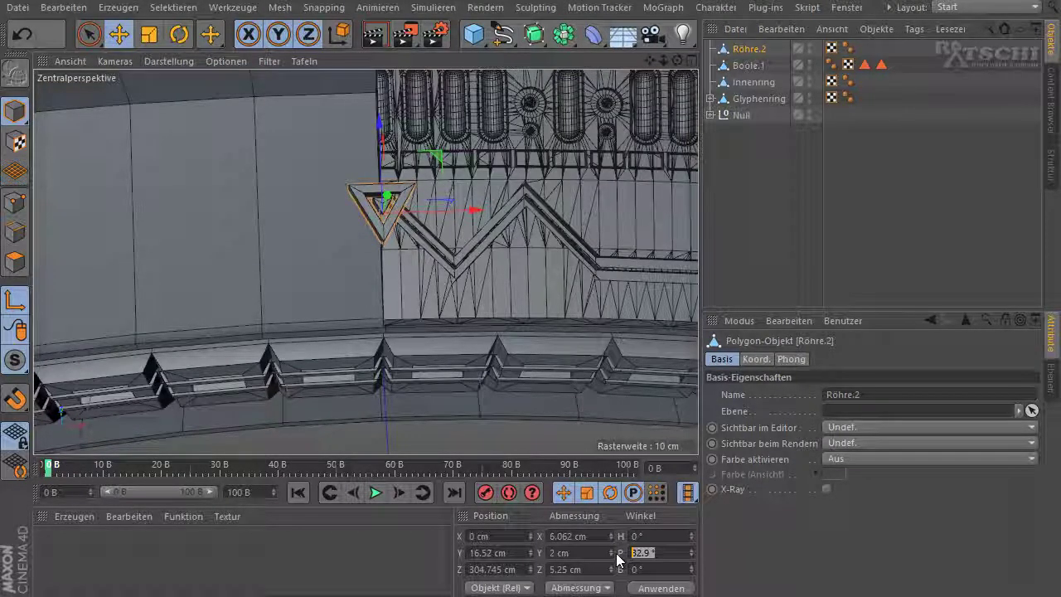
pyautogui.write('0')
pyautogui.press('Return')
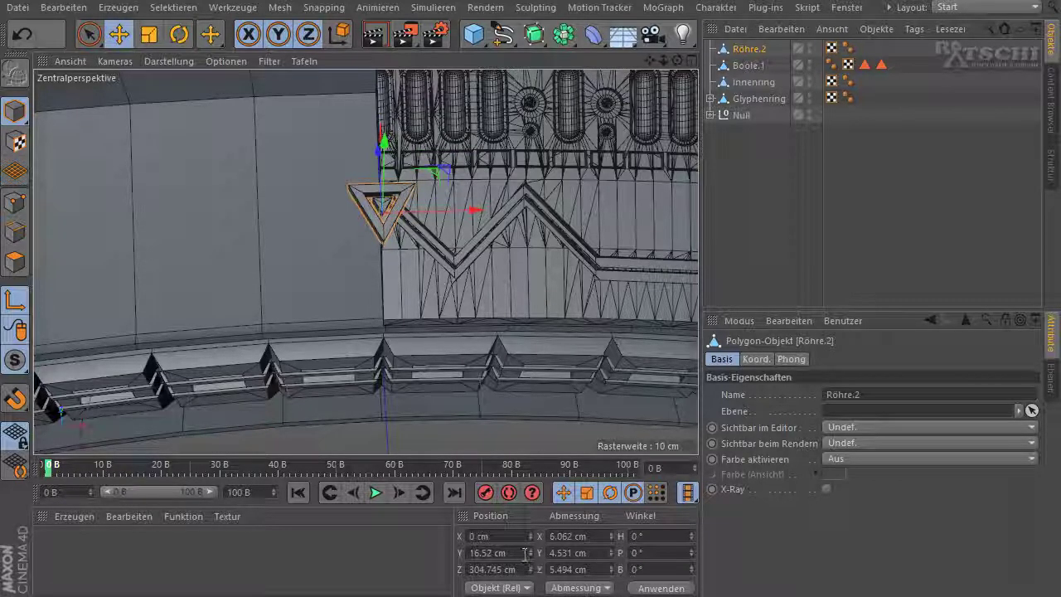
pyautogui.click(497, 553)
pyautogui.write('0')
pyautogui.press('Tab')
pyautogui.write('0')
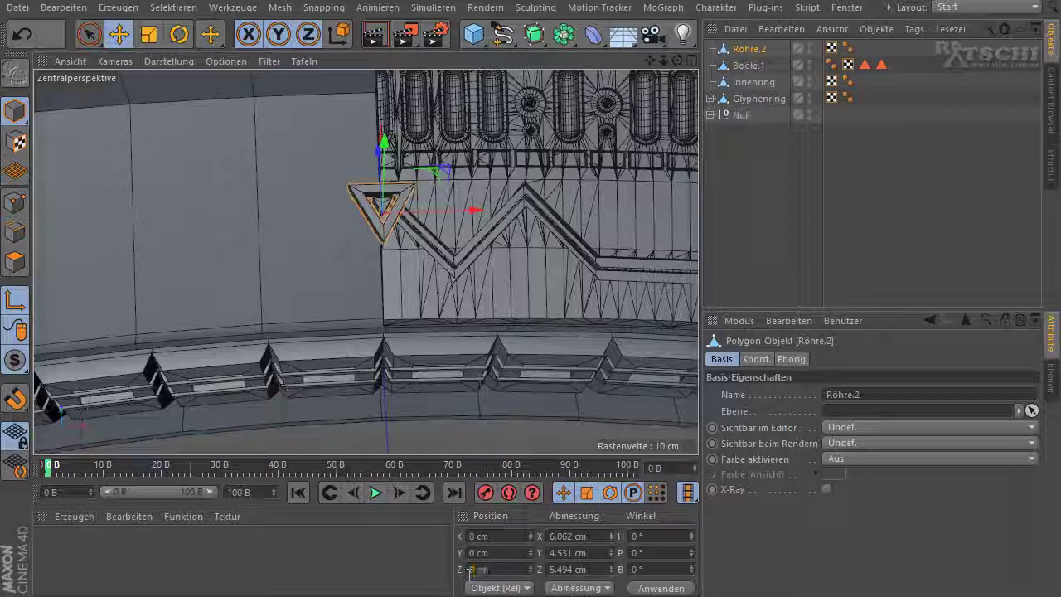
pyautogui.press('Return')
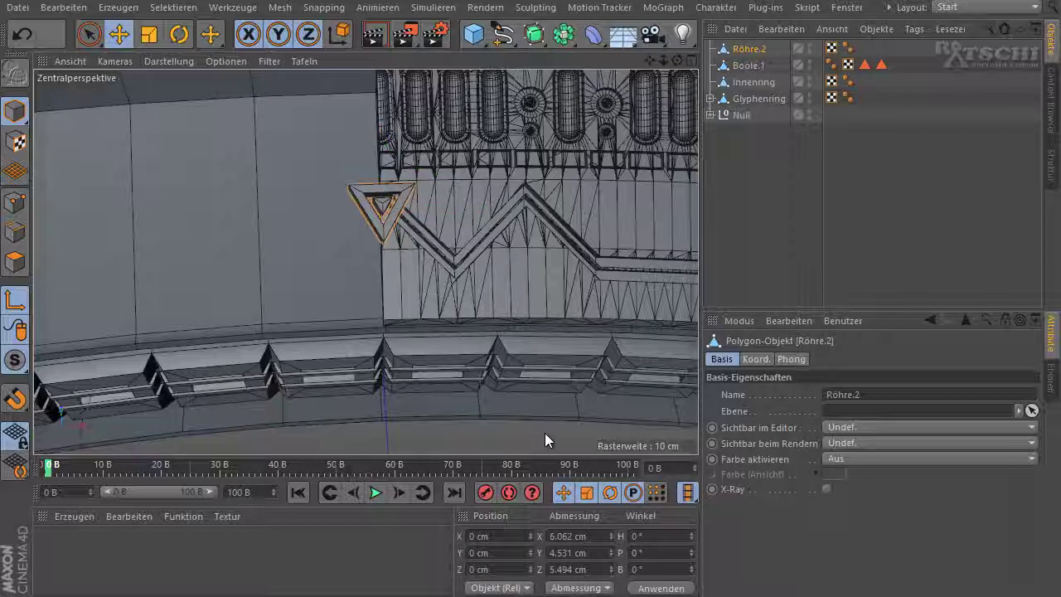
pyautogui.click(18, 327)
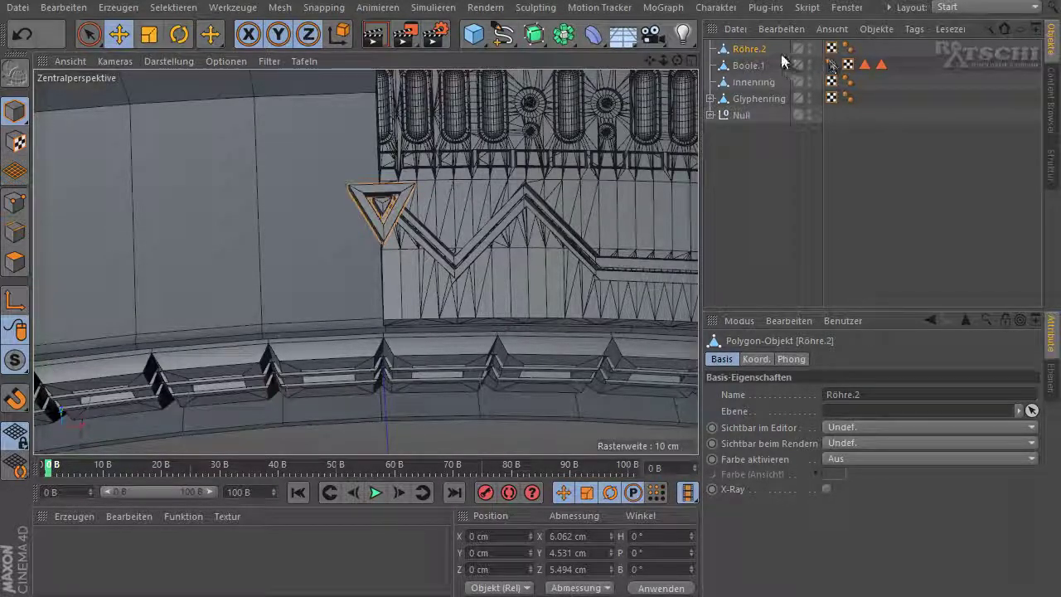
# Step: Pick the Duplizieren tool from Werkzeuge > Objekte anordnen
pyautogui.scroll(-5, 580, 120)
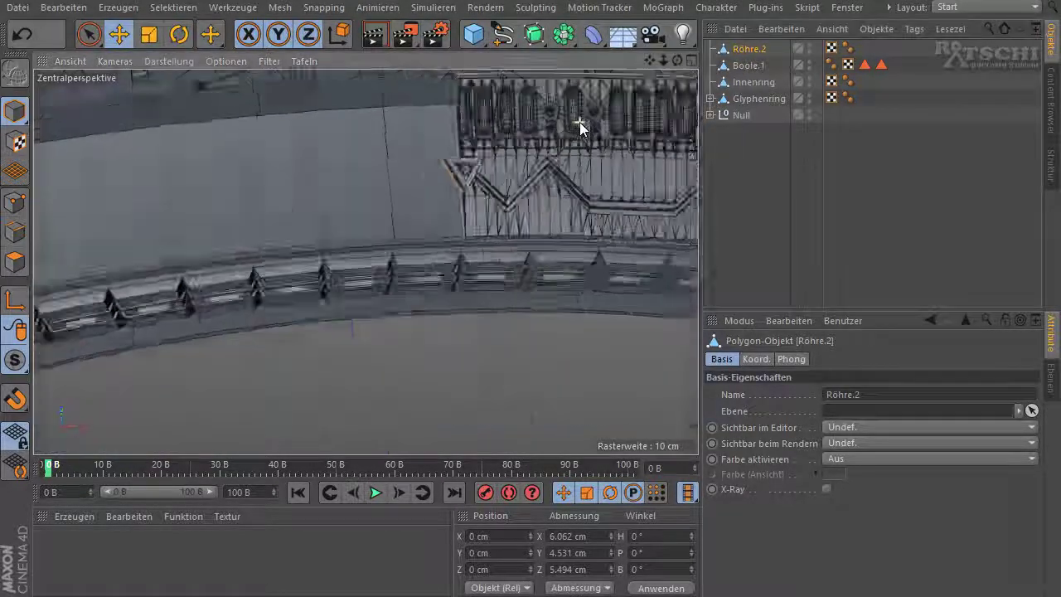
pyautogui.scroll(-3, 580, 116)
pyautogui.scroll(5, 526, 303)
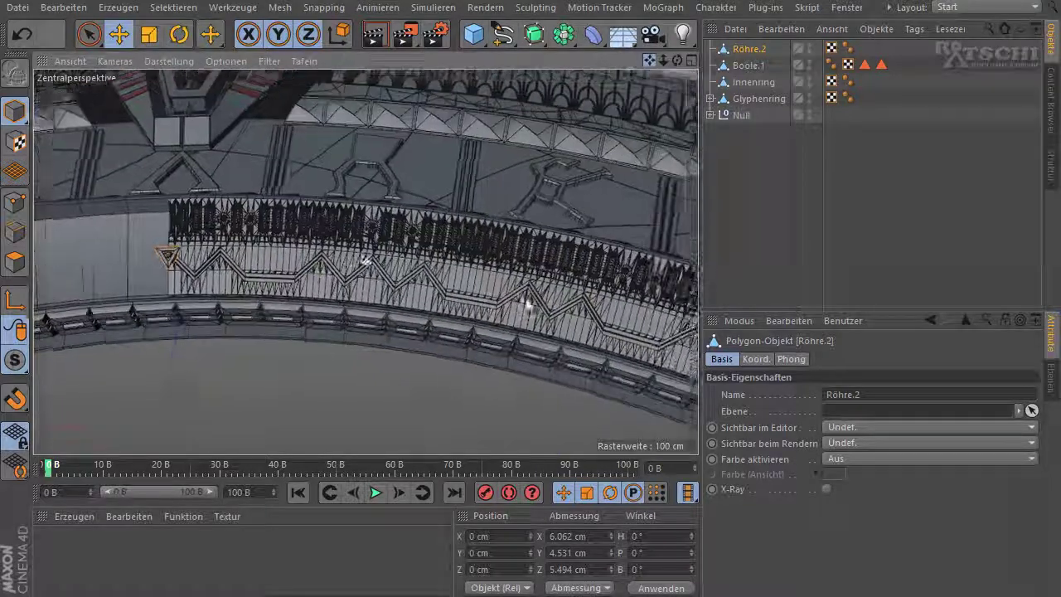
pyautogui.scroll(2, 526, 304)
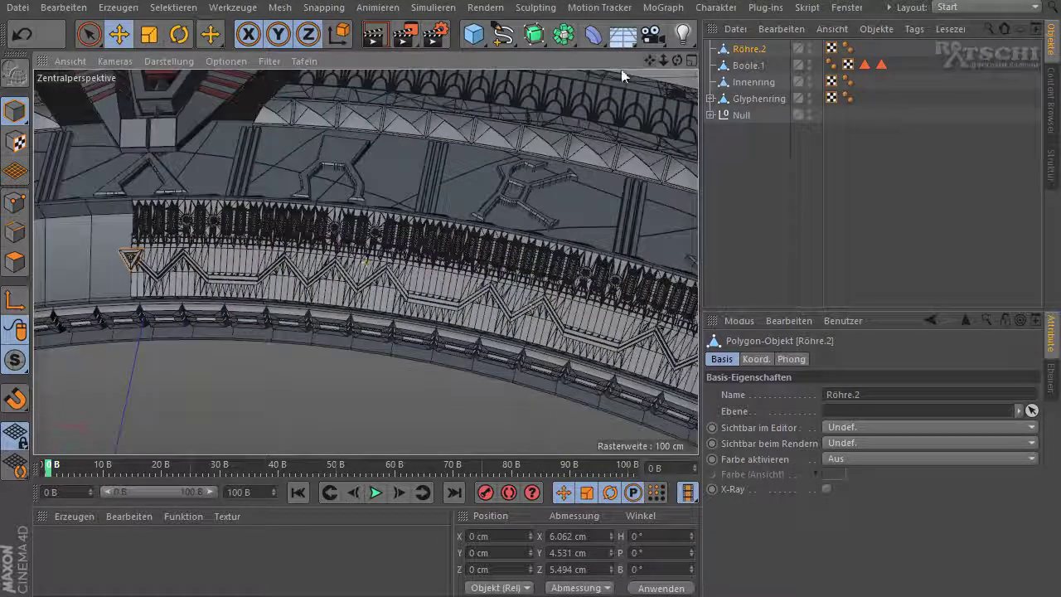
pyautogui.click(233, 8)
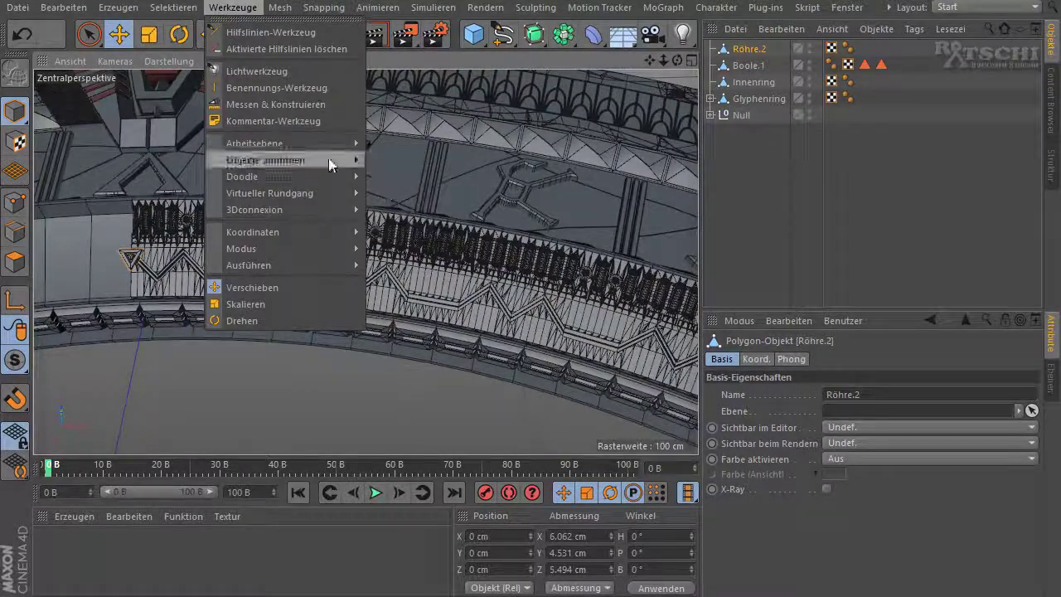
pyautogui.click(396, 195)
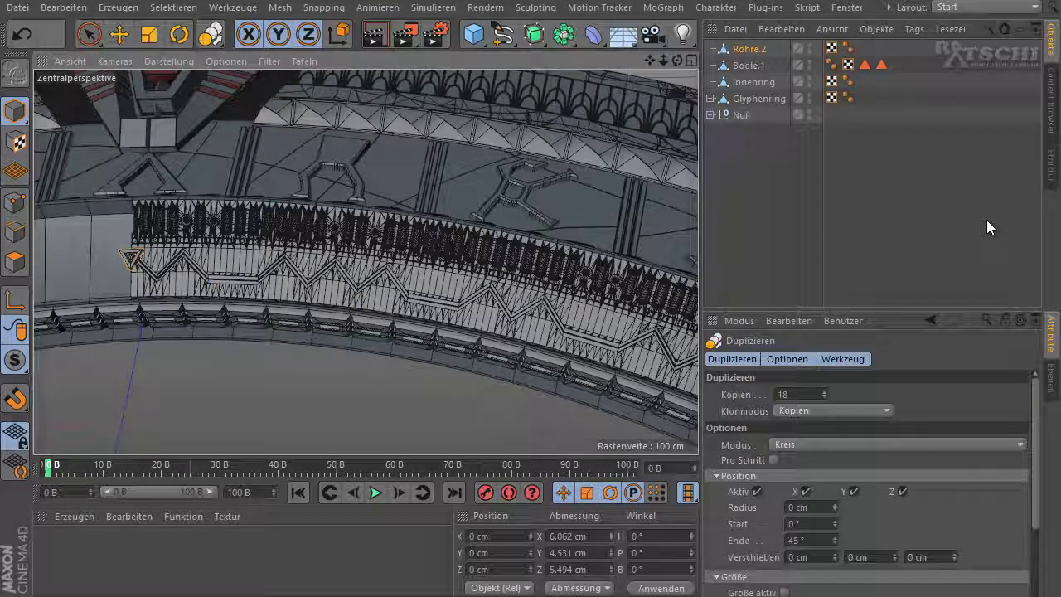
pyautogui.click(904, 306)
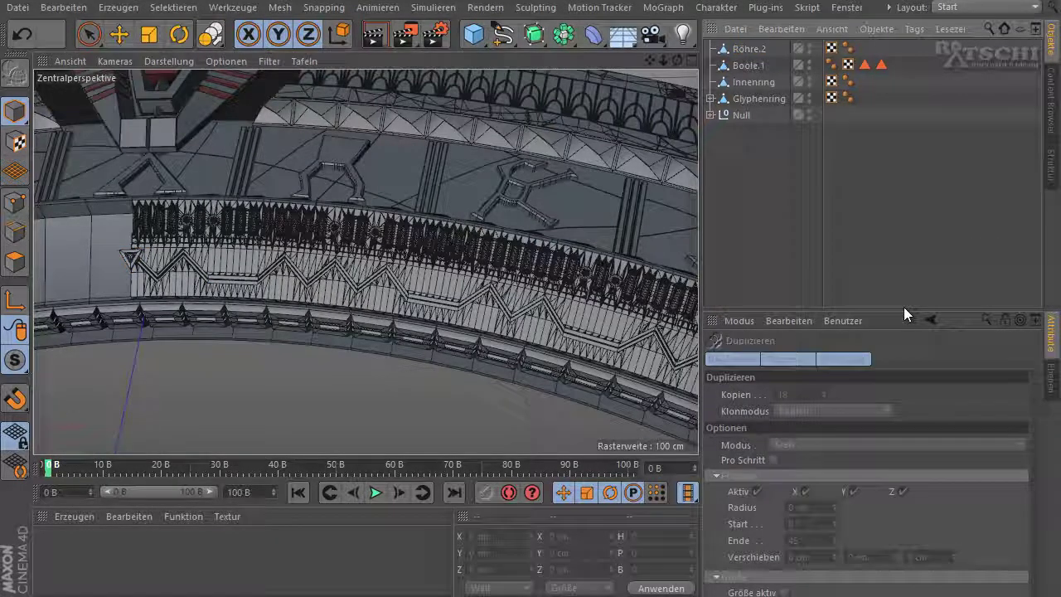
# Step: Reselect Röhre.2 and expand the Duplizieren options: 18 copies, Kreis mode, 0° to 45°
pyautogui.click(211, 38)
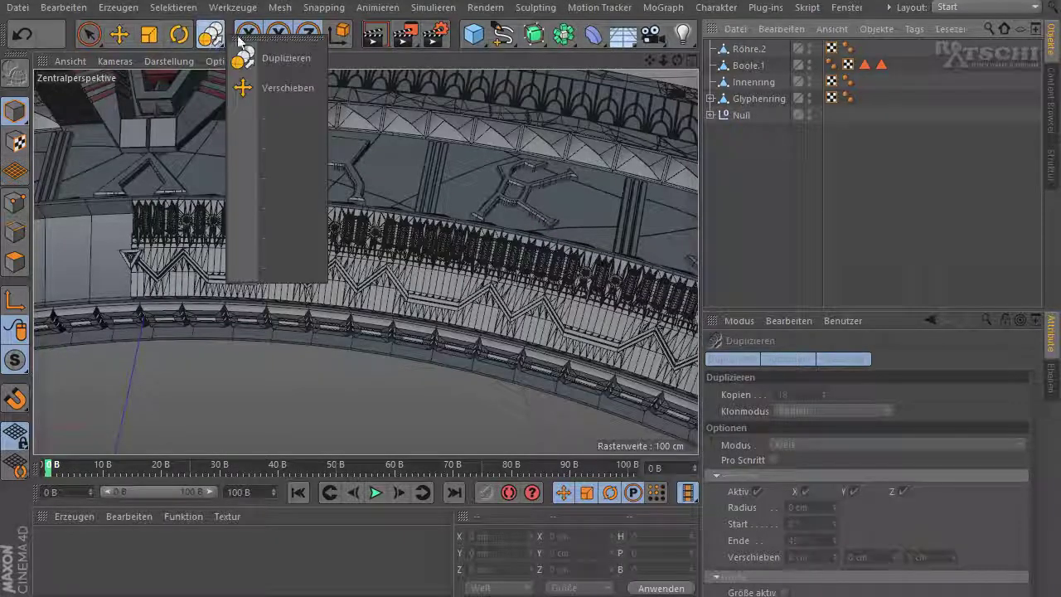
pyautogui.click(753, 55)
pyautogui.click(751, 50)
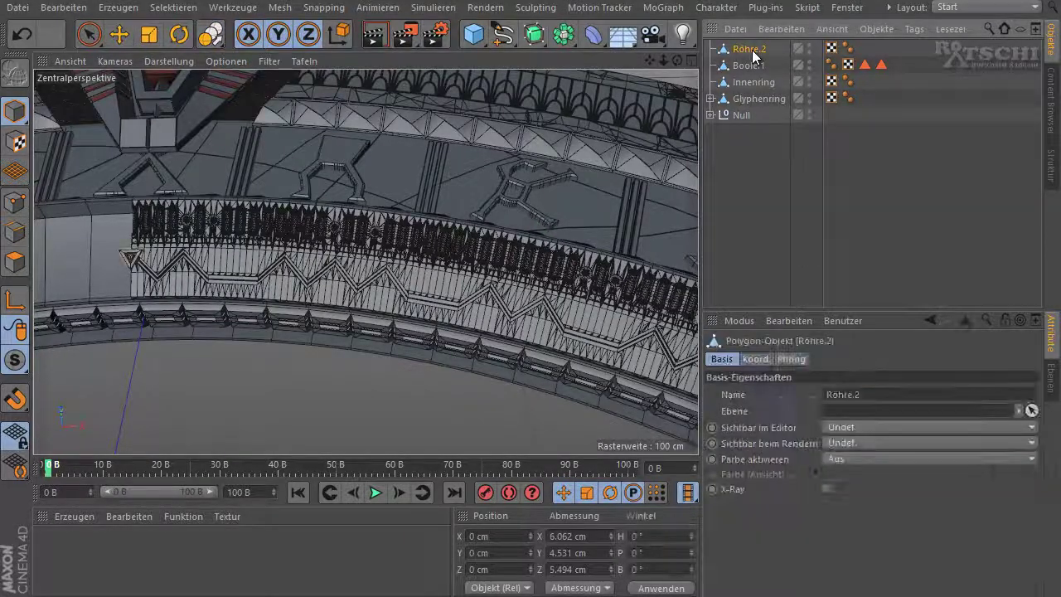
pyautogui.click(209, 33)
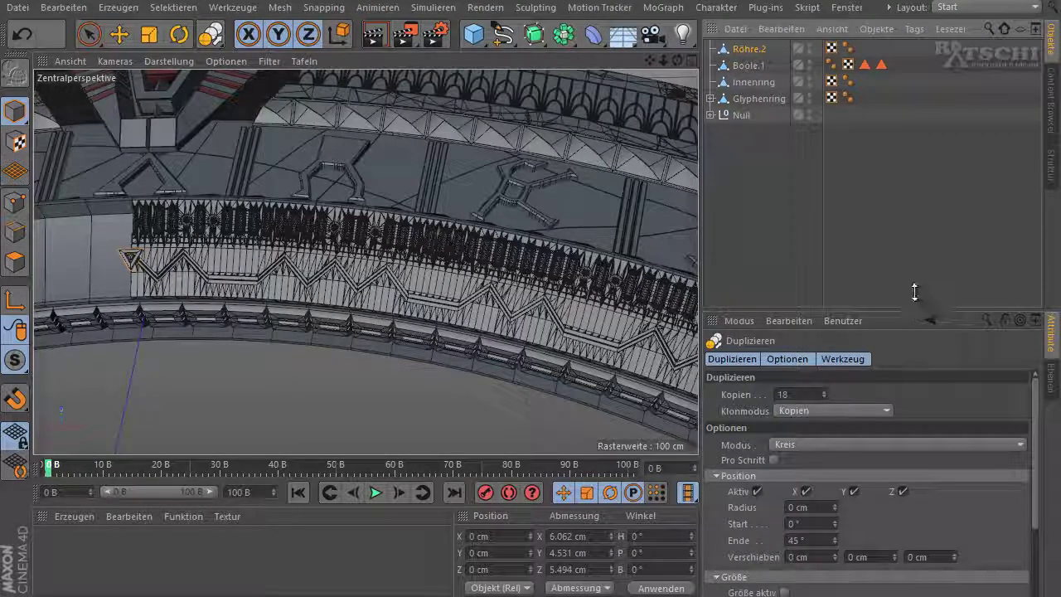
pyautogui.moveTo(915, 291); pyautogui.dragTo(911, 147)
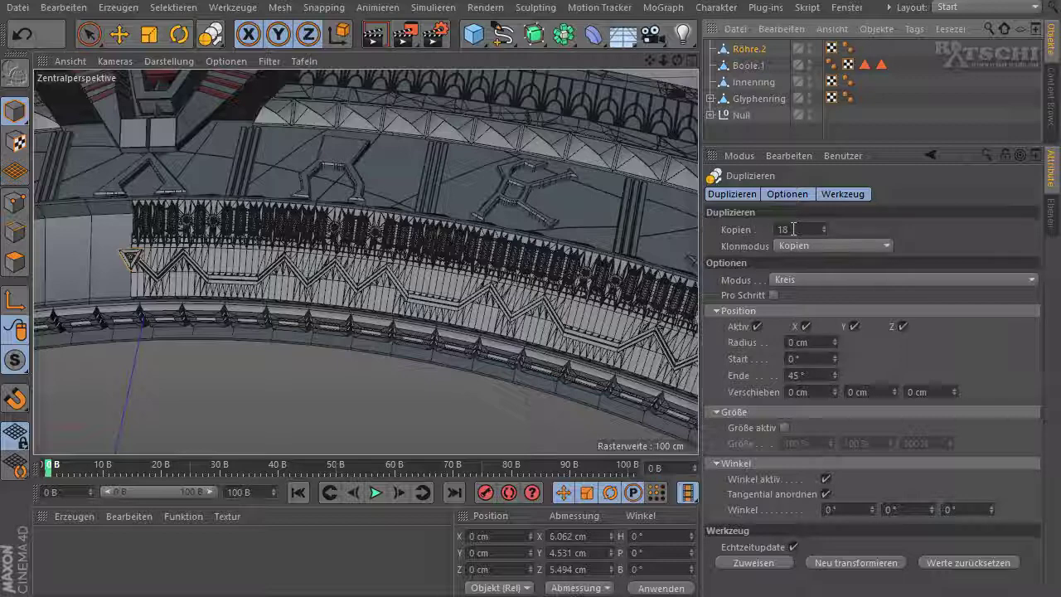
# Step: Apply Zuweisen to generate the triangle duplicates in a Röhre.2_copies group
pyautogui.click(743, 564)
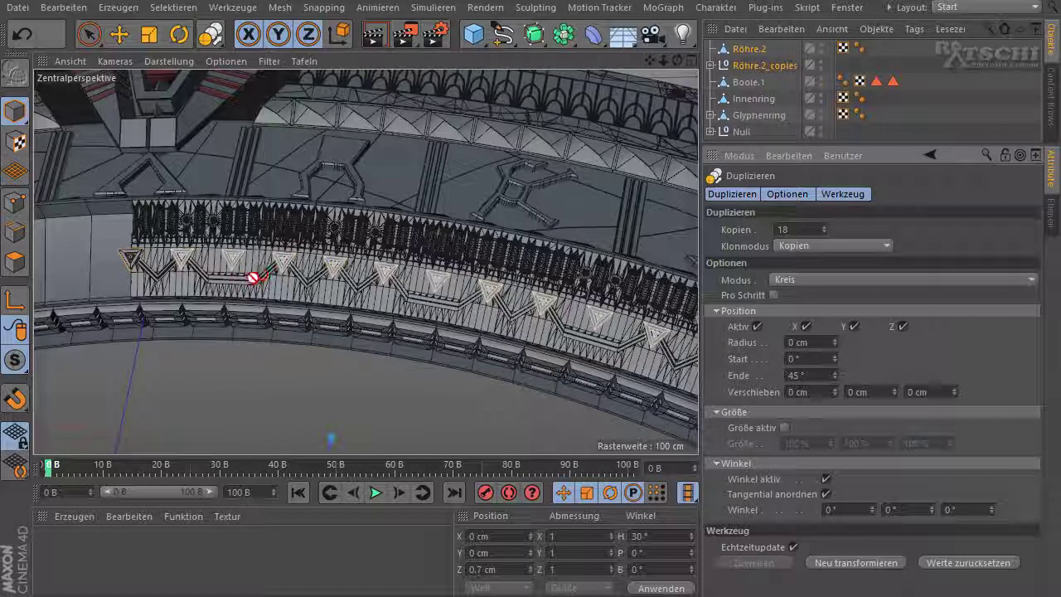
pyautogui.click(754, 51)
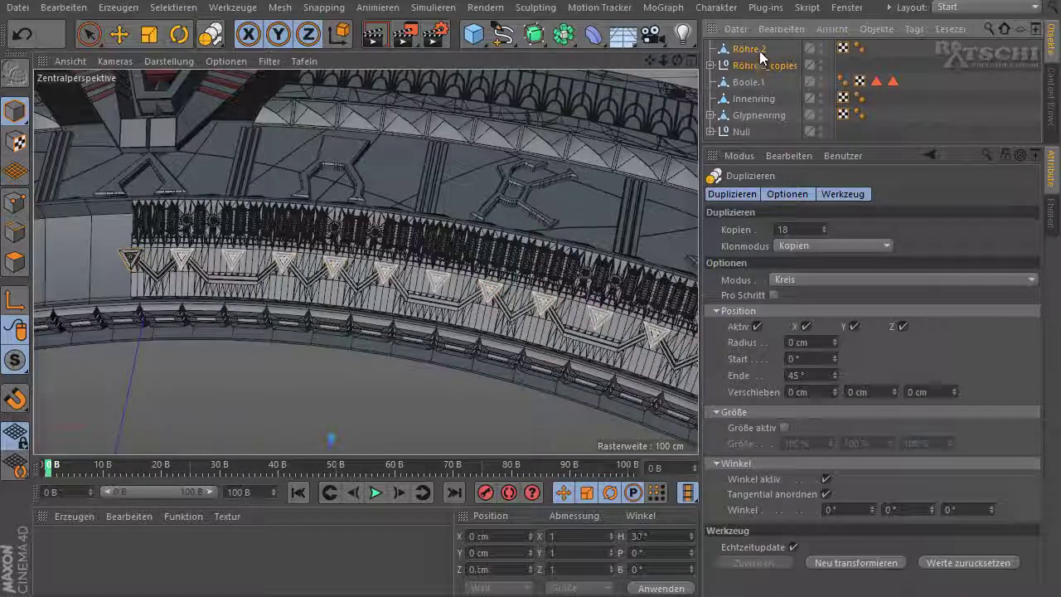
pyautogui.click(759, 54)
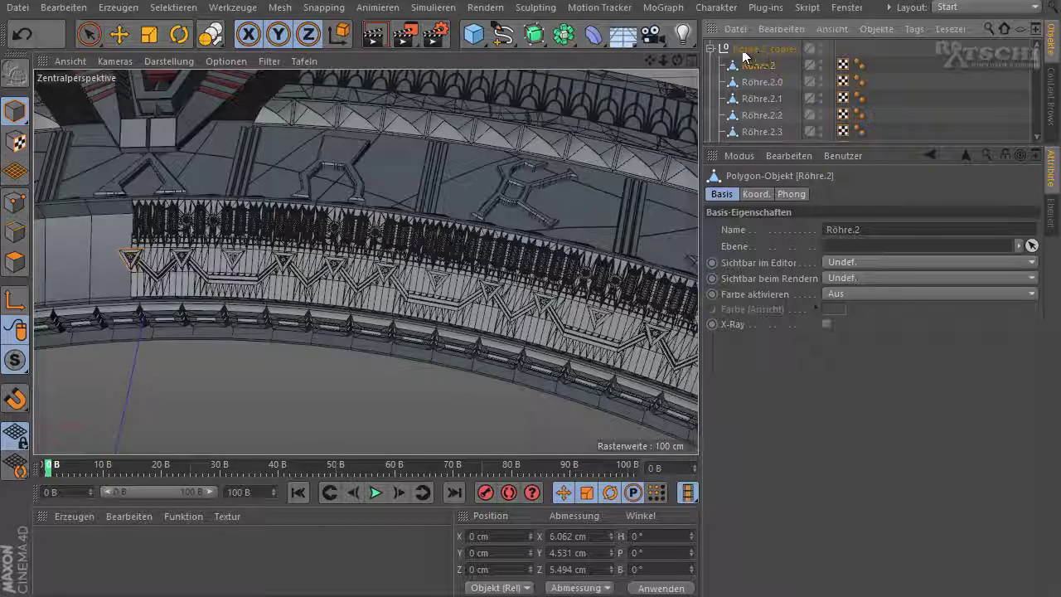
pyautogui.moveTo(750, 66)
pyautogui.mouseDown()
pyautogui.moveTo(74, 220)
pyautogui.moveTo(131, 257)
pyautogui.mouseUp()
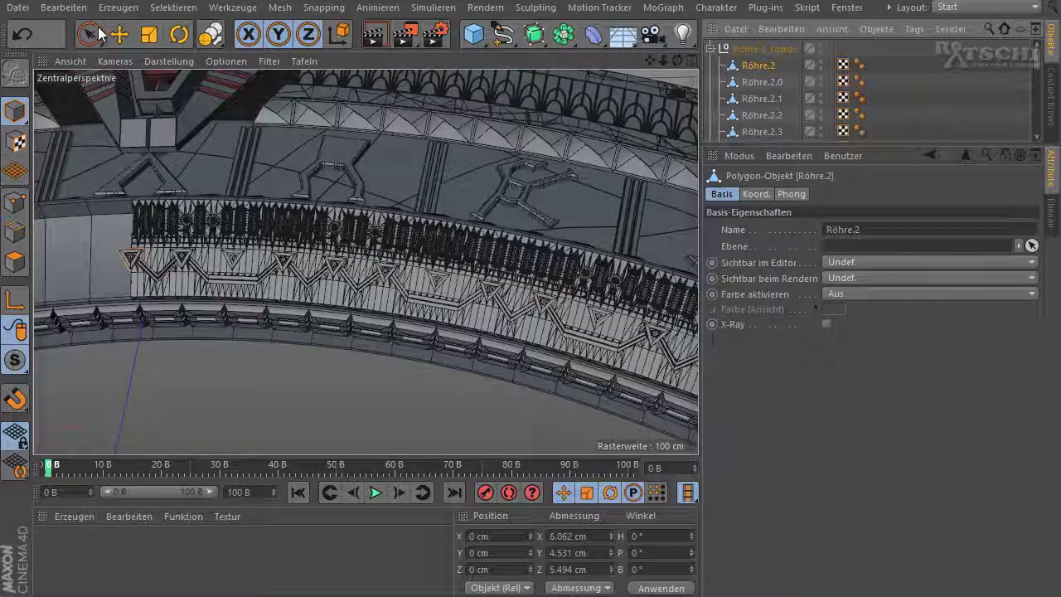
pyautogui.press('e')
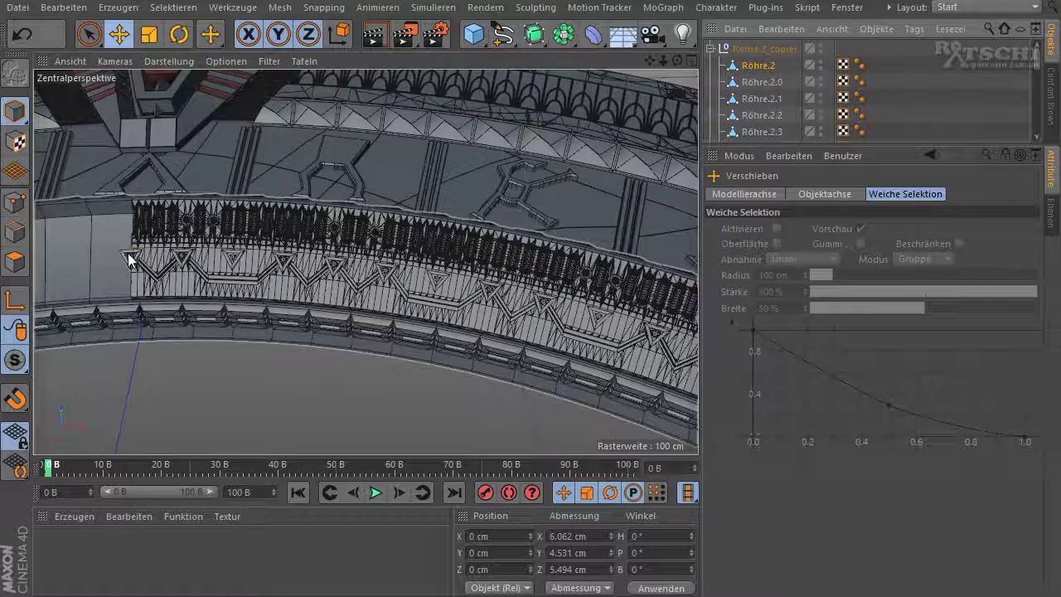
# Step: Zoom in and select individual triangle copies such as Röhre.2.2 to inspect them
pyautogui.scroll(3, 128, 253)
pyautogui.scroll(3, 133, 257)
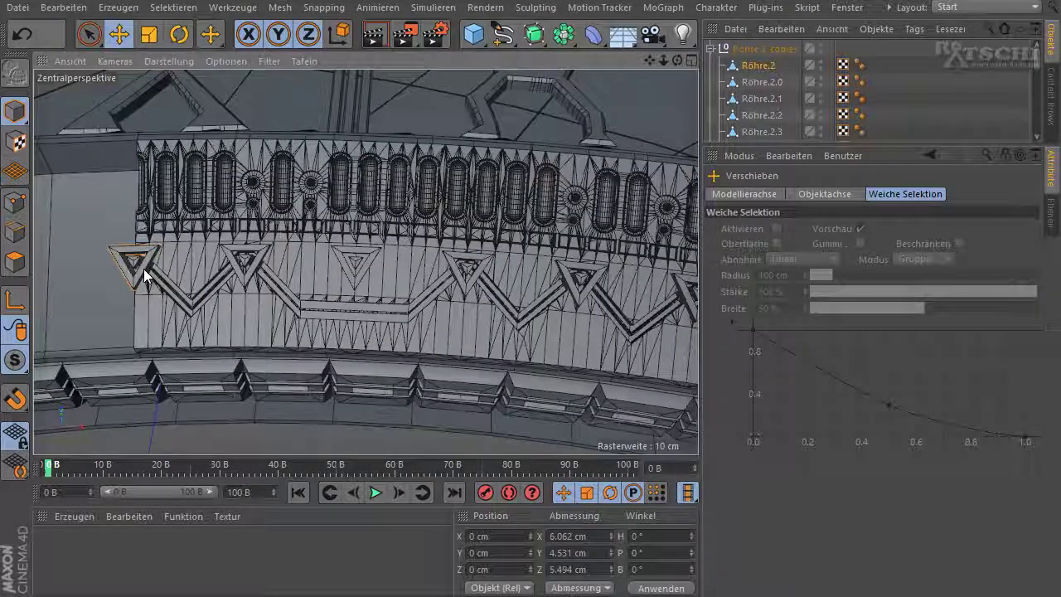
pyautogui.click(142, 269)
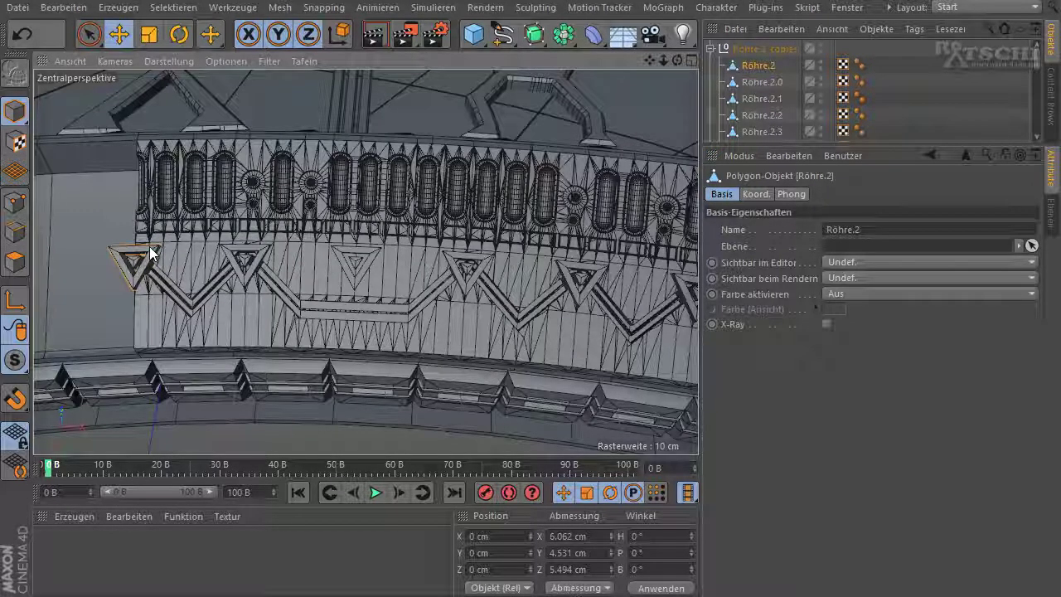
pyautogui.click(267, 254)
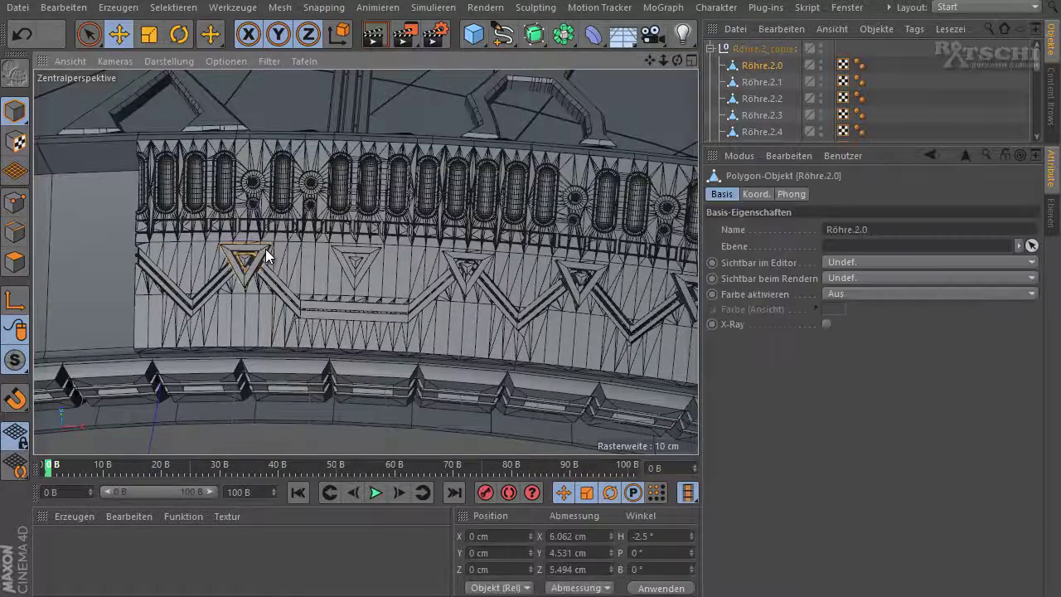
pyautogui.click(481, 257)
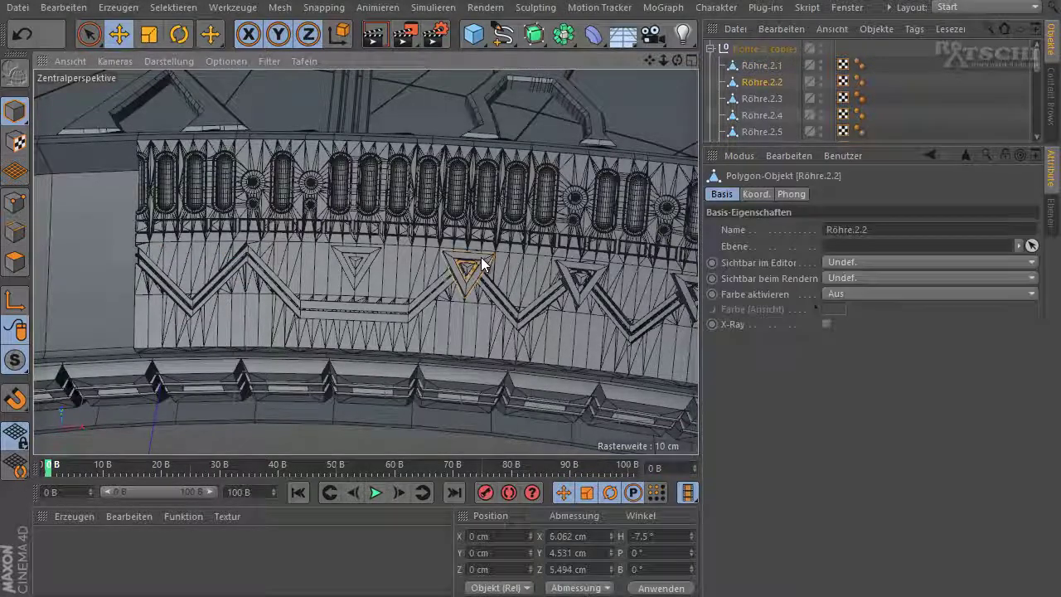
# Step: Delete the three selected triangle copies, then trial-select three more further along and clear them
pyautogui.keyDown('shift'); pyautogui.click(566, 265); pyautogui.keyUp('shift')
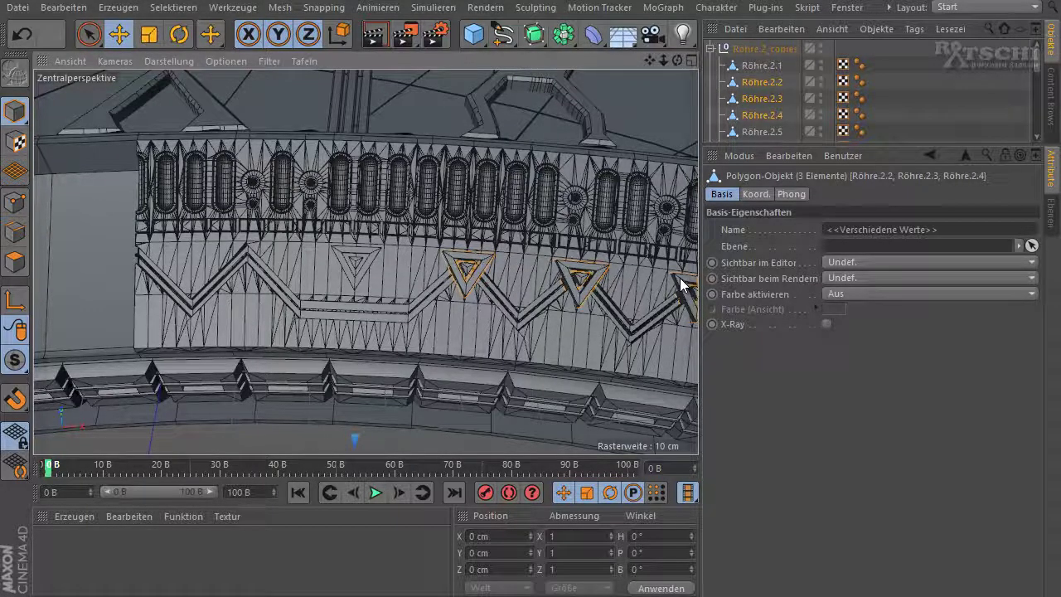
pyautogui.press('Delete')
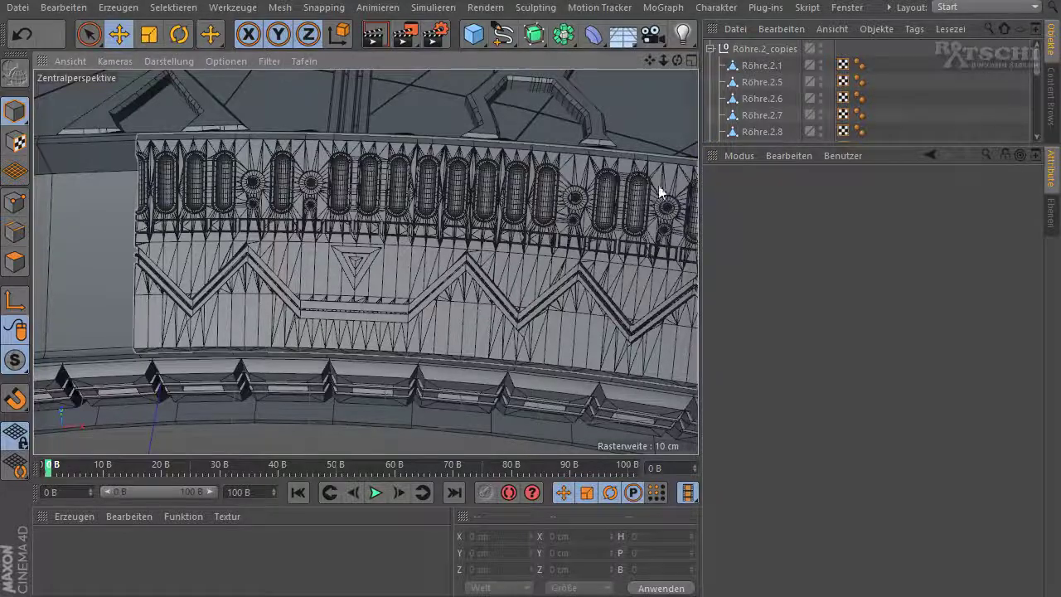
pyautogui.keyDown('alt'); pyautogui.moveTo(517, 297); pyautogui.dragTo(527, 297); pyautogui.keyUp('alt')
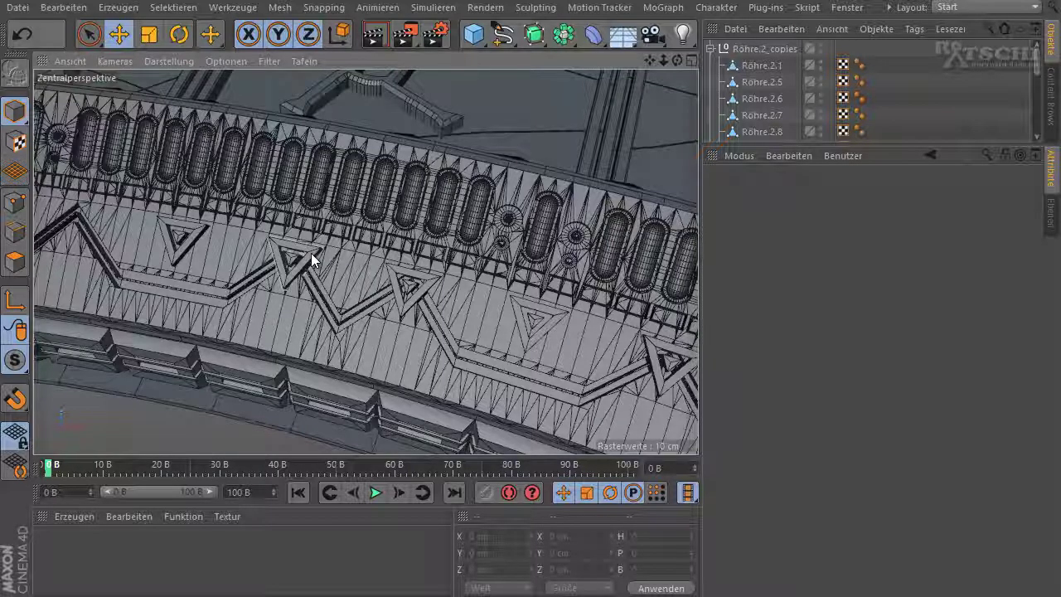
pyautogui.click(311, 253)
pyautogui.keyDown('shift'); pyautogui.click(413, 273); pyautogui.keyUp('shift')
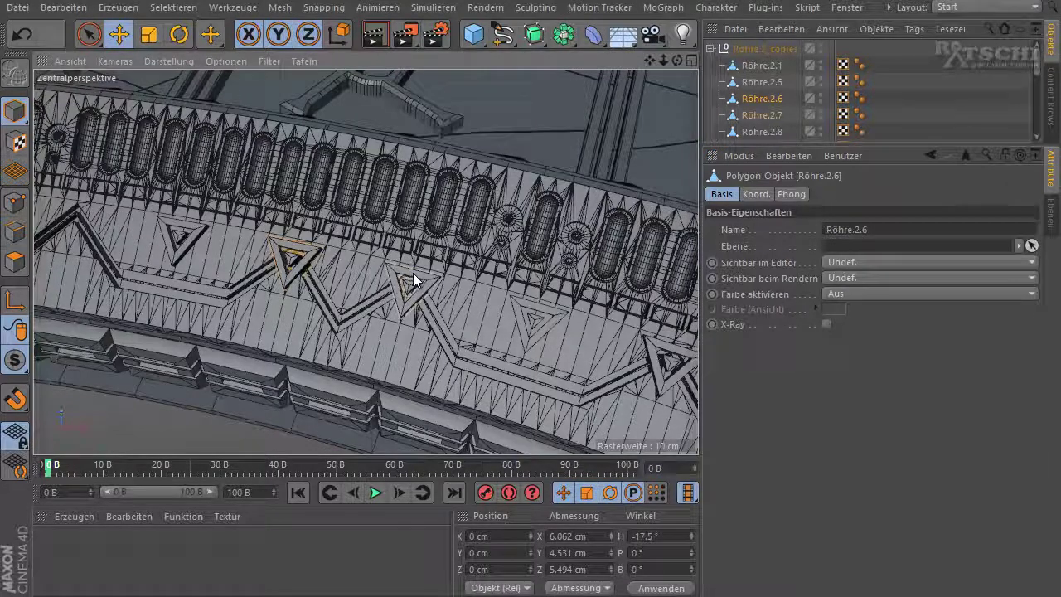
pyautogui.keyDown('shift'); pyautogui.click(691, 372); pyautogui.keyUp('shift')
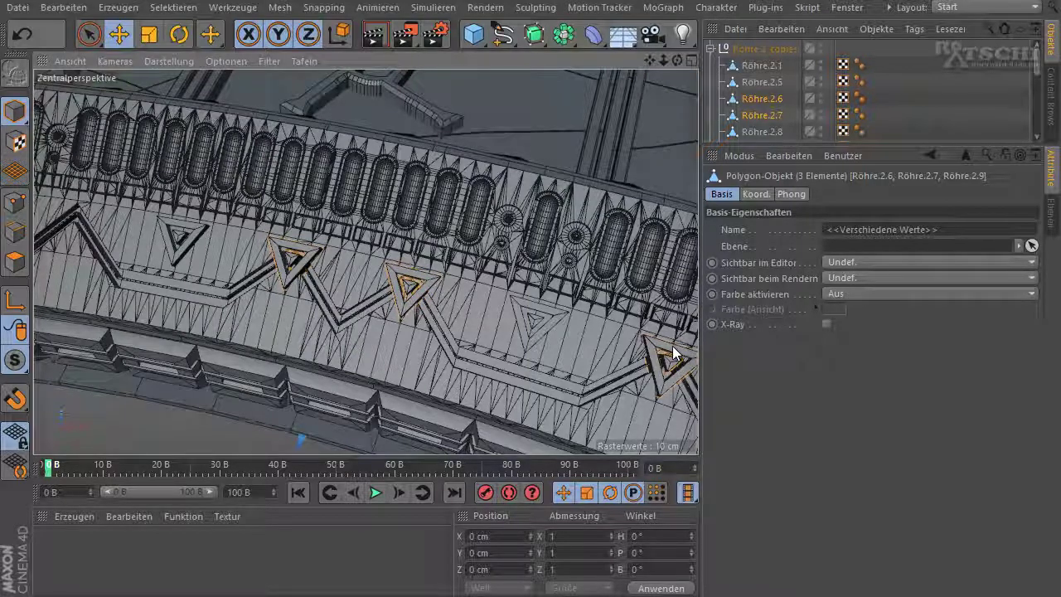
pyautogui.hotkey('ctrl', 'shift', 'a')
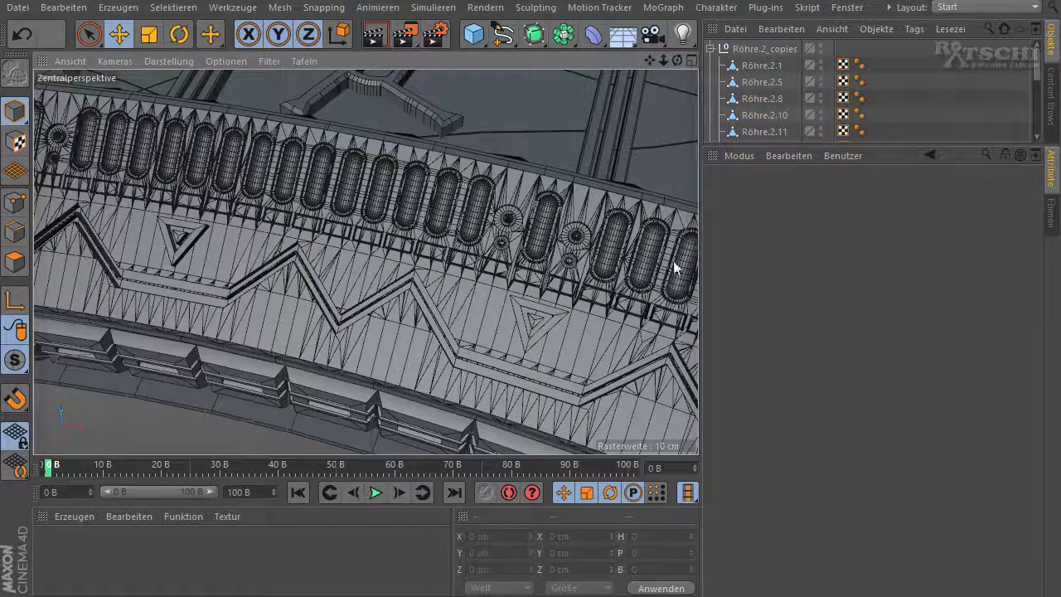
# Step: Zoom out along the band and delete four adjacent triangle ornaments
pyautogui.keyDown('alt'); pyautogui.moveTo(663, 153); pyautogui.dragTo(688, 112, button='right'); pyautogui.keyUp('alt')
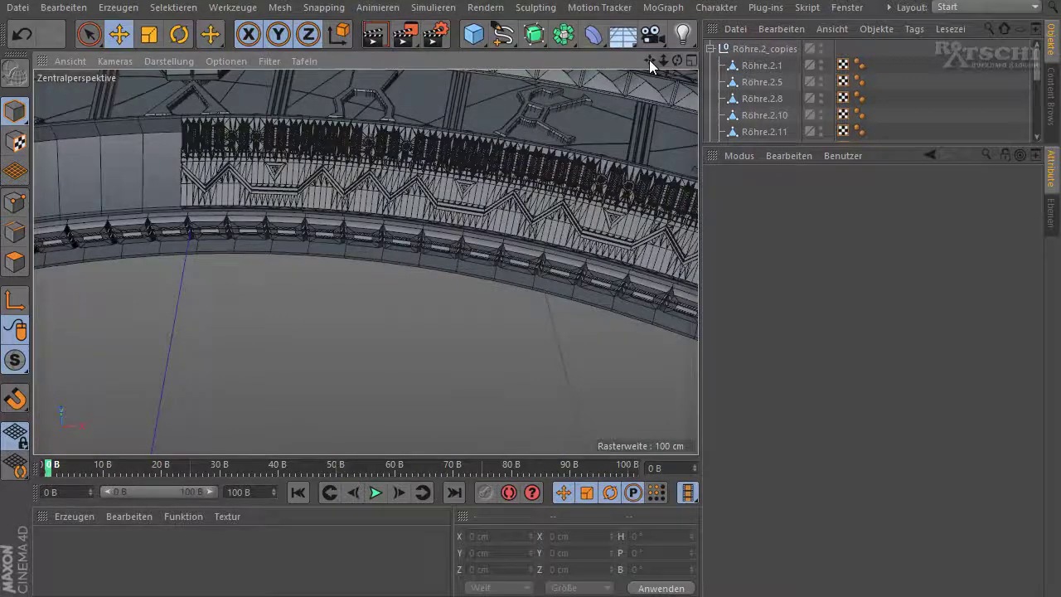
pyautogui.moveTo(650, 61); pyautogui.dragTo(528, 303)
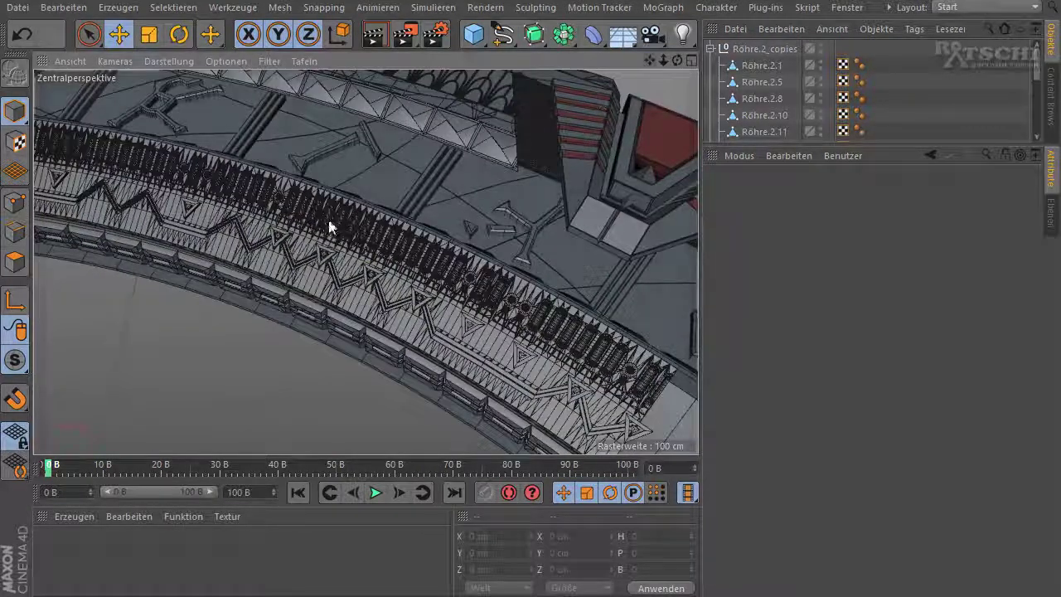
pyautogui.click(282, 235)
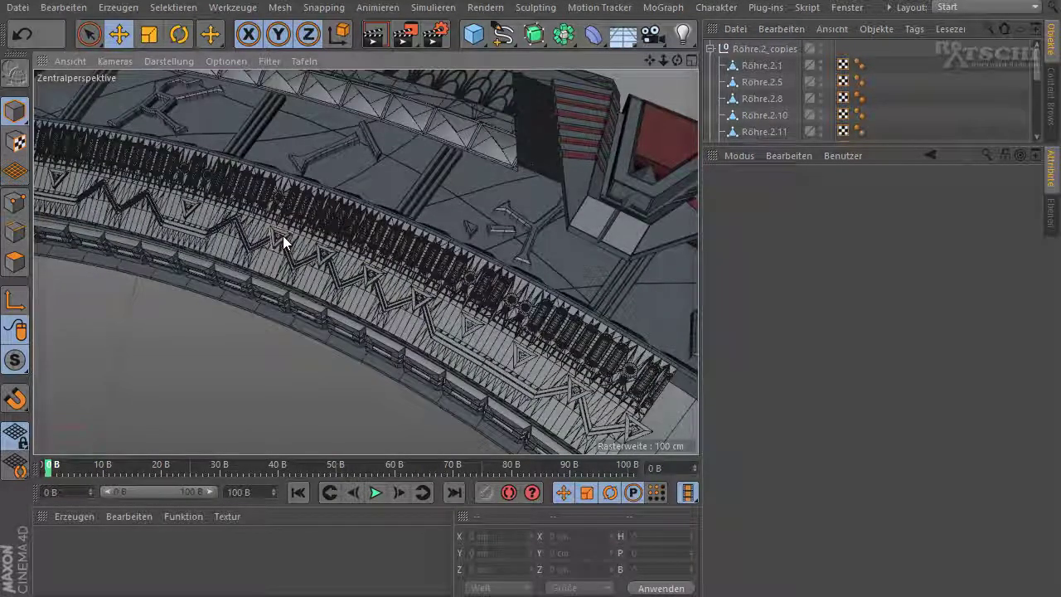
pyautogui.keyDown('shift'); pyautogui.click(331, 253); pyautogui.keyUp('shift')
pyautogui.keyDown('shift'); pyautogui.click(379, 270); pyautogui.keyUp('shift')
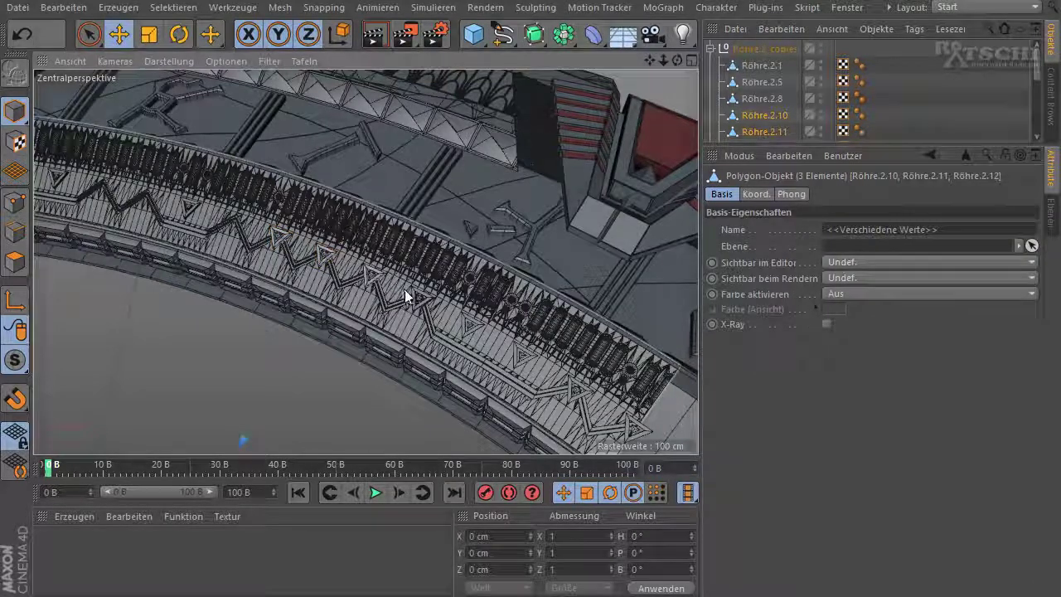
pyautogui.keyDown('shift'); pyautogui.click(426, 293); pyautogui.keyUp('shift')
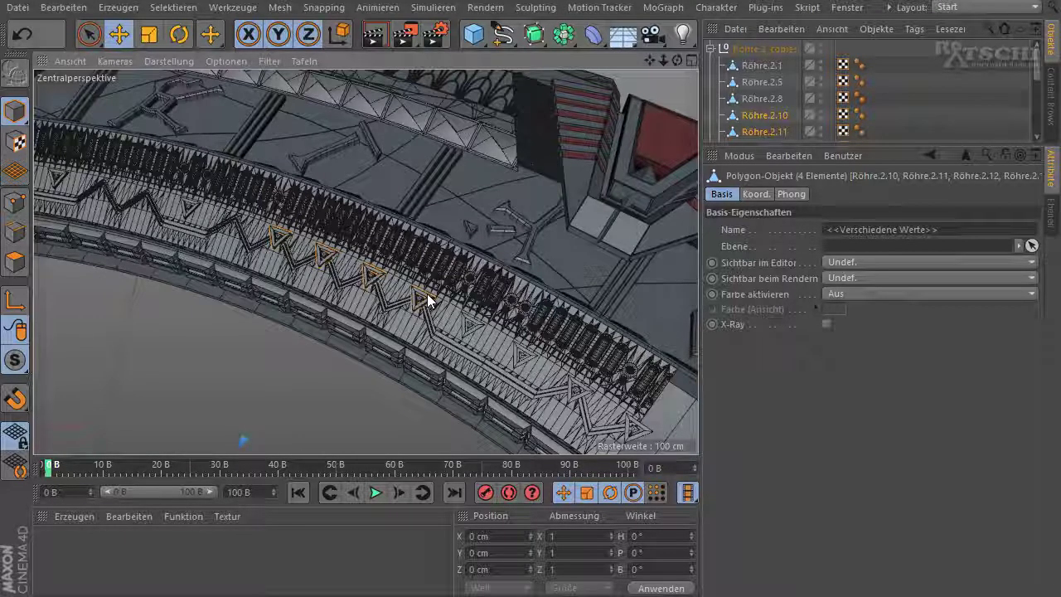
pyautogui.press('Delete')
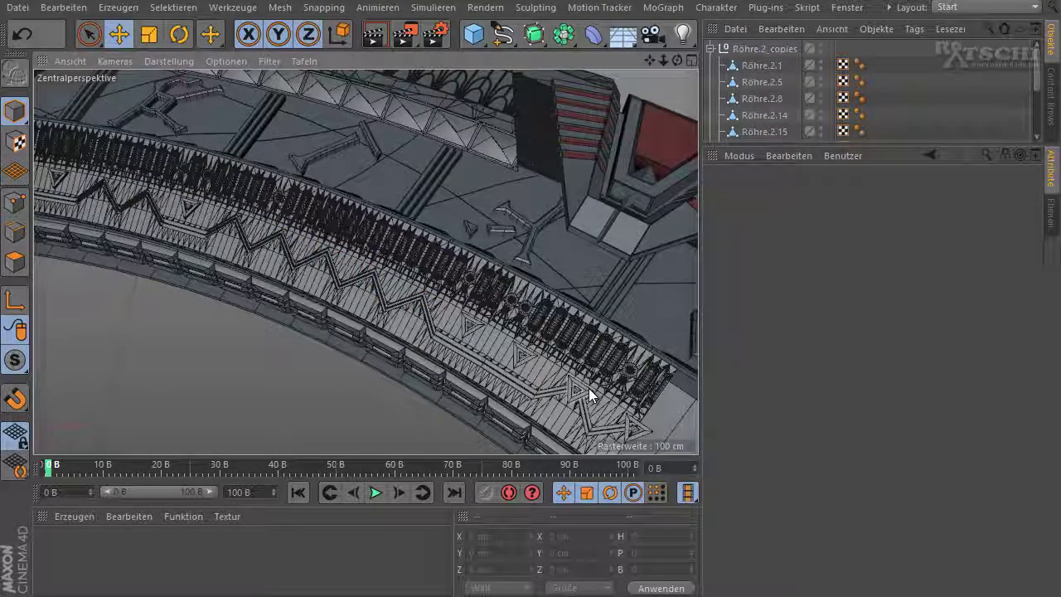
# Step: Select two more ornaments, deselect them, and orbit to look along the ring
pyautogui.click(588, 388)
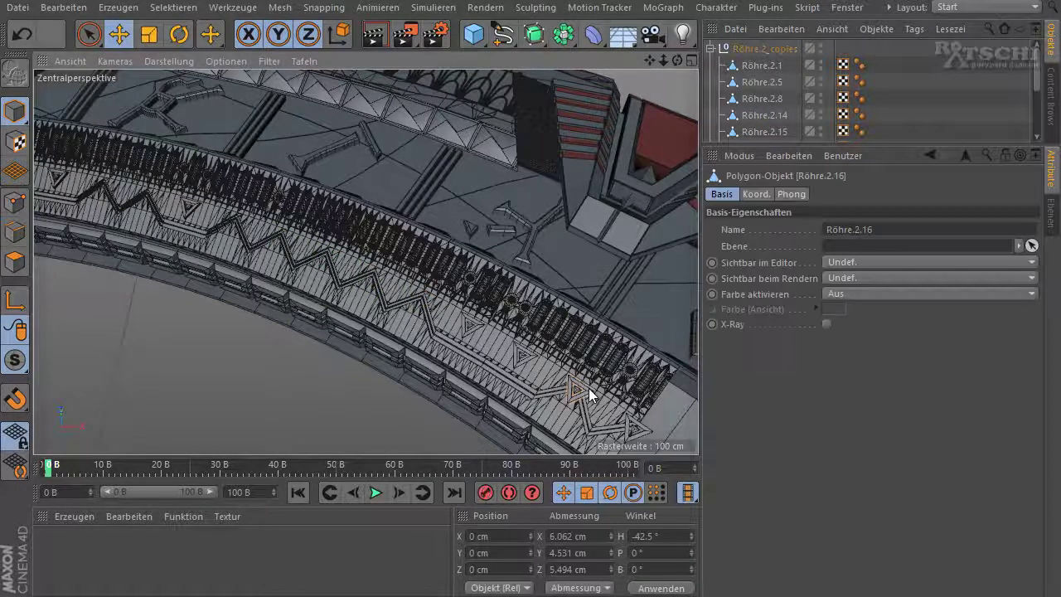
pyautogui.keyDown('shift'); pyautogui.click(636, 424); pyautogui.keyUp('shift')
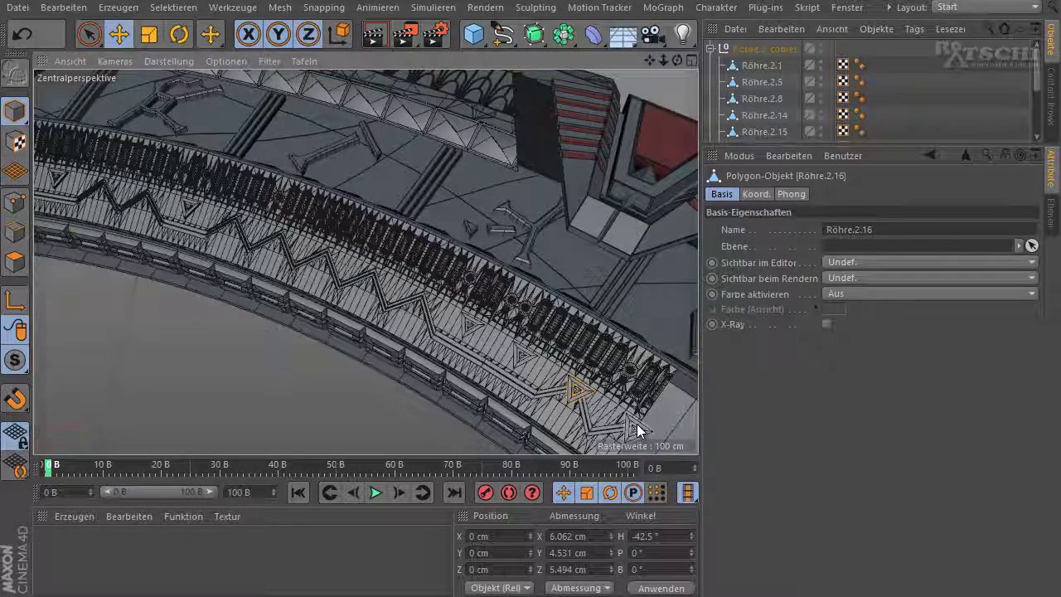
pyautogui.hotkey('ctrl', 'shift', 'a')
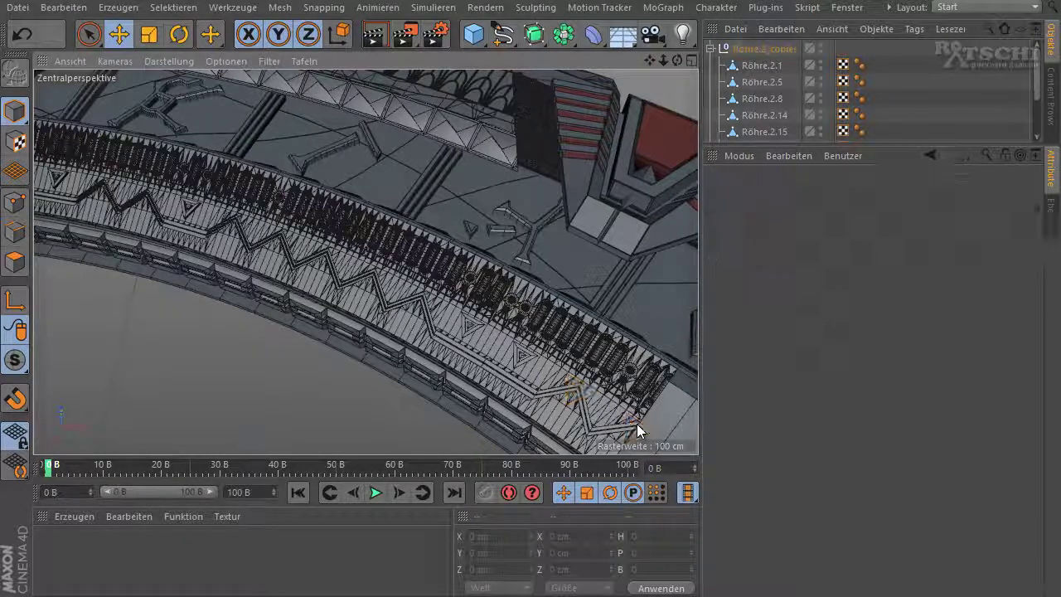
pyautogui.scroll(-5, 160, 271)
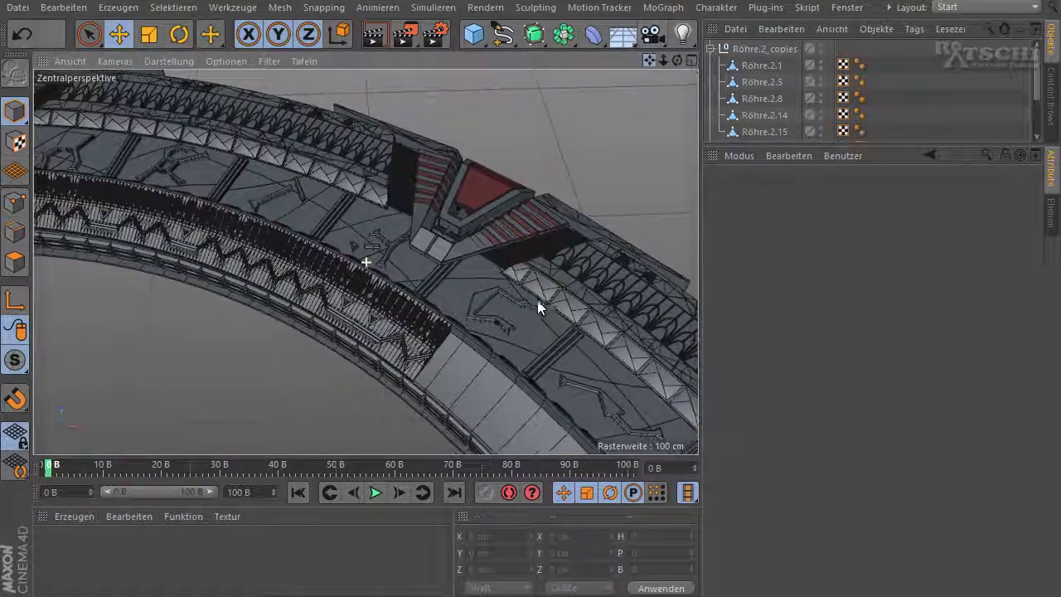
pyautogui.keyDown('alt'); pyautogui.moveTo(538, 307); pyautogui.dragTo(529, 304); pyautogui.keyUp('alt')
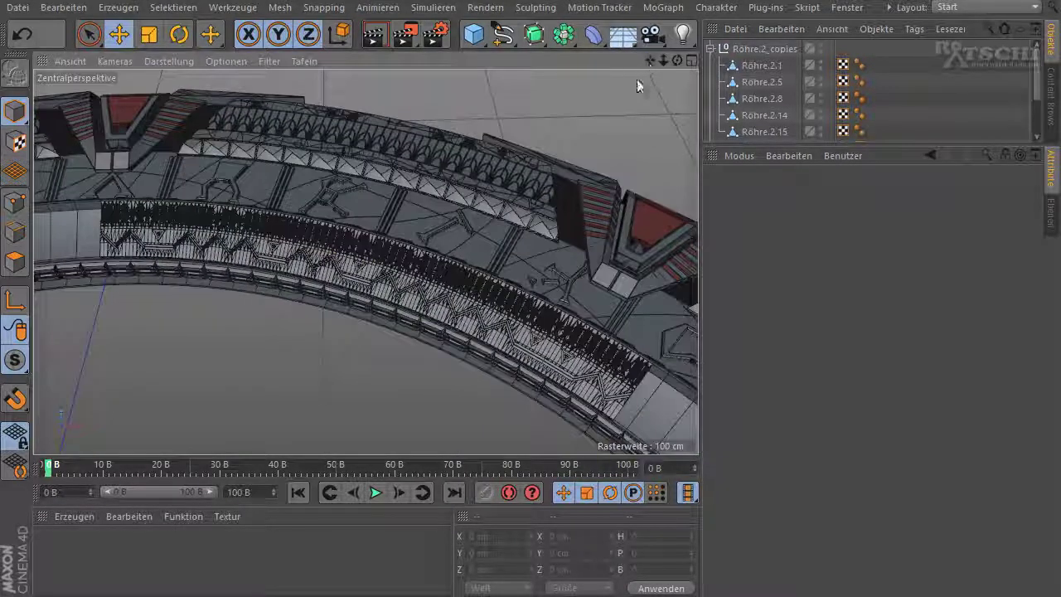
pyautogui.scroll(2, 361, 303)
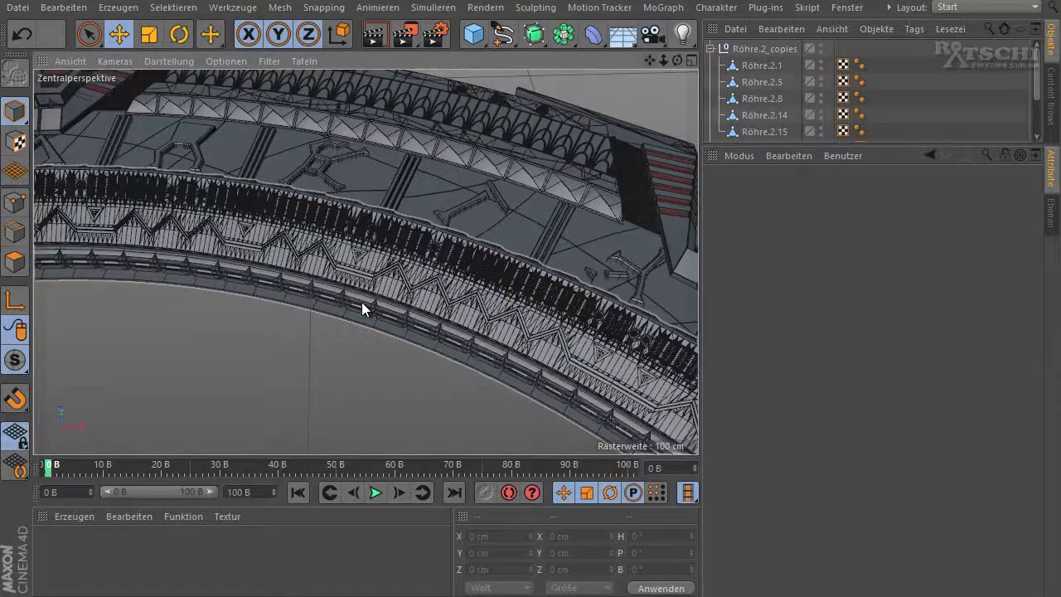
pyautogui.scroll(-3, 362, 303)
pyautogui.scroll(3, 361, 304)
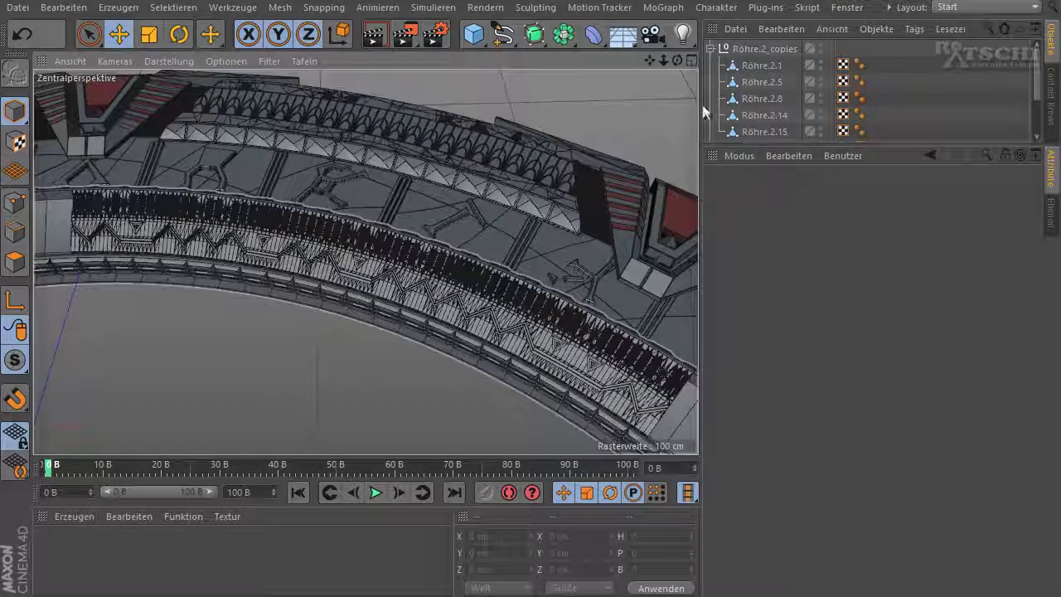
# Step: Select Röhre.2_copies with its children and merge them via Objekte verbinden + Löschen into Röhre.2_copies.1
pyautogui.click(736, 50)
pyautogui.middleClick(736, 52)
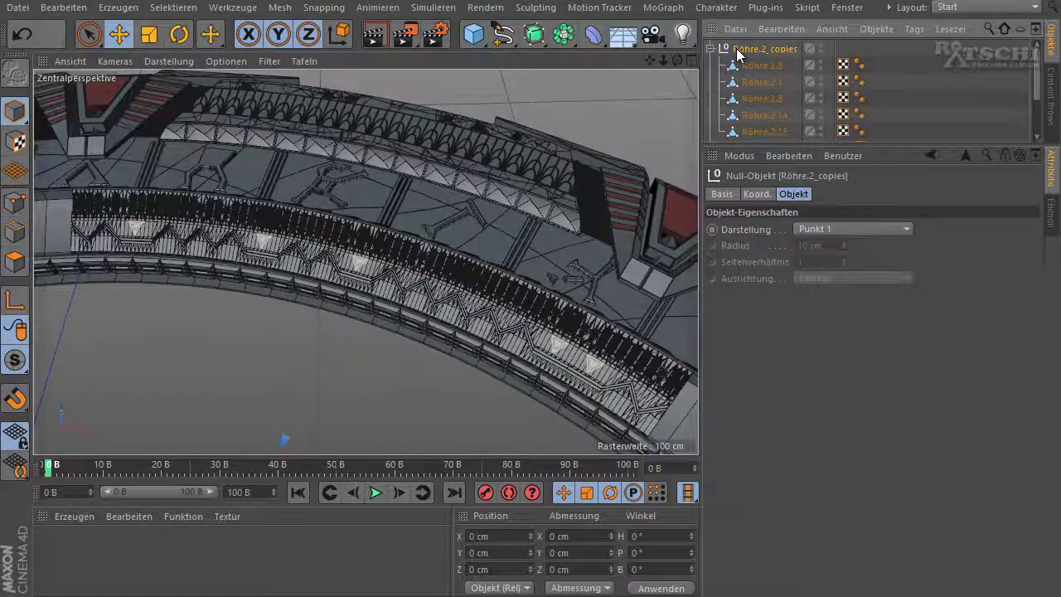
pyautogui.rightClick(729, 51)
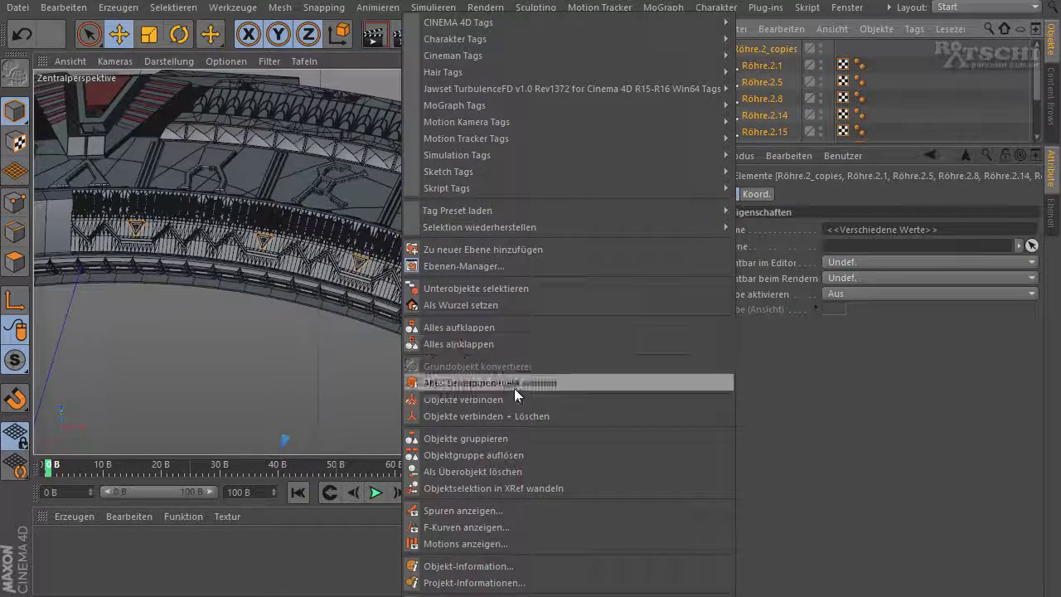
pyautogui.click(499, 415)
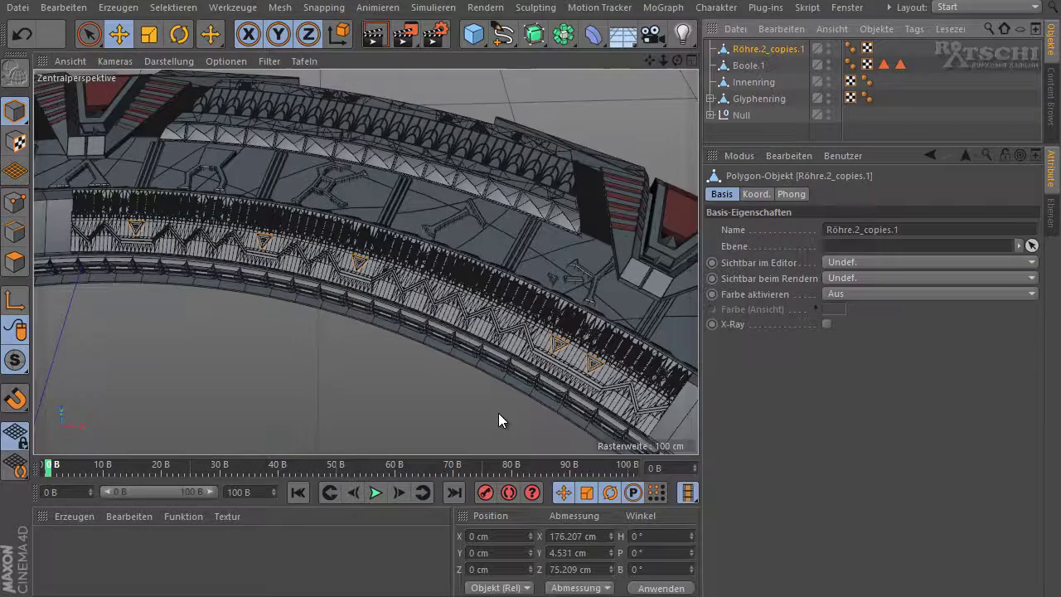
pyautogui.click(745, 67)
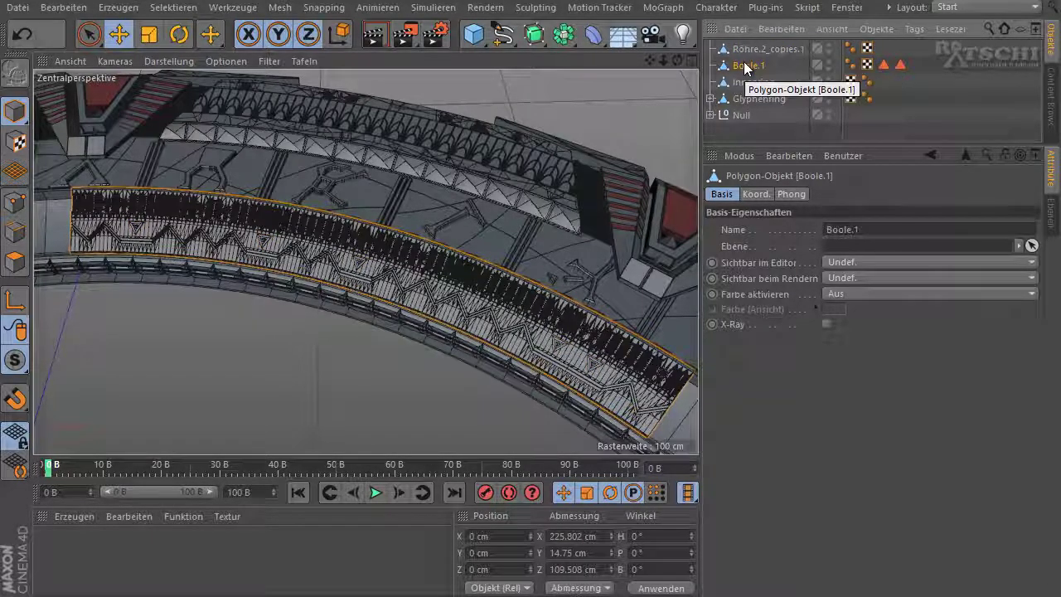
pyautogui.click(742, 50)
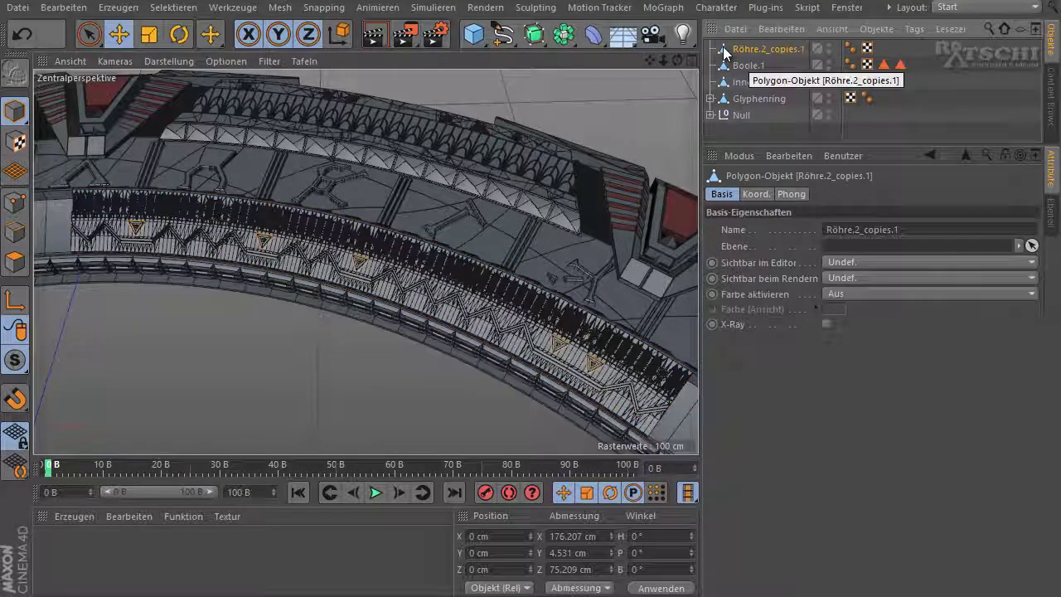
pyautogui.click(568, 42)
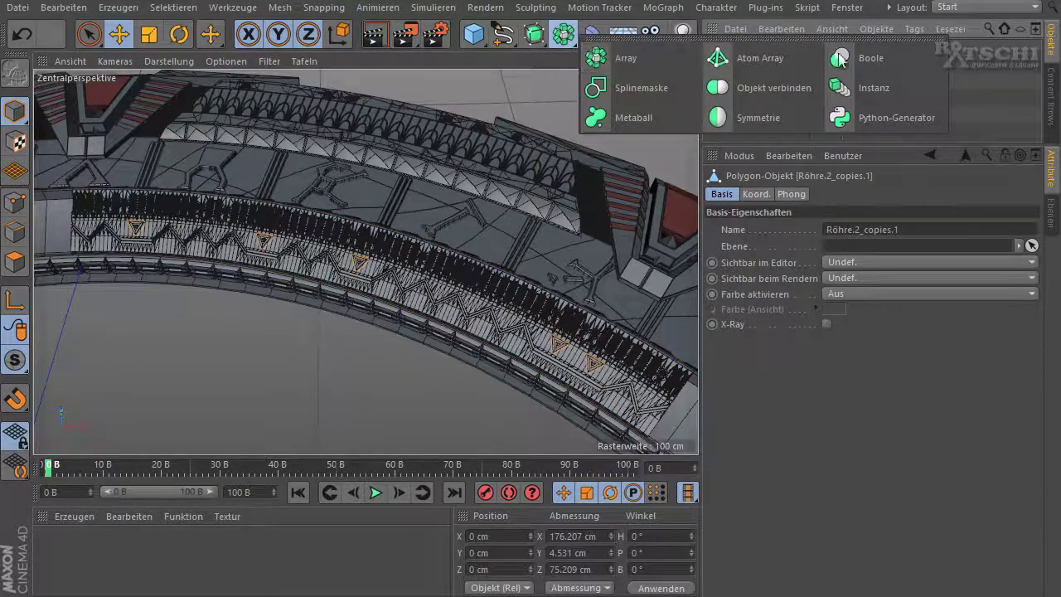
# Step: Add a Boole subtracting Röhre.2_copies.1 from Boole.1 with Neue Kanten verstecken enabled
pyautogui.click(840, 58)
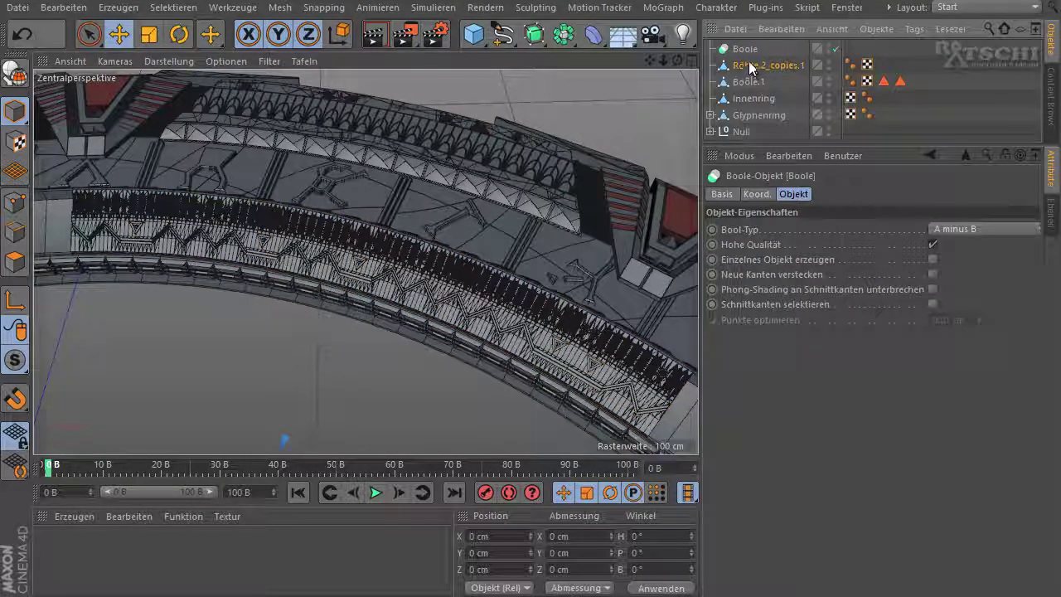
pyautogui.moveTo(749, 65)
pyautogui.mouseDown()
pyautogui.moveTo(744, 48)
pyautogui.moveTo(759, 51)
pyautogui.mouseUp()
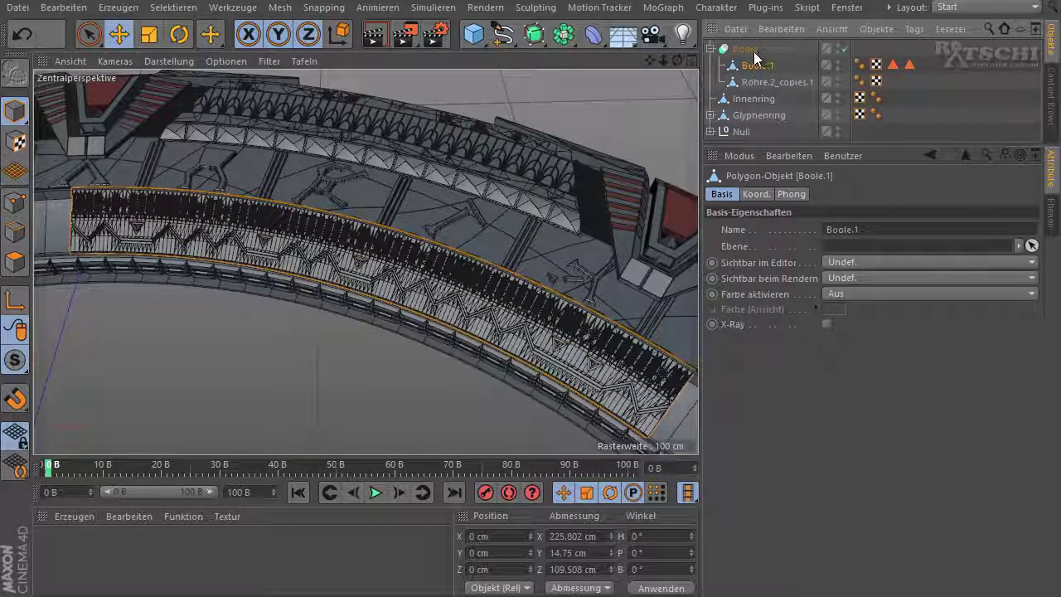
pyautogui.click(722, 50)
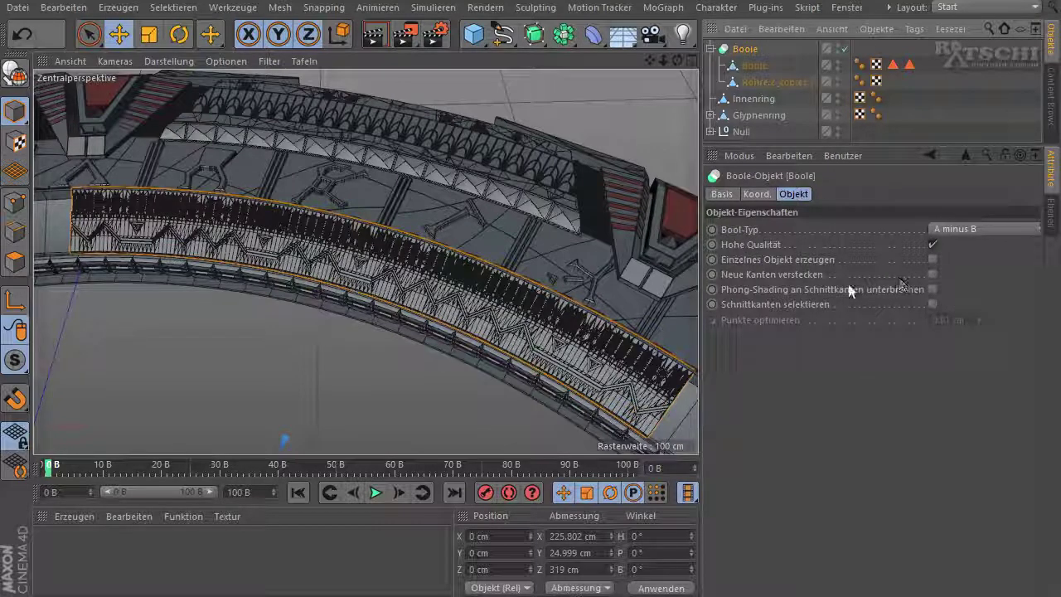
pyautogui.click(933, 273)
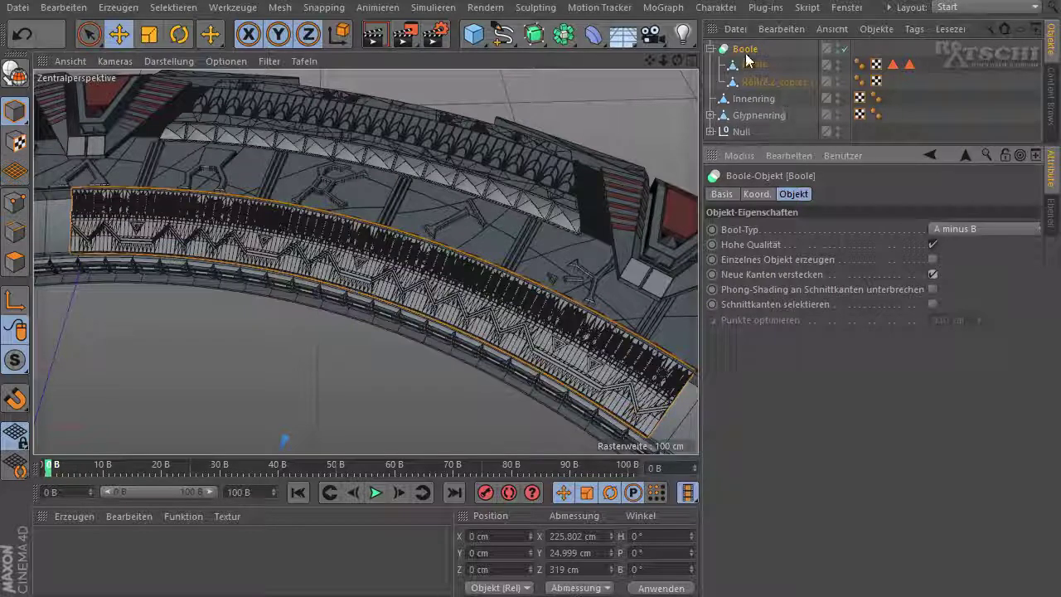
# Step: Convert the Boole to editable geometry with C and select its group with children
pyautogui.click(746, 51)
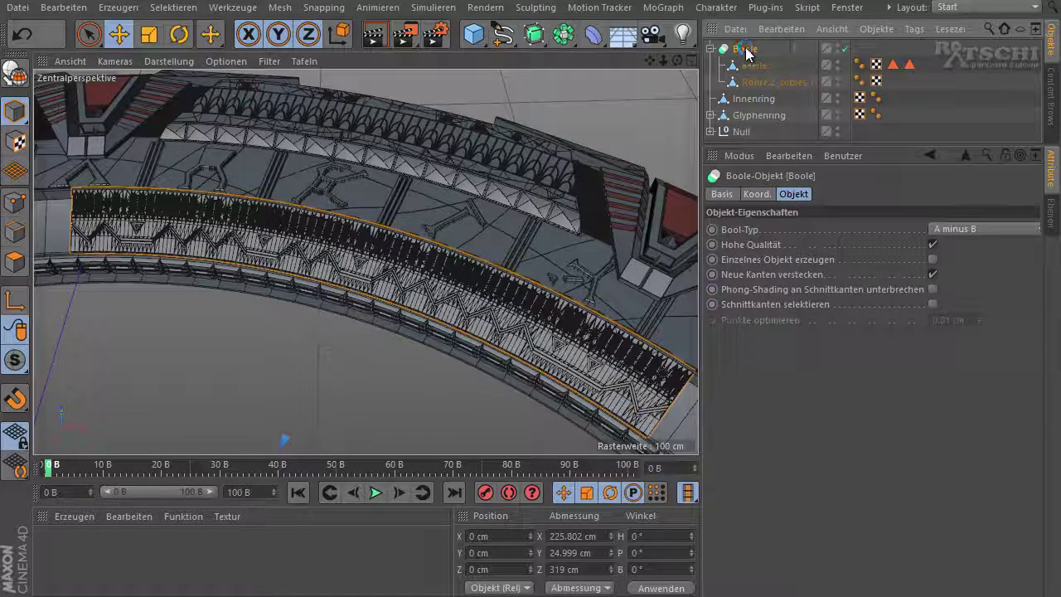
pyautogui.press('c')
pyautogui.click(710, 48)
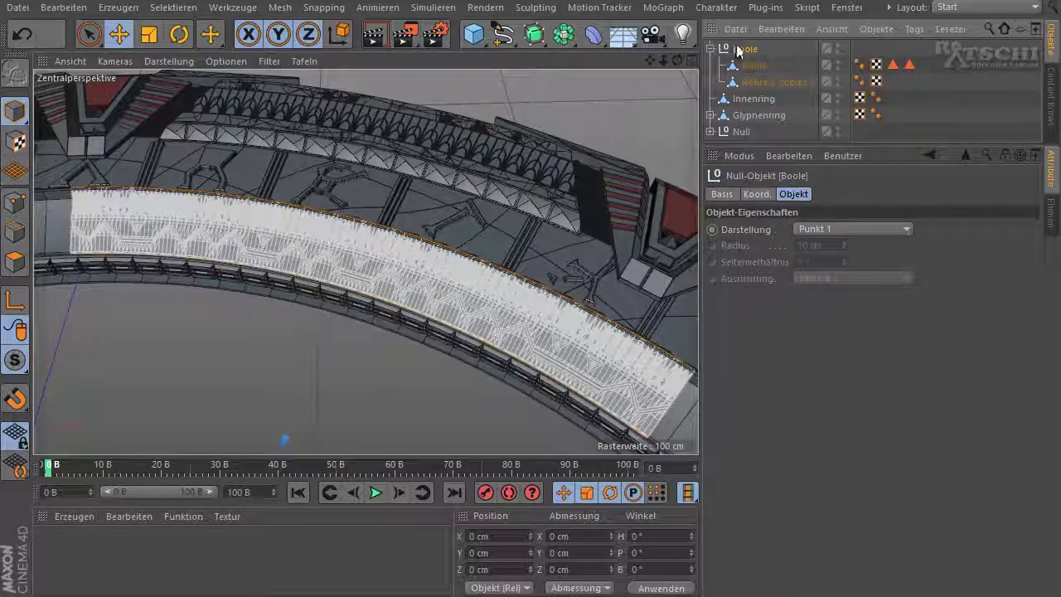
pyautogui.keyDown('shift'); pyautogui.click(771, 81); pyautogui.keyUp('shift')
# Step: Merge the converted Boole group into one polygon object via Objekte verbinden + Löschen
pyautogui.rightClick(742, 49)
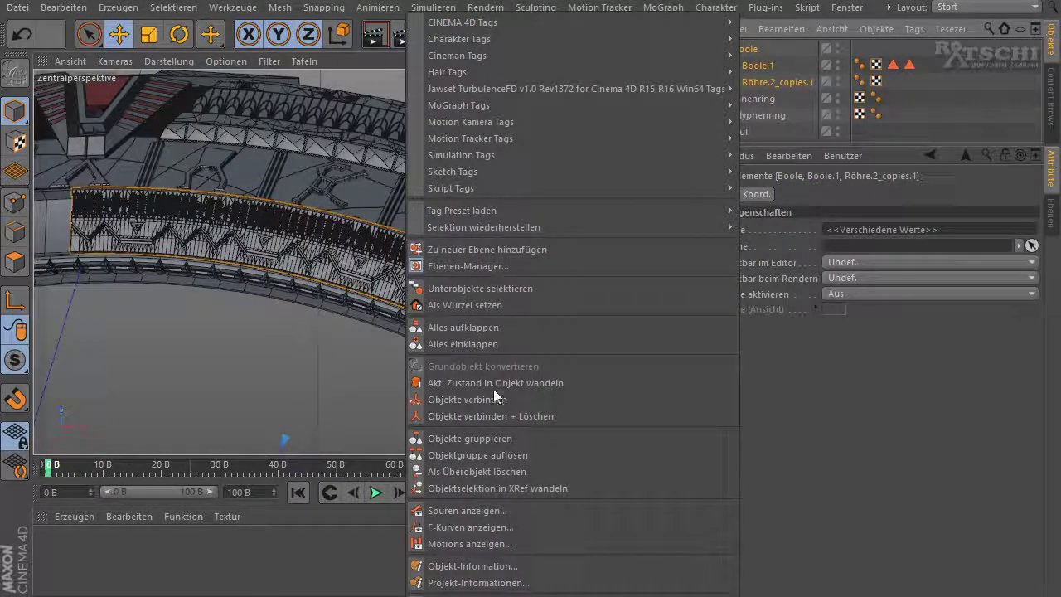
pyautogui.click(500, 415)
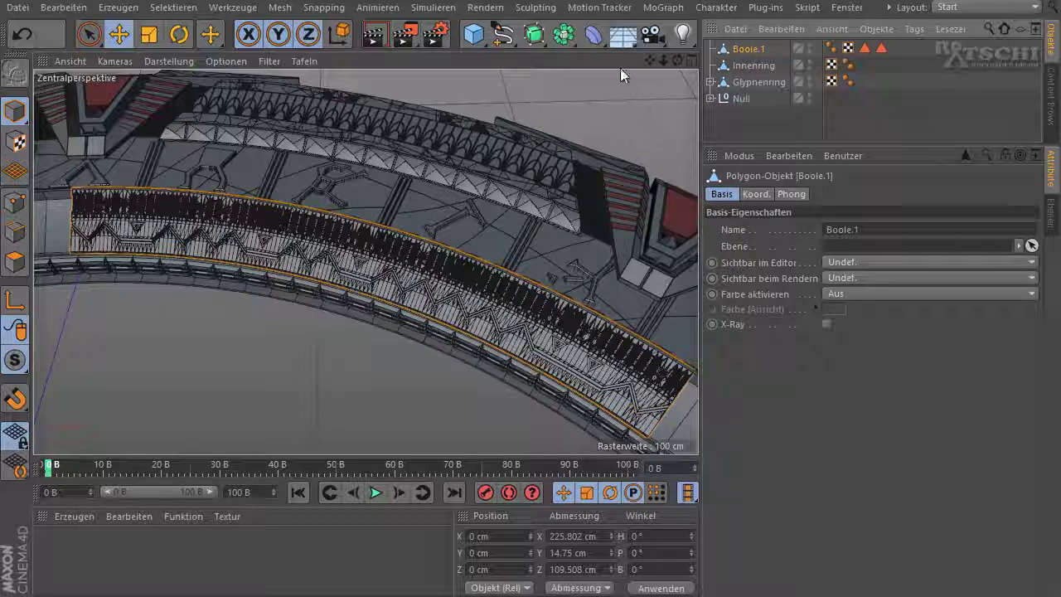
pyautogui.click(663, 7)
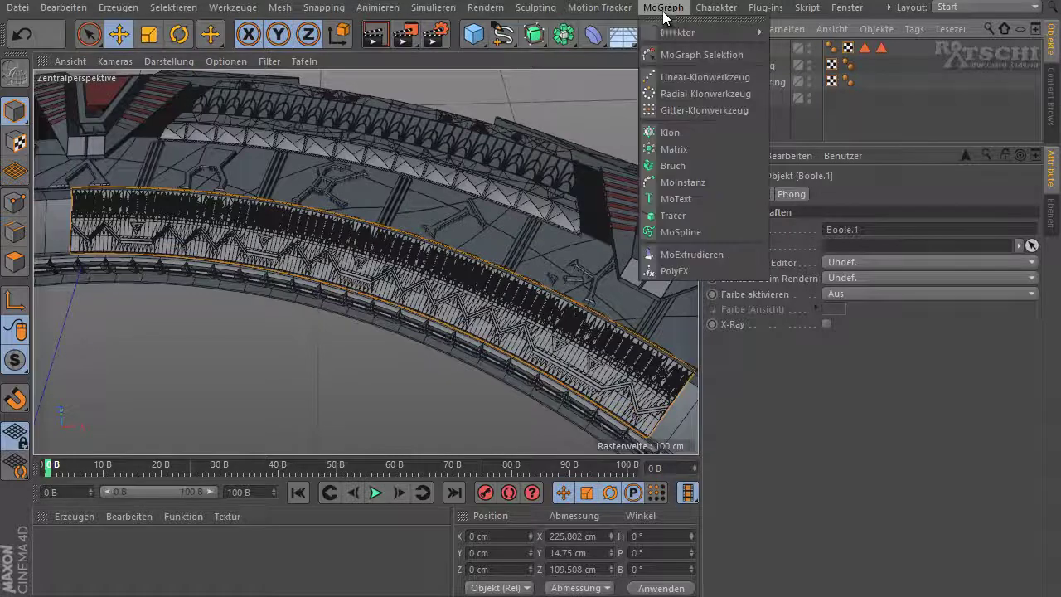
# Step: Add a MoGraph Klon and nest Boole.1 under it, giving three linear copies 50 cm apart
pyautogui.click(677, 132)
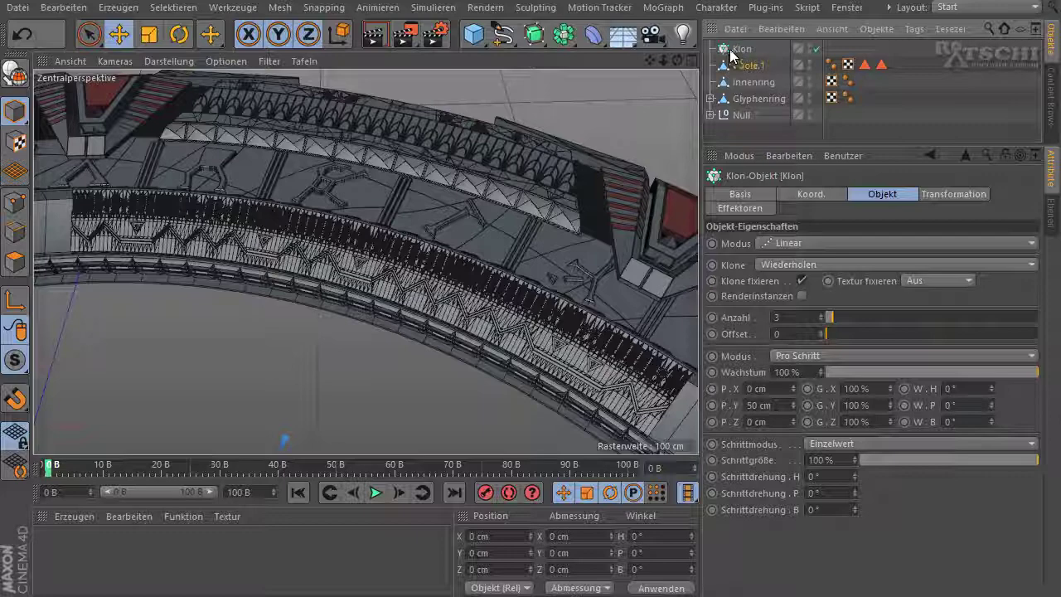
pyautogui.moveTo(729, 64); pyautogui.dragTo(740, 50)
pyautogui.scroll(-5, 458, 249)
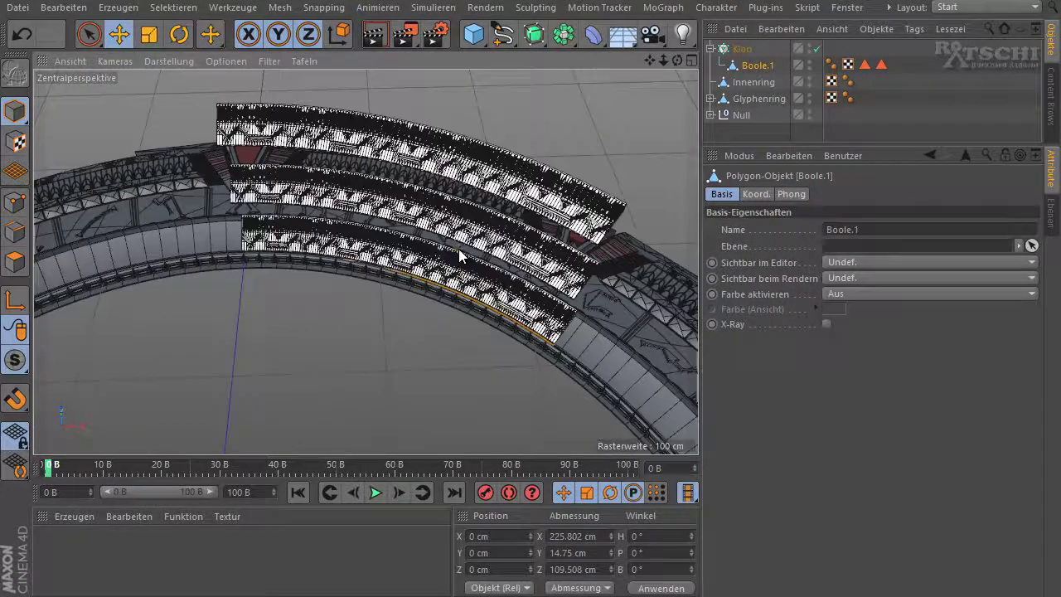
pyautogui.scroll(-5, 458, 249)
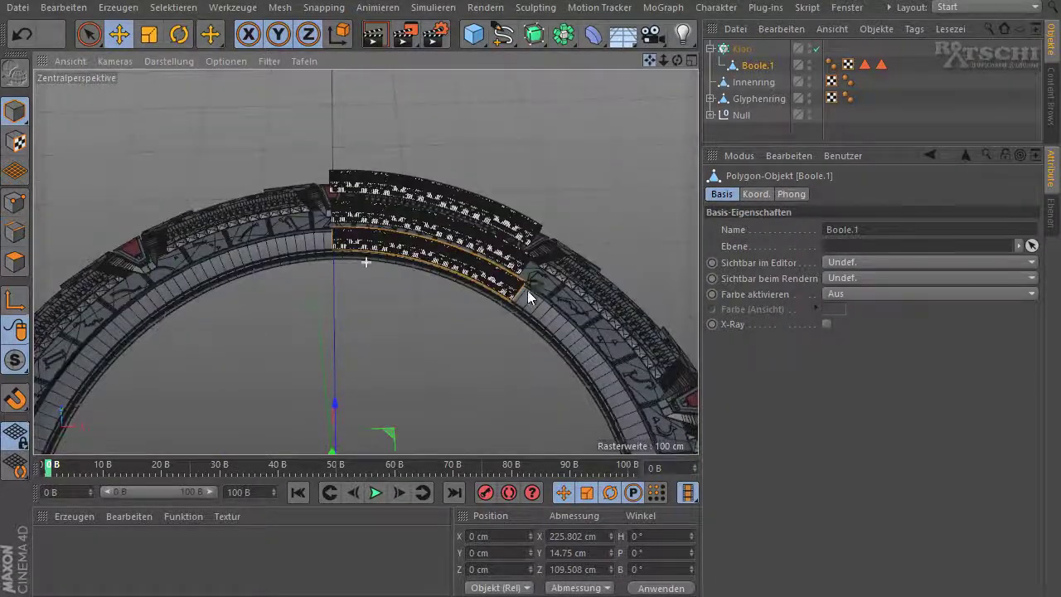
pyautogui.scroll(3, 530, 295)
pyautogui.scroll(-3, 531, 306)
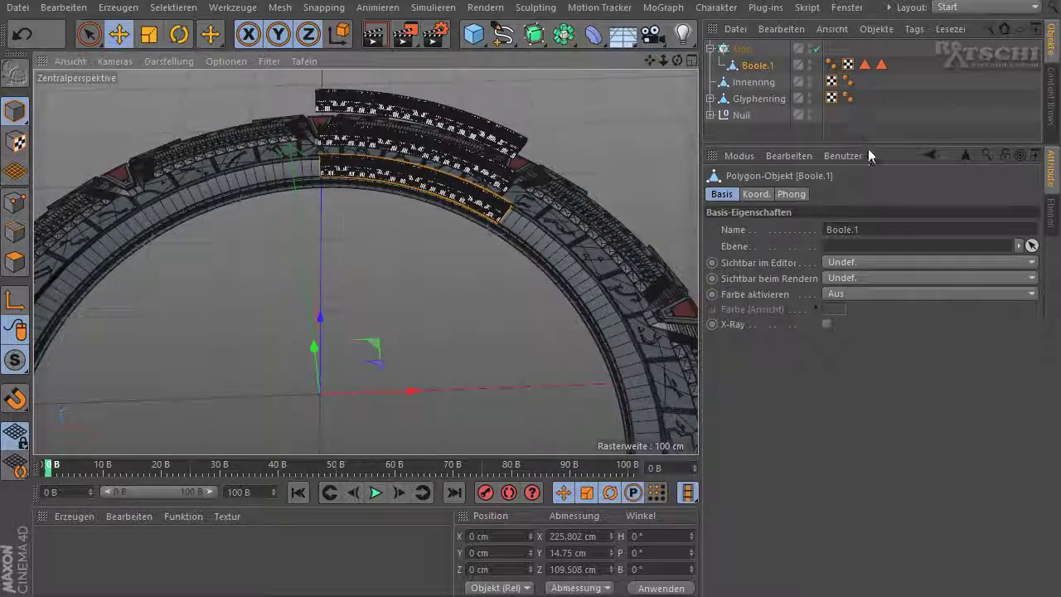
pyautogui.click(732, 51)
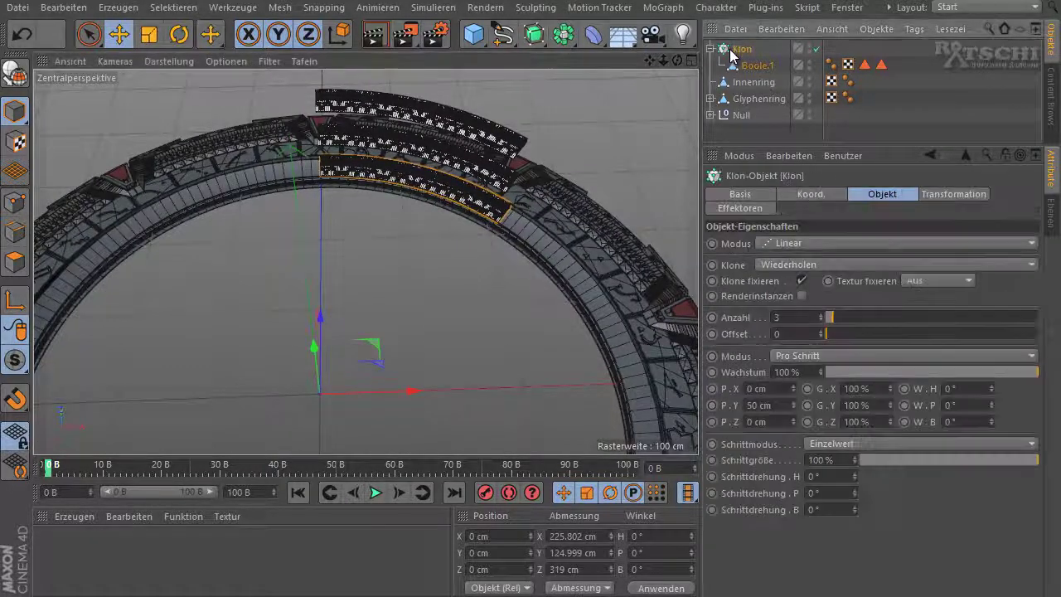
# Step: Set the Klon to Radial mode with 8 copies, 0 cm radius, on the XZ plane
pyautogui.click(1031, 243)
pyautogui.click(890, 292)
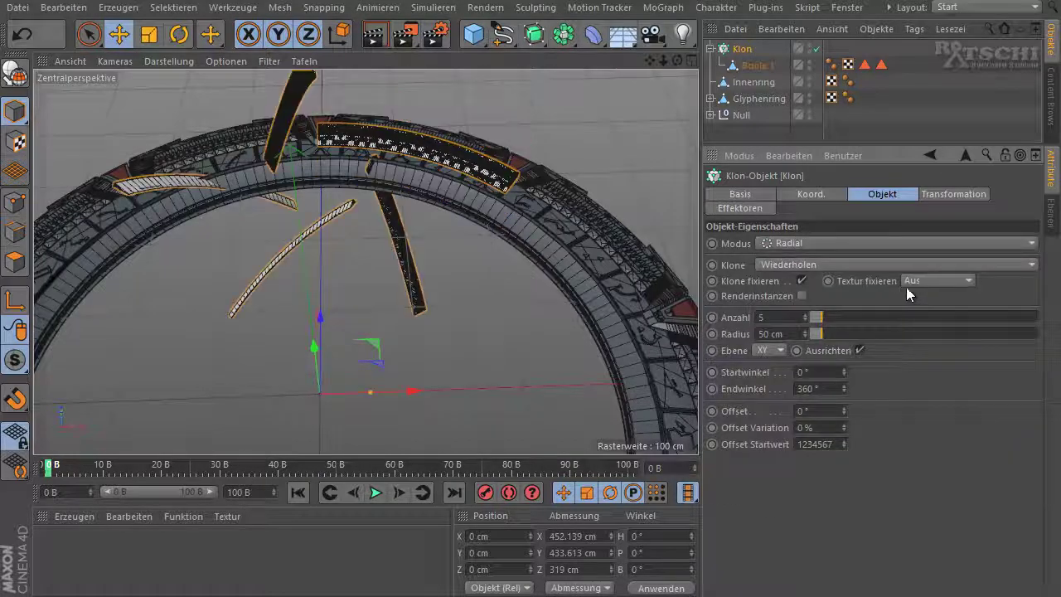
pyautogui.click(782, 317)
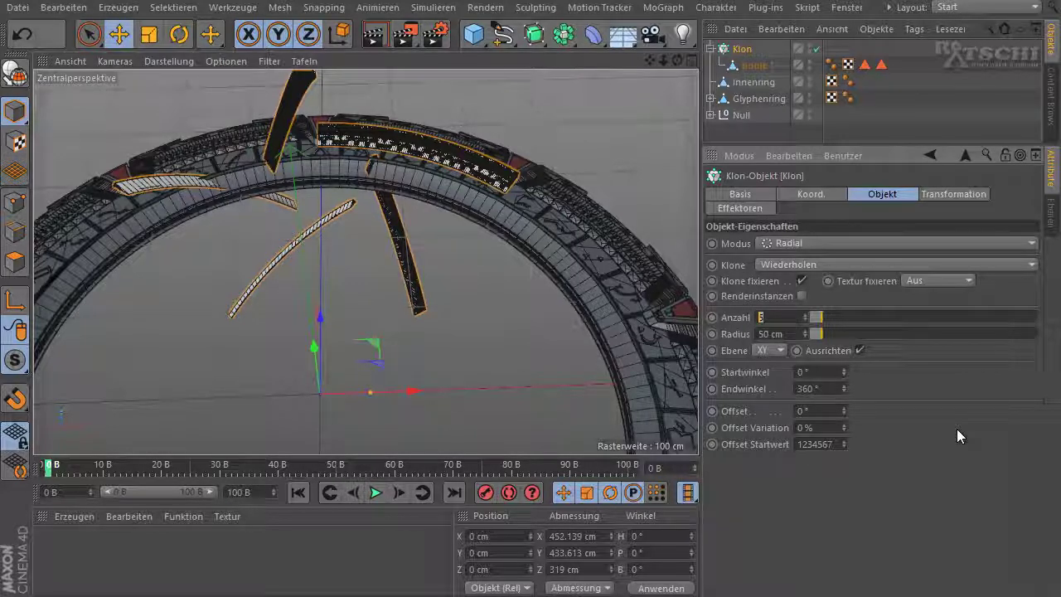
pyautogui.write('8')
pyautogui.press('Tab')
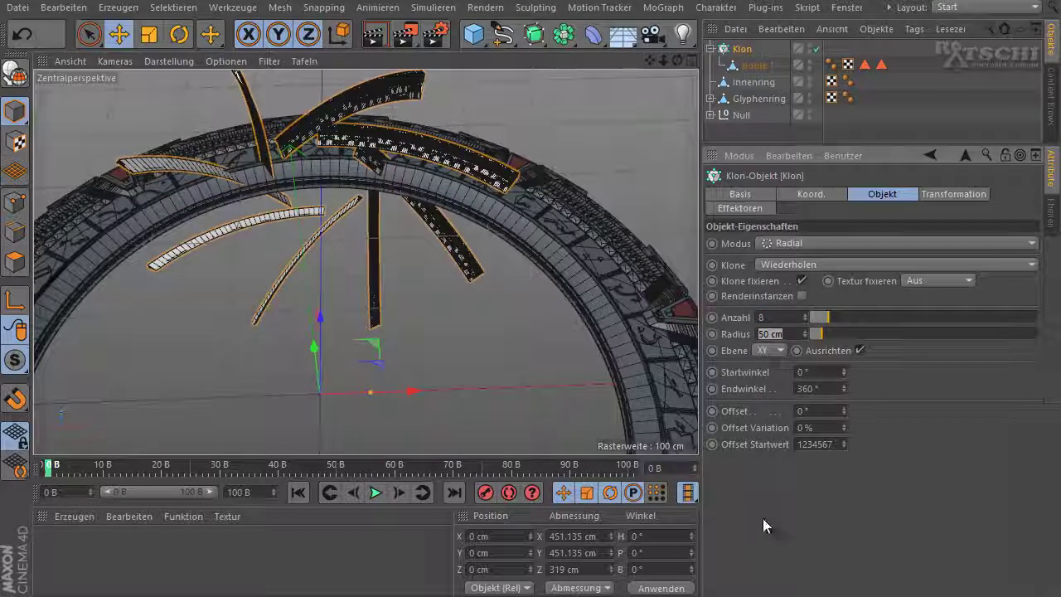
pyautogui.write('0')
pyautogui.press('Return')
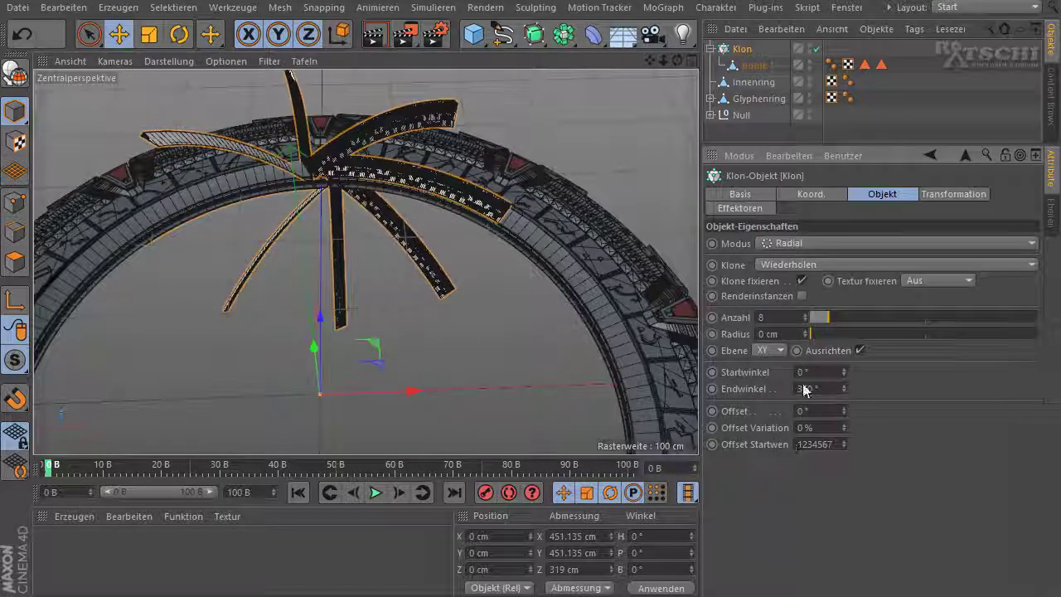
pyautogui.click(779, 352)
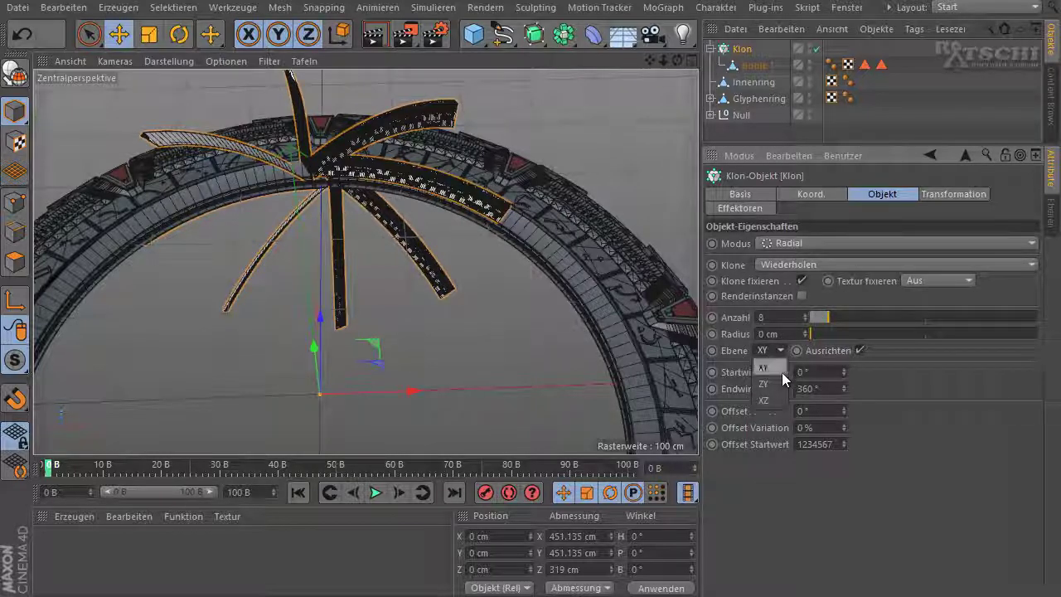
pyautogui.click(777, 401)
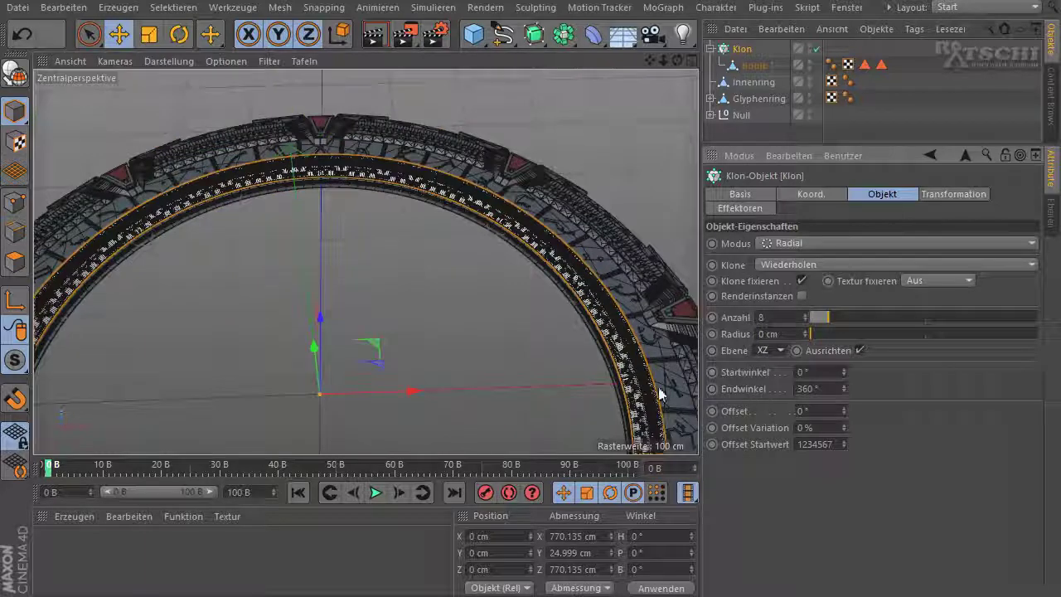
pyautogui.click(380, 276)
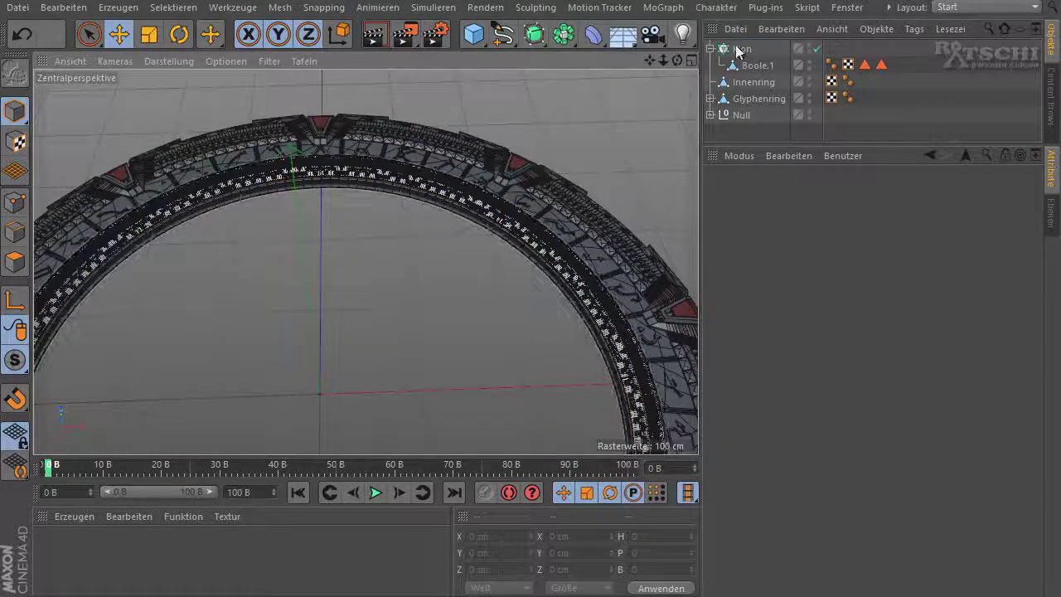
# Step: Convert the Klon with C and merge its children into one polygon object, Klon.1
pyautogui.click(737, 49)
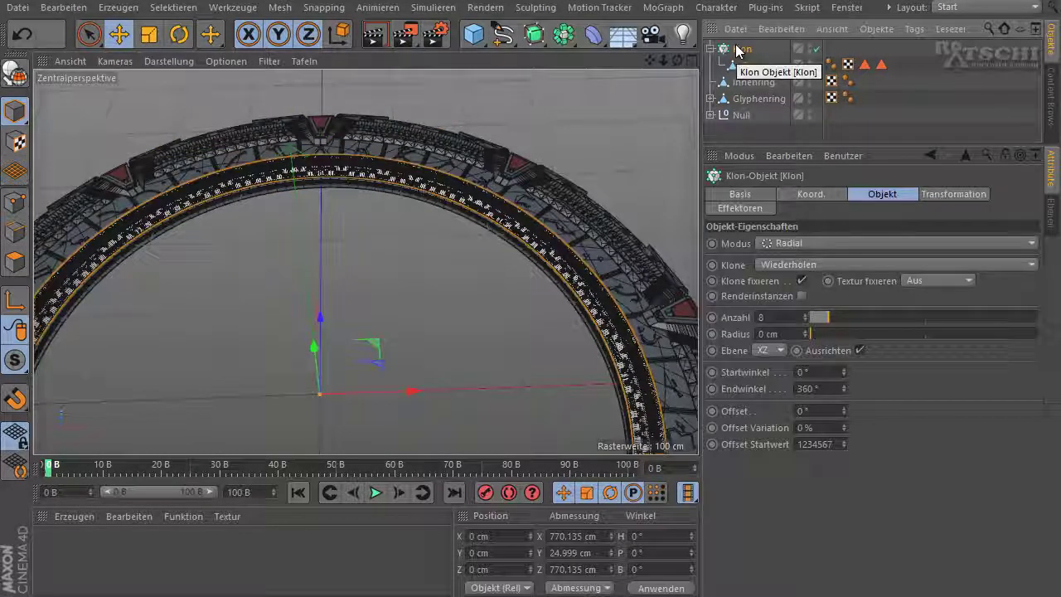
pyautogui.press('c')
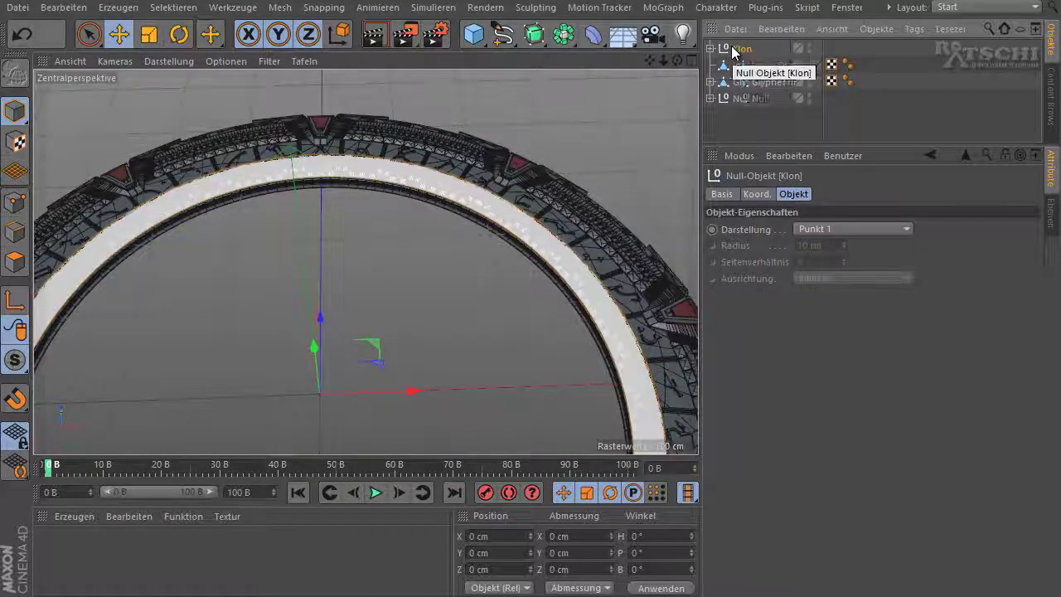
pyautogui.click(710, 49)
pyautogui.click(746, 66)
pyautogui.keyDown('shift'); pyautogui.click(746, 131); pyautogui.keyUp('shift')
pyautogui.rightClick(729, 99)
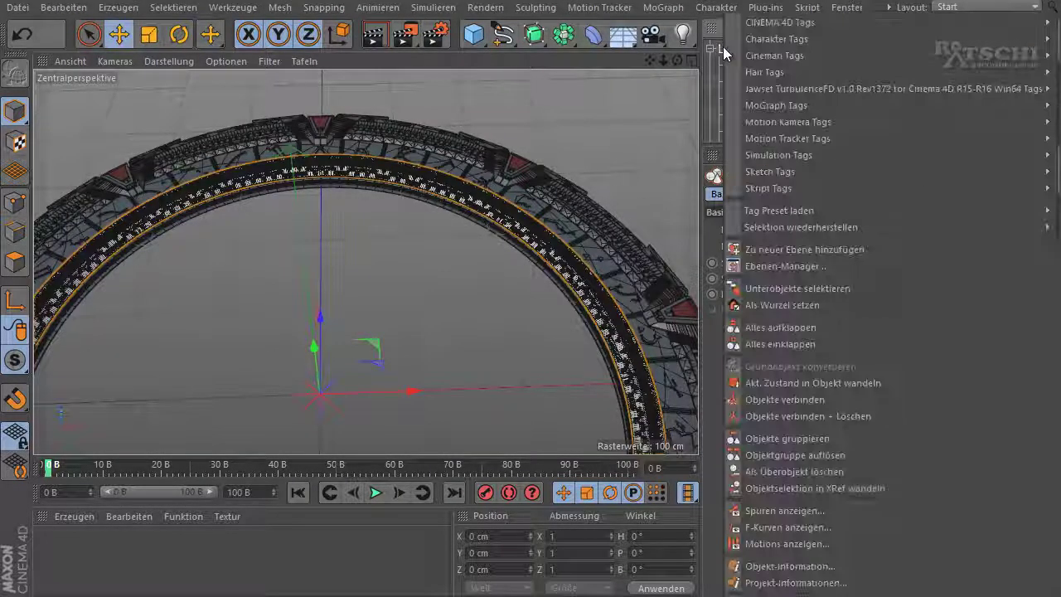
pyautogui.click(805, 413)
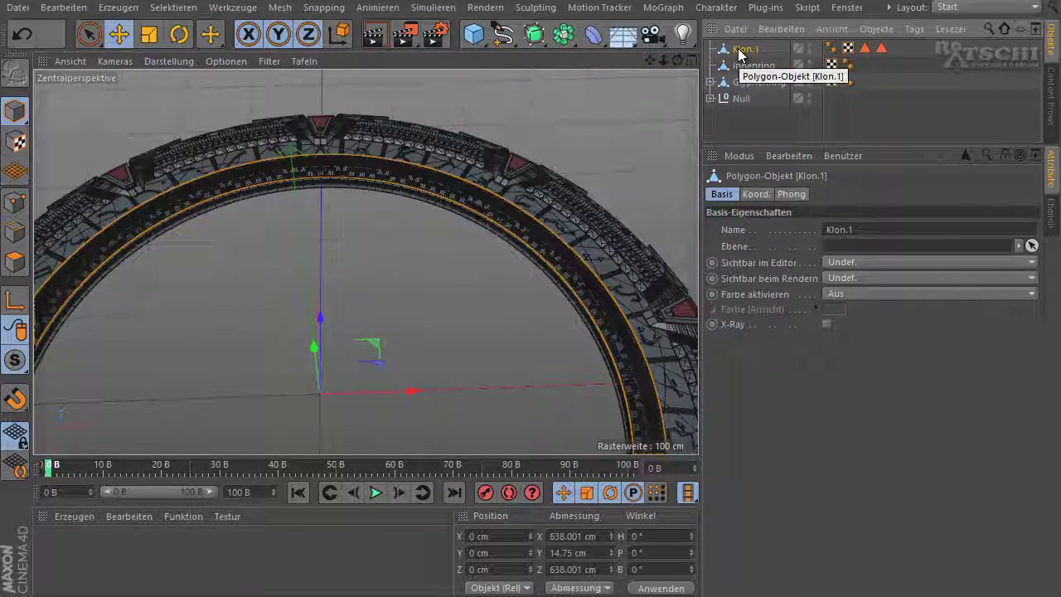
# Step: Add a Symmetrie object mirroring across the XZ plane and nest Klon.1 under it
pyautogui.click(572, 44)
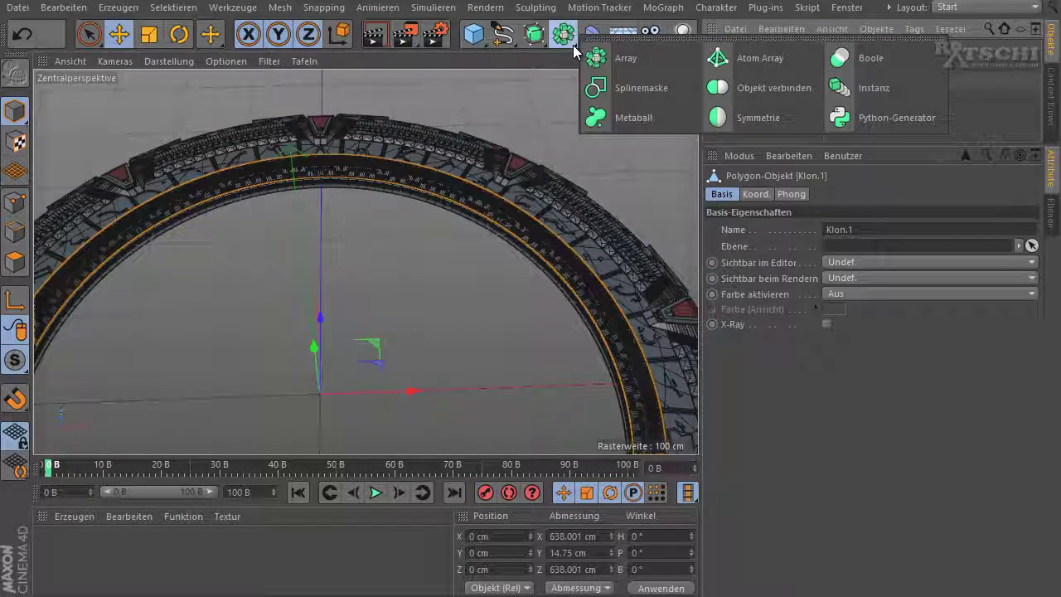
pyautogui.click(754, 115)
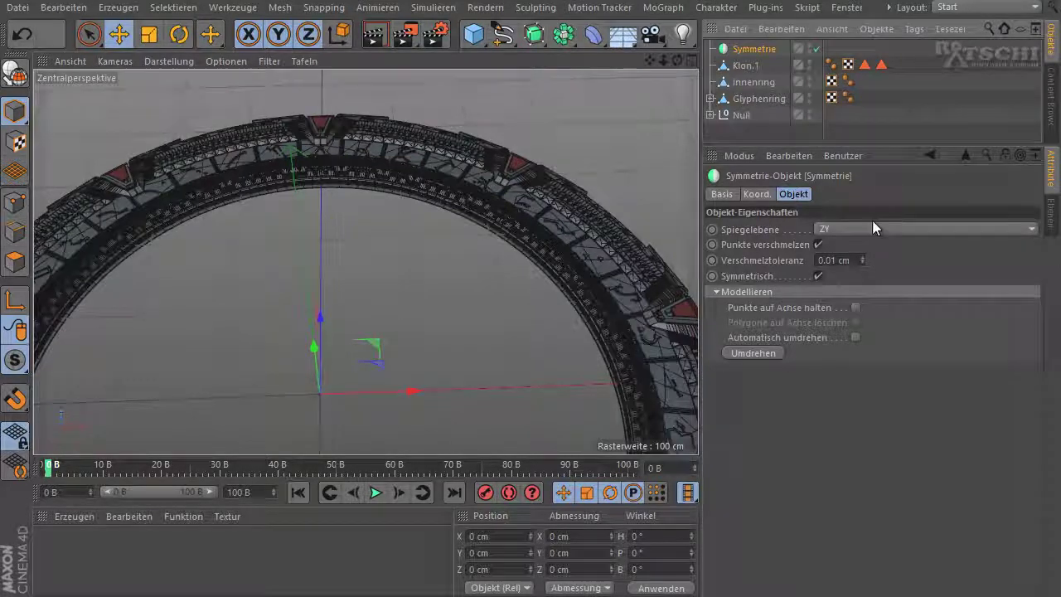
pyautogui.click(1030, 229)
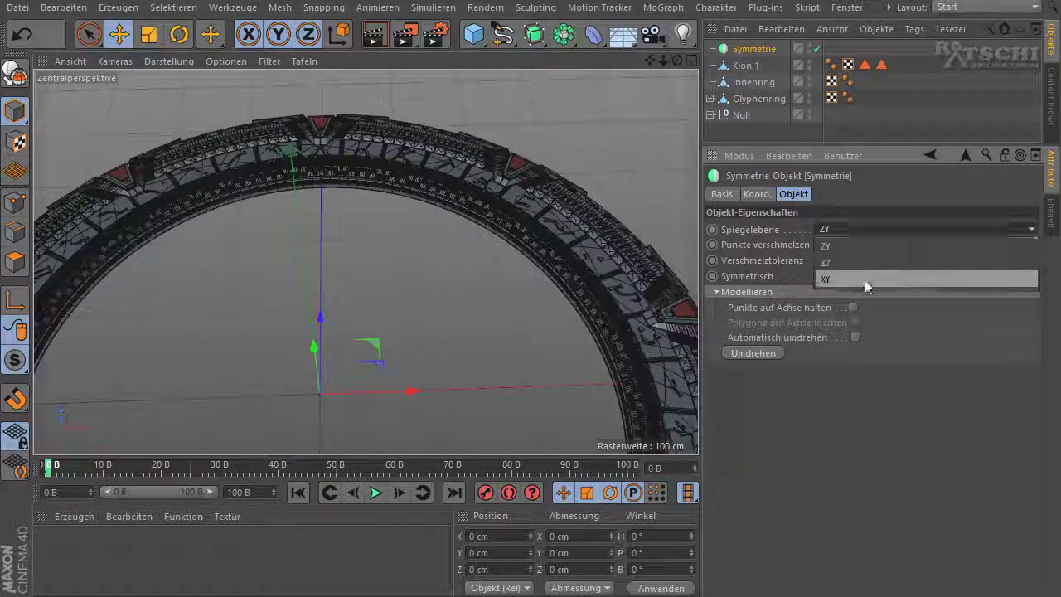
pyautogui.click(836, 279)
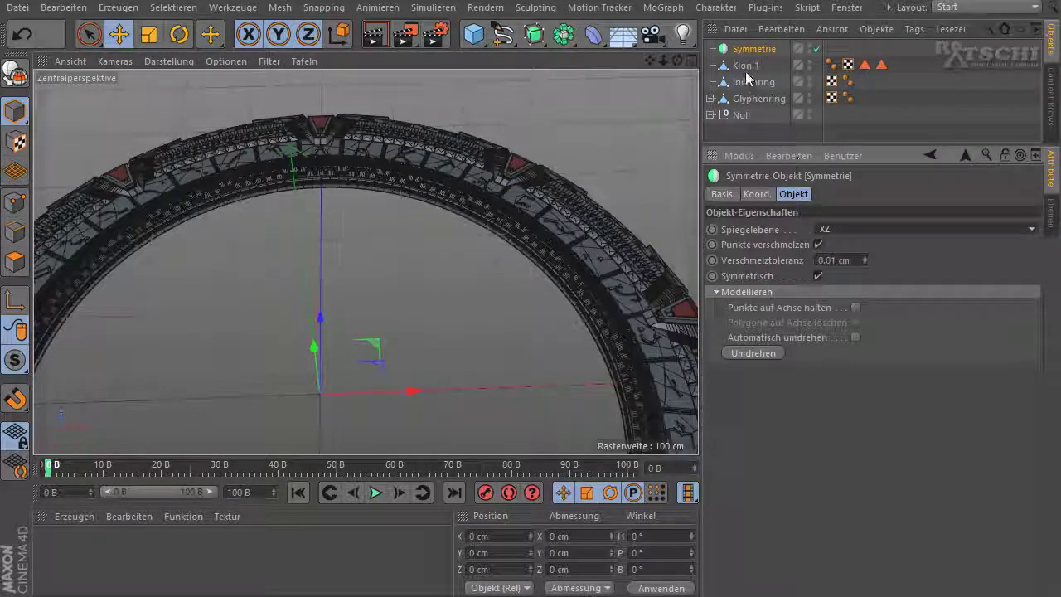
pyautogui.moveTo(746, 78); pyautogui.dragTo(746, 52)
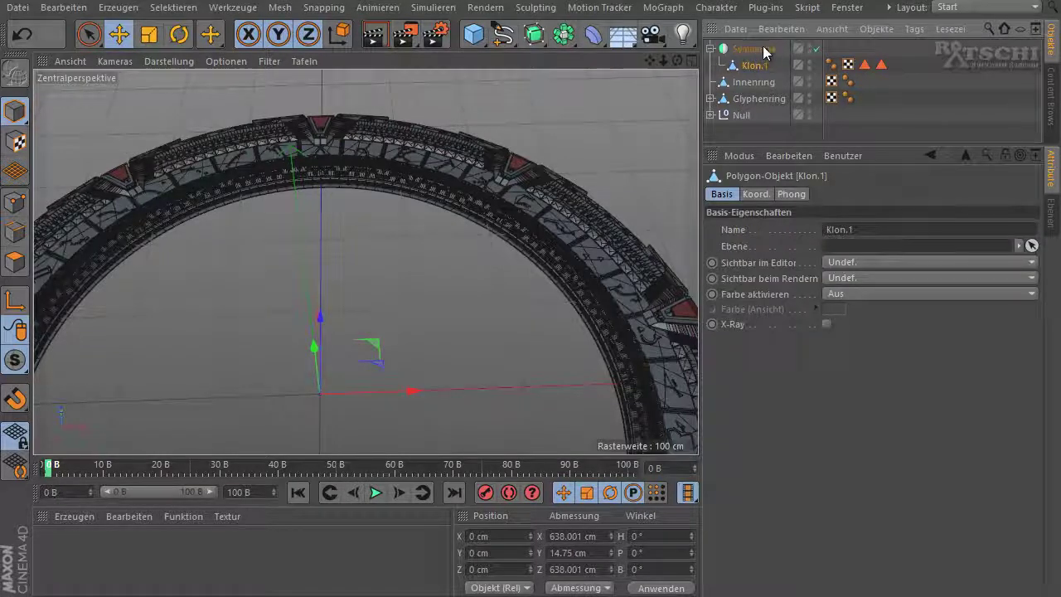
pyautogui.click(746, 49)
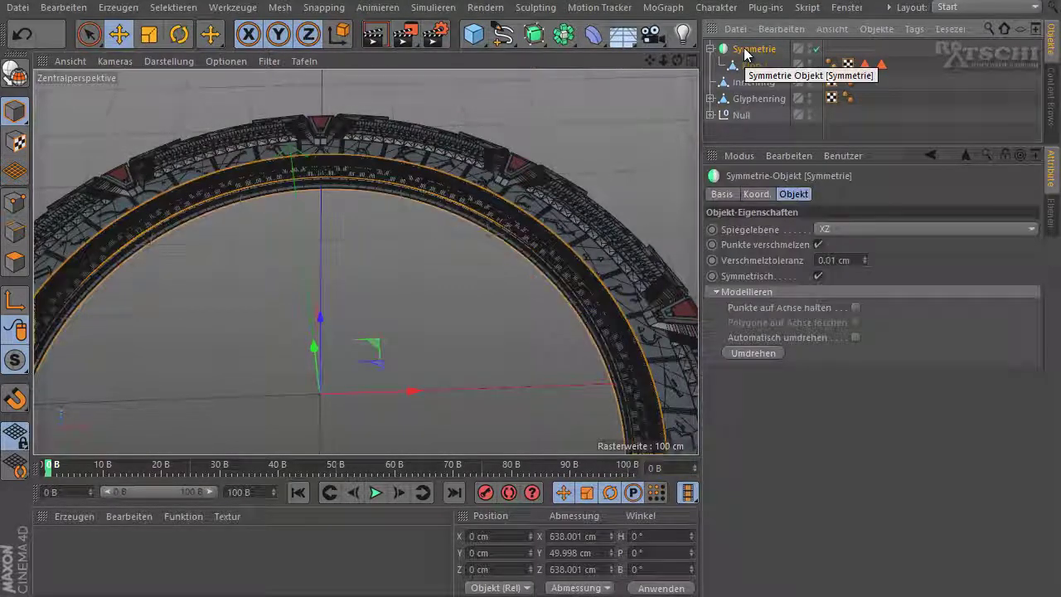
# Step: Orbit the viewport to check the mirrored ring from above and from a low angle
pyautogui.moveTo(680, 60); pyautogui.dragTo(530, 307)
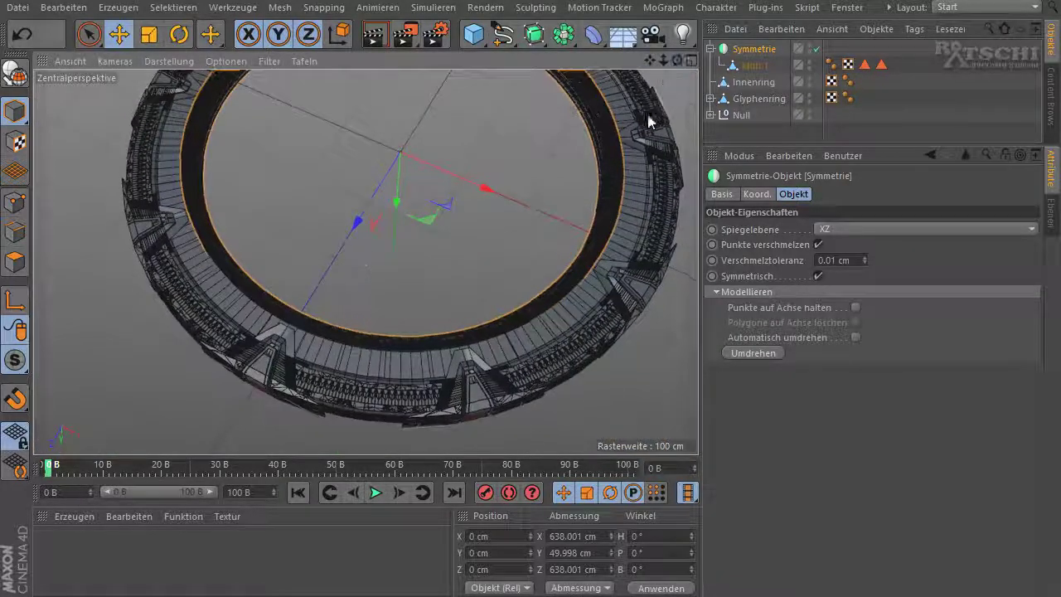
pyautogui.scroll(10, 578, 166)
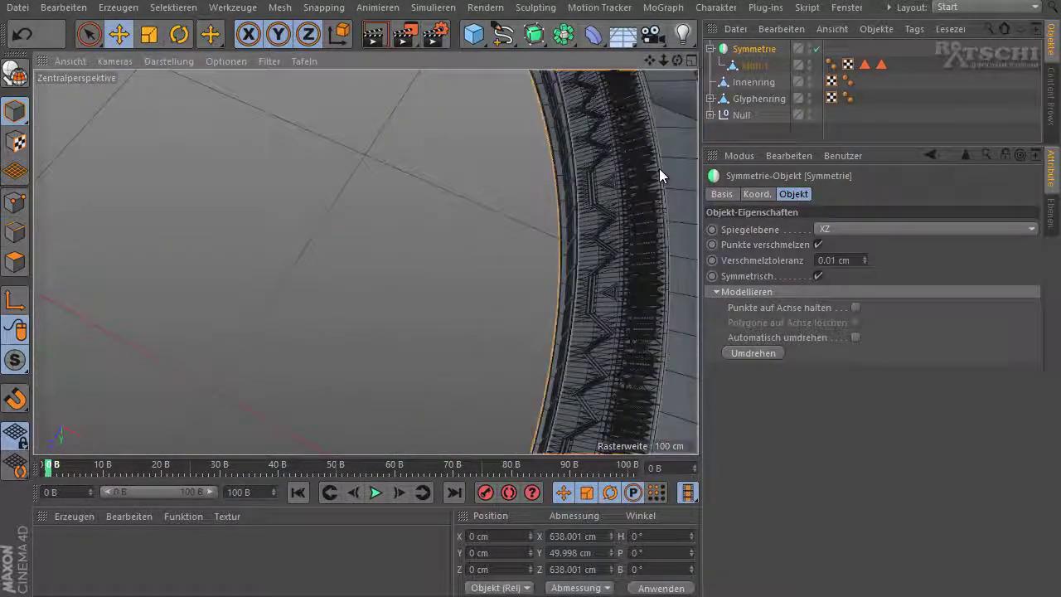
pyautogui.scroll(-10, 687, 176)
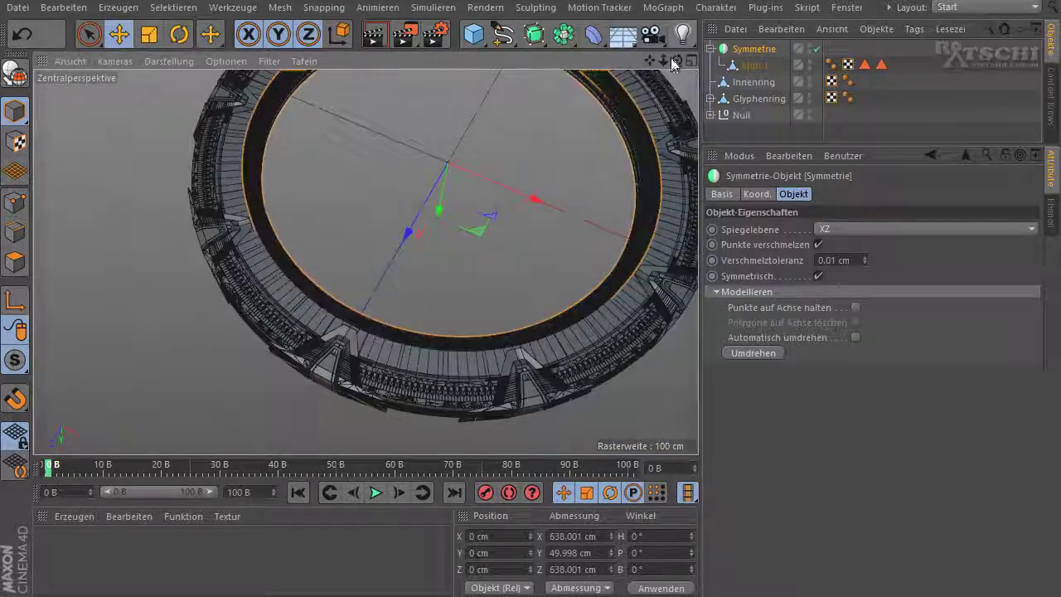
pyautogui.moveTo(677, 60)
pyautogui.mouseDown()
pyautogui.moveTo(532, 301)
pyautogui.moveTo(531, 286)
pyautogui.mouseUp()
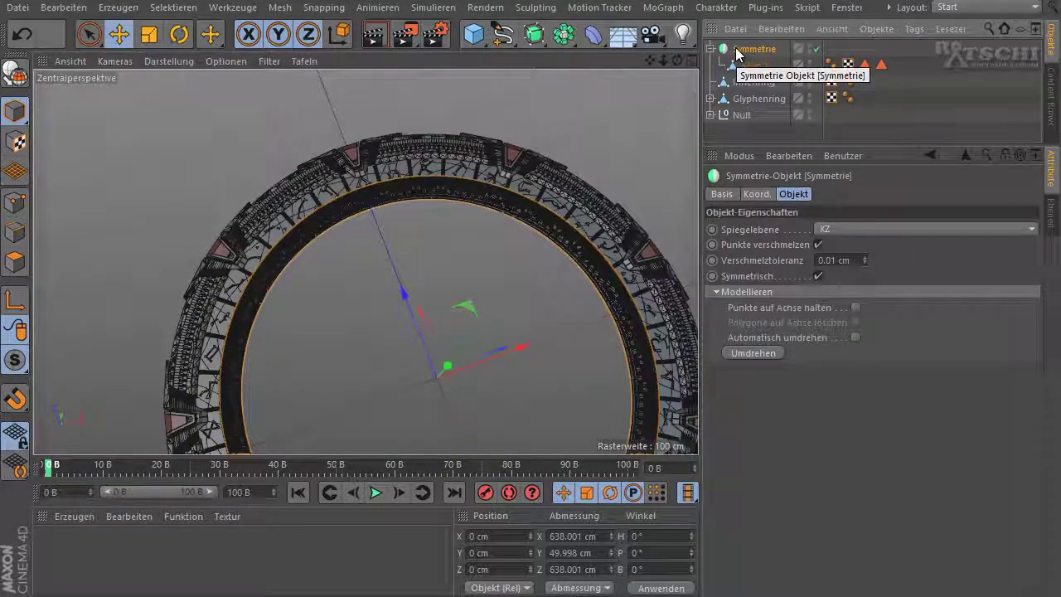
# Step: Make the Symmetrie object editable and merge it with its Klon.1 child into Symmetrie.1
pyautogui.press('c')
pyautogui.click(710, 48)
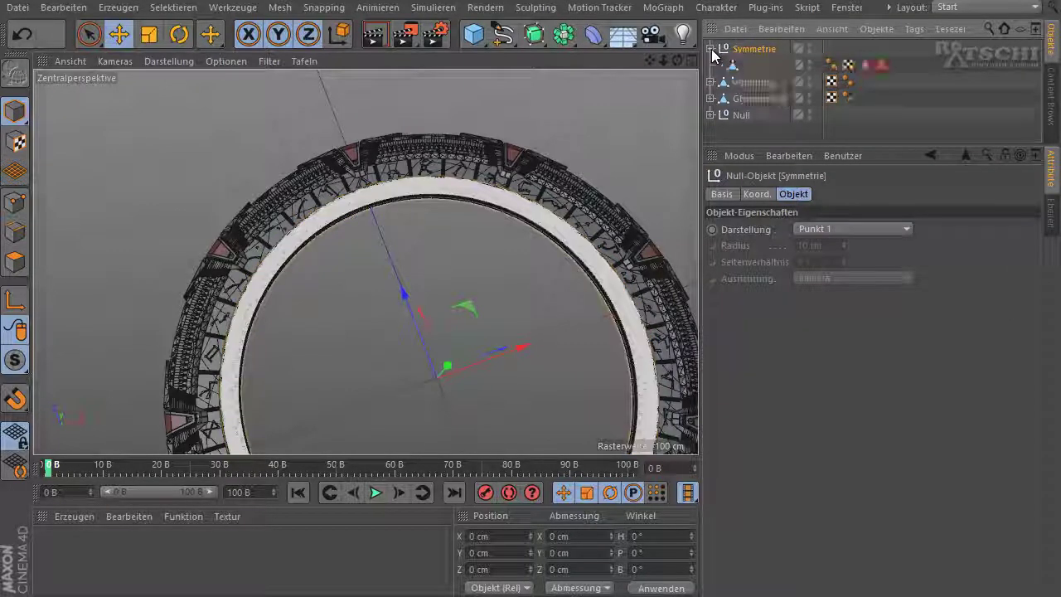
pyautogui.click(734, 52)
pyautogui.rightClick(733, 50)
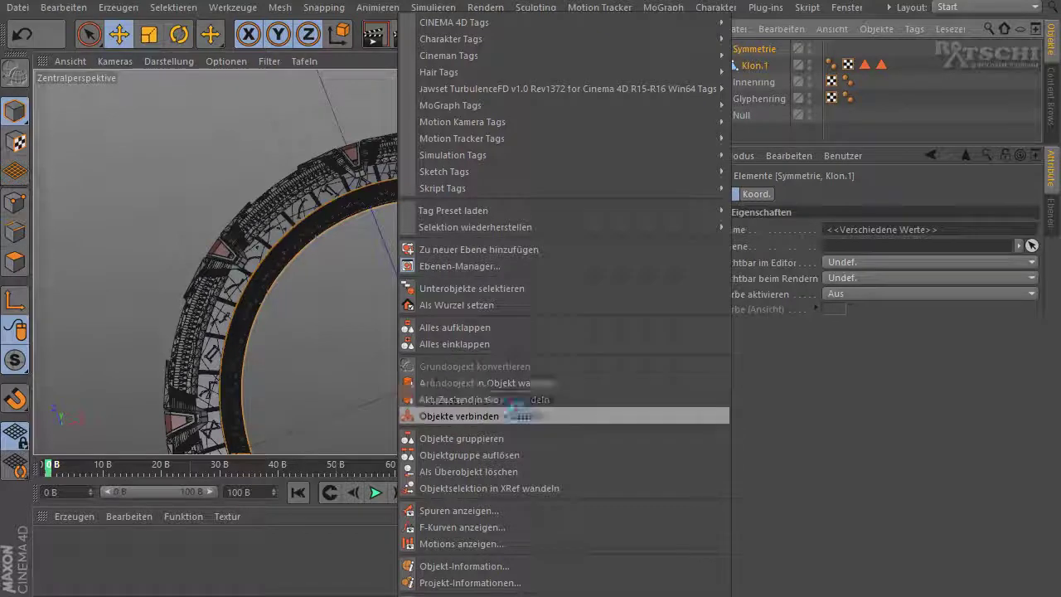
pyautogui.click(518, 400)
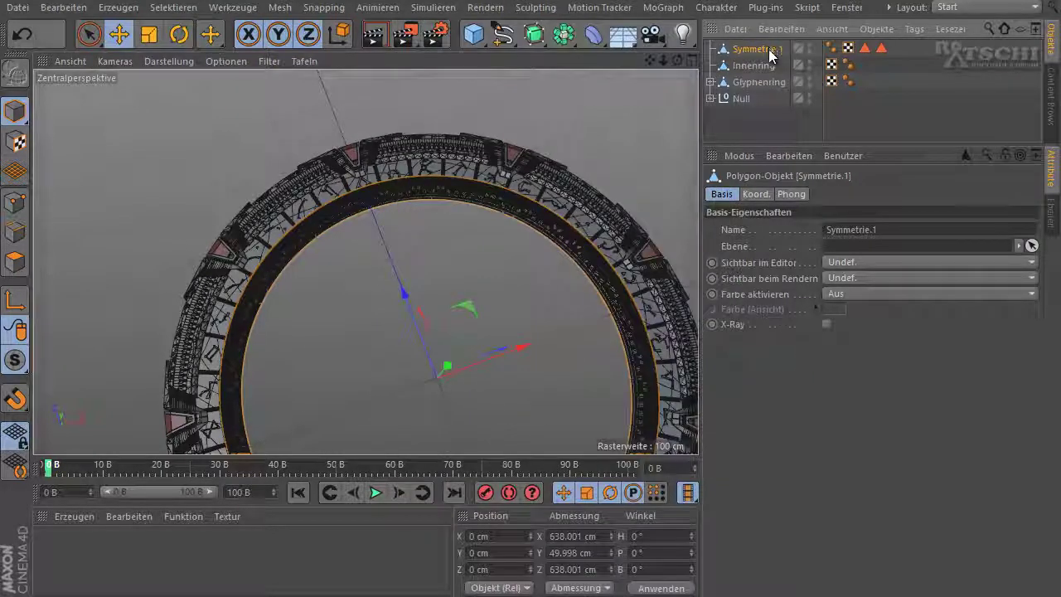
# Step: Join Symmetrie.1 with Innenring into one object, deleting originals, and rename it Innenring
pyautogui.moveTo(737, 49); pyautogui.dragTo(755, 66)
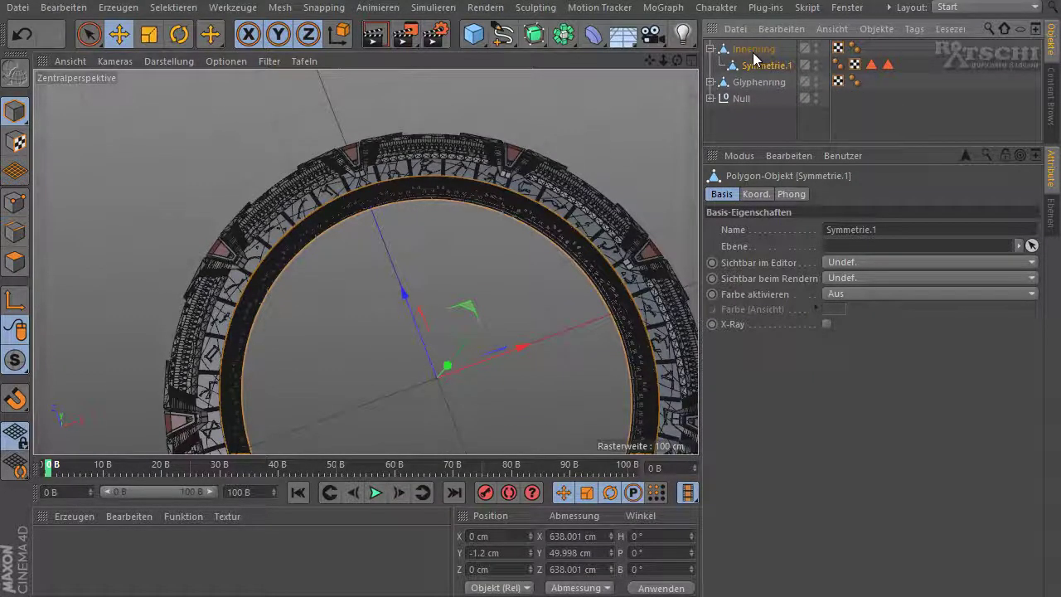
pyautogui.click(753, 50)
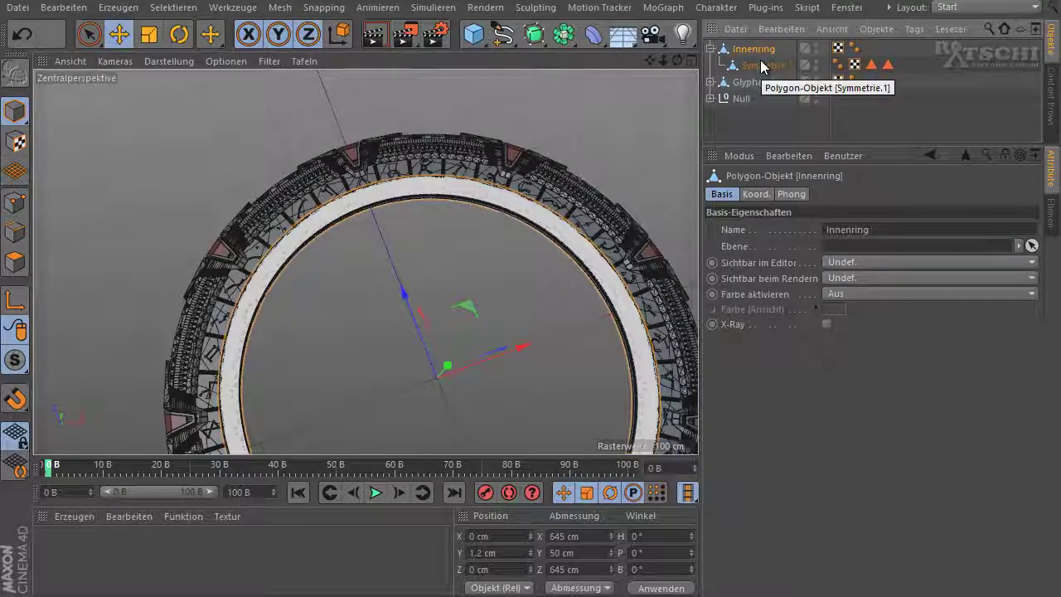
pyautogui.keyDown('ctrl'); pyautogui.click(760, 60); pyautogui.keyUp('ctrl')
pyautogui.rightClick(760, 60)
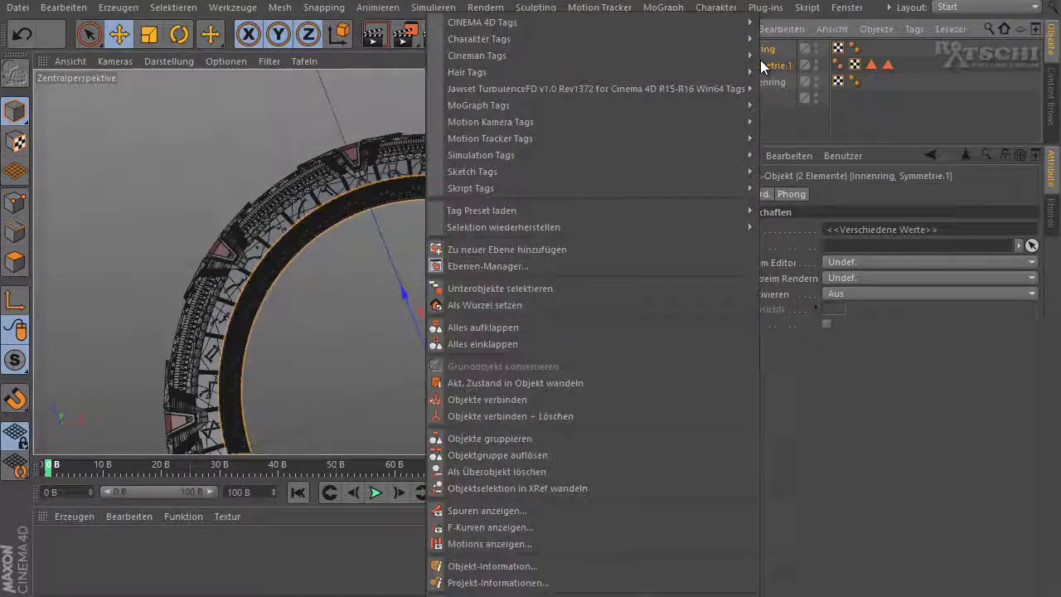
pyautogui.click(568, 416)
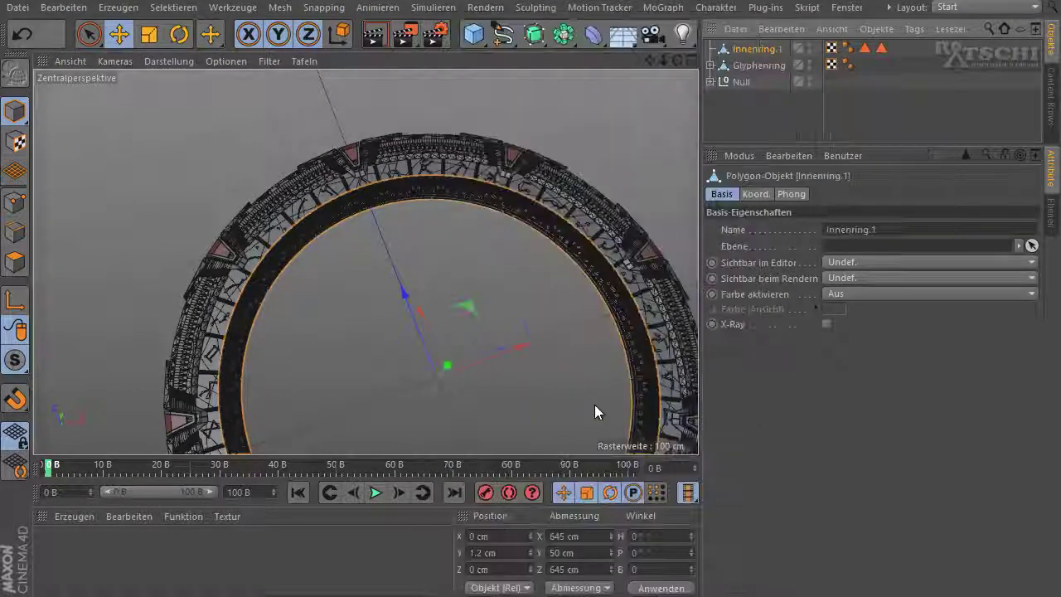
pyautogui.doubleClick(761, 50)
pyautogui.press('Return')
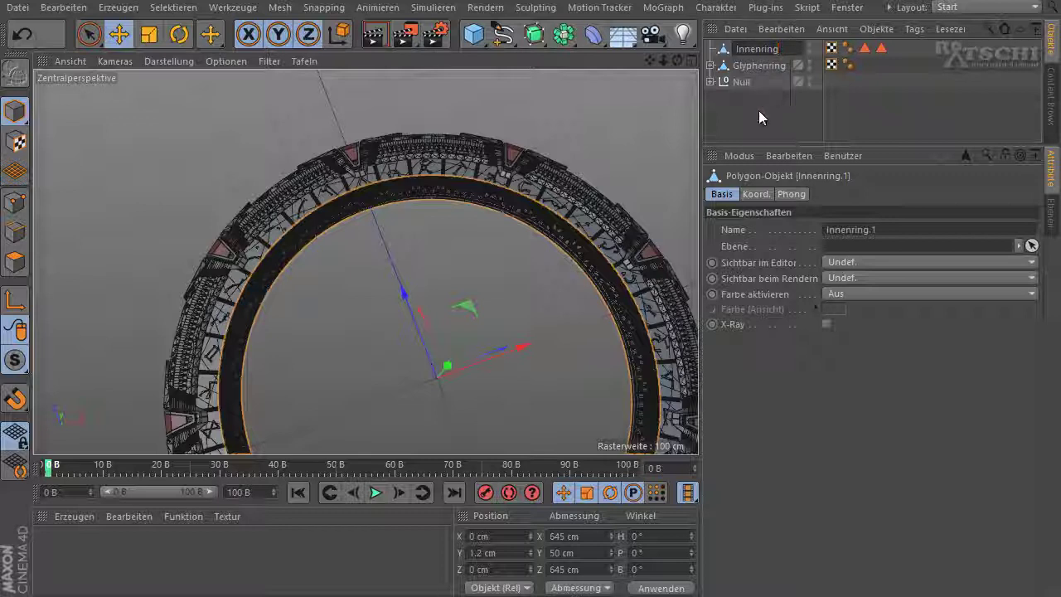
pyautogui.press('Return')
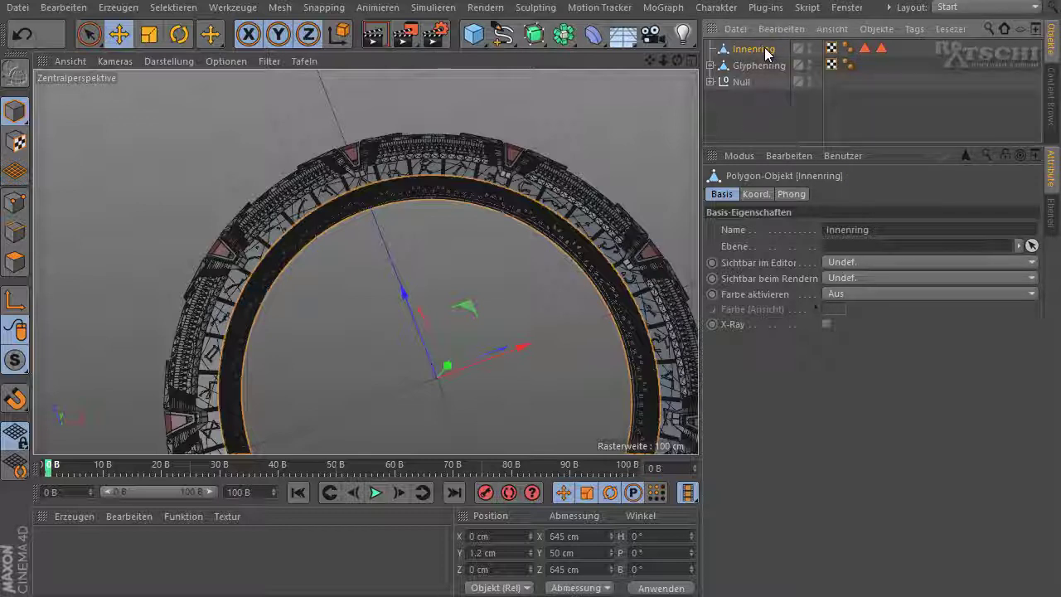
# Step: Move Chevron, Lampe and Außenring out of the Null group to the top level
pyautogui.click(749, 66)
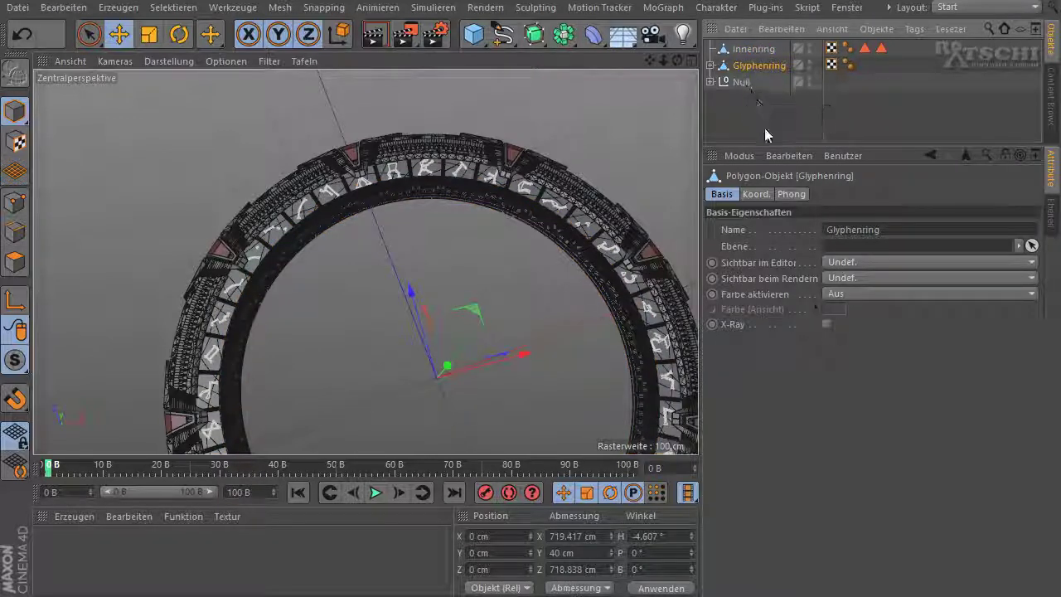
pyautogui.moveTo(759, 142); pyautogui.dragTo(759, 407)
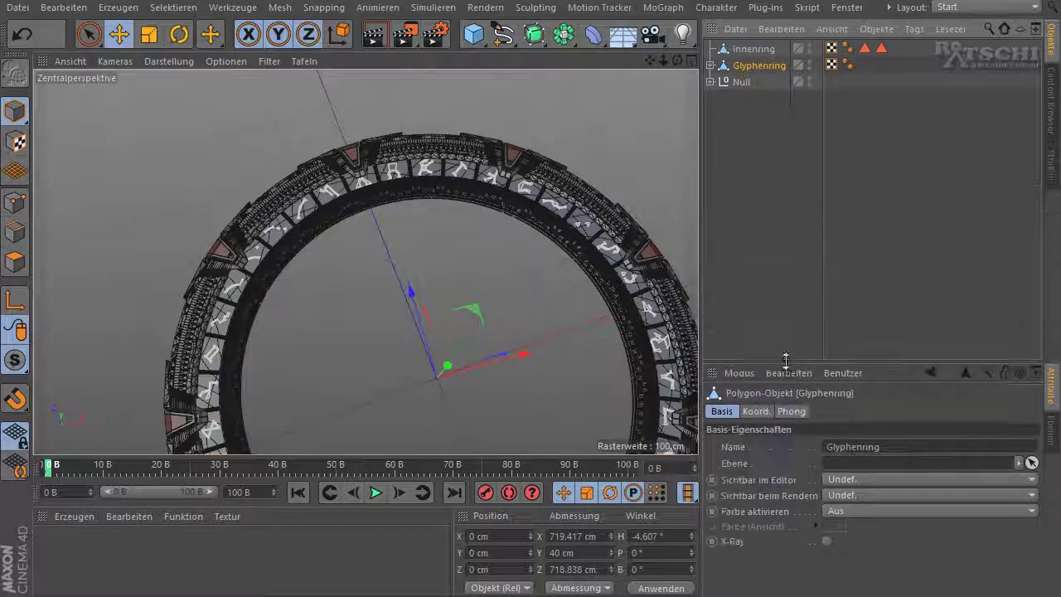
pyautogui.click(710, 81)
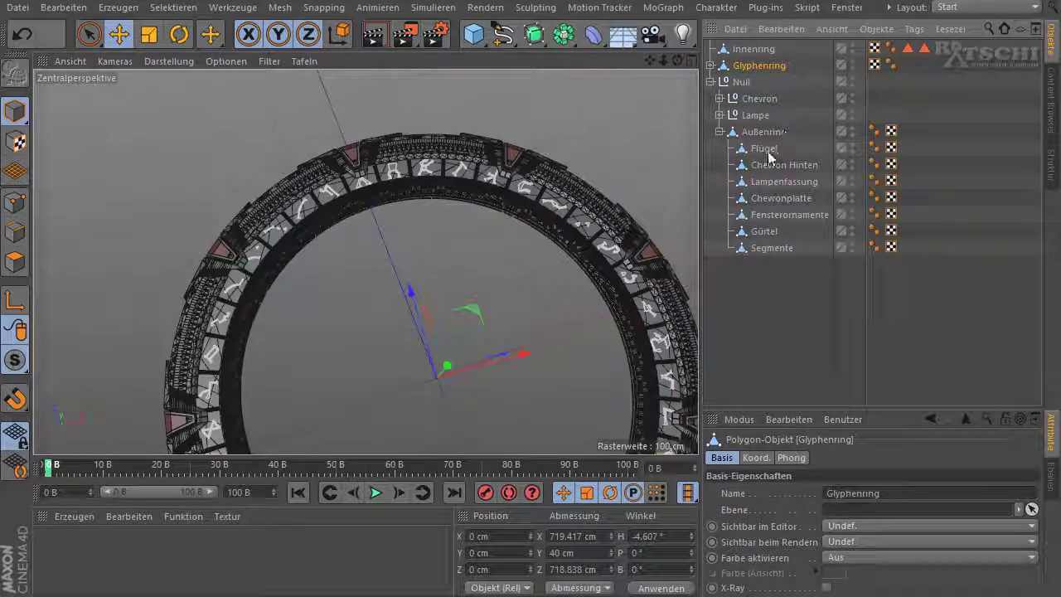
pyautogui.click(718, 131)
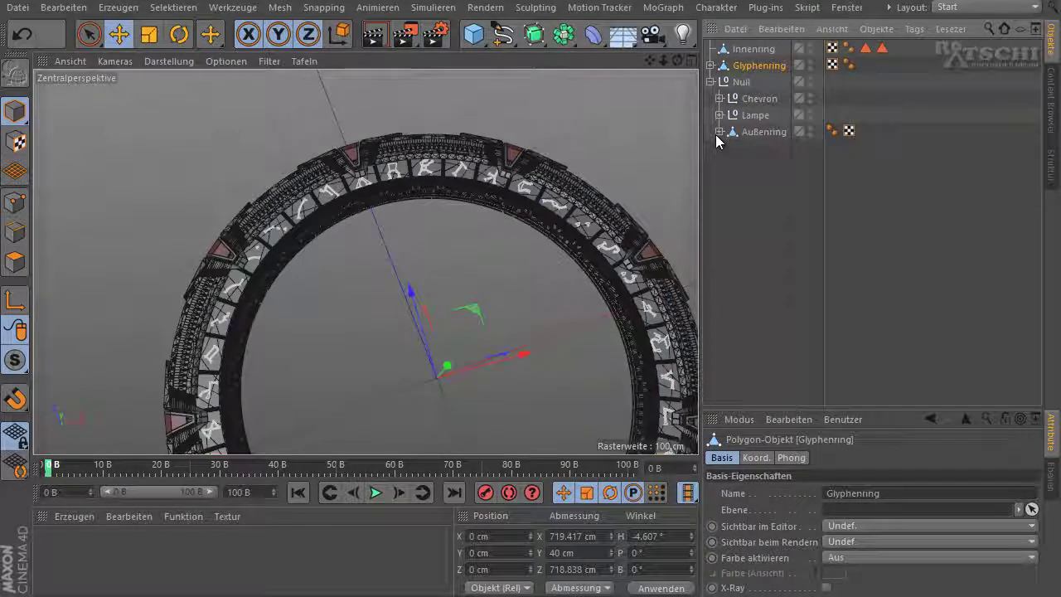
pyautogui.keyDown('shift'); pyautogui.click(752, 101); pyautogui.keyUp('shift')
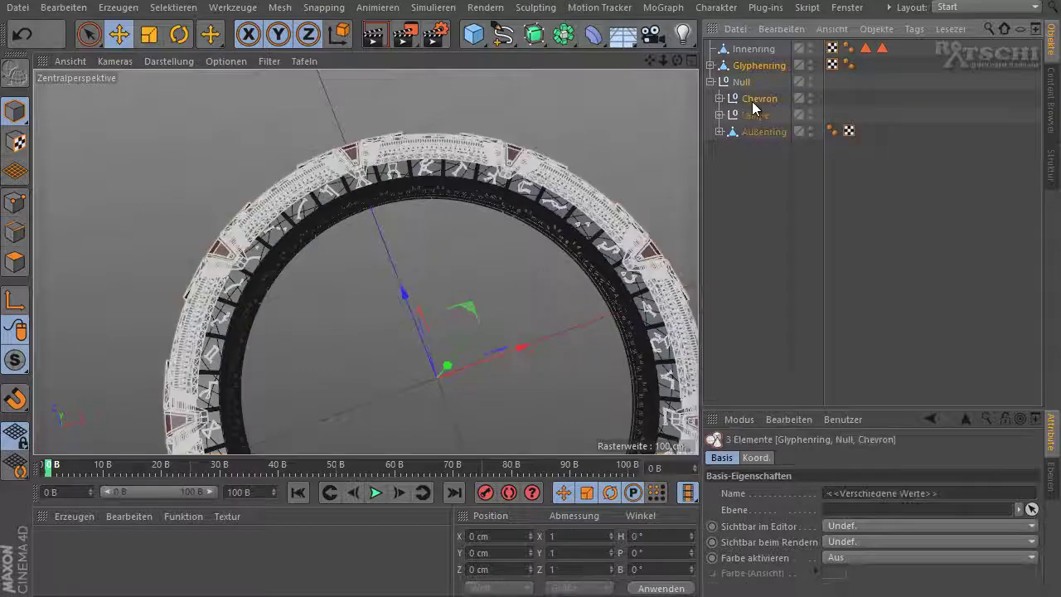
pyautogui.click(752, 100)
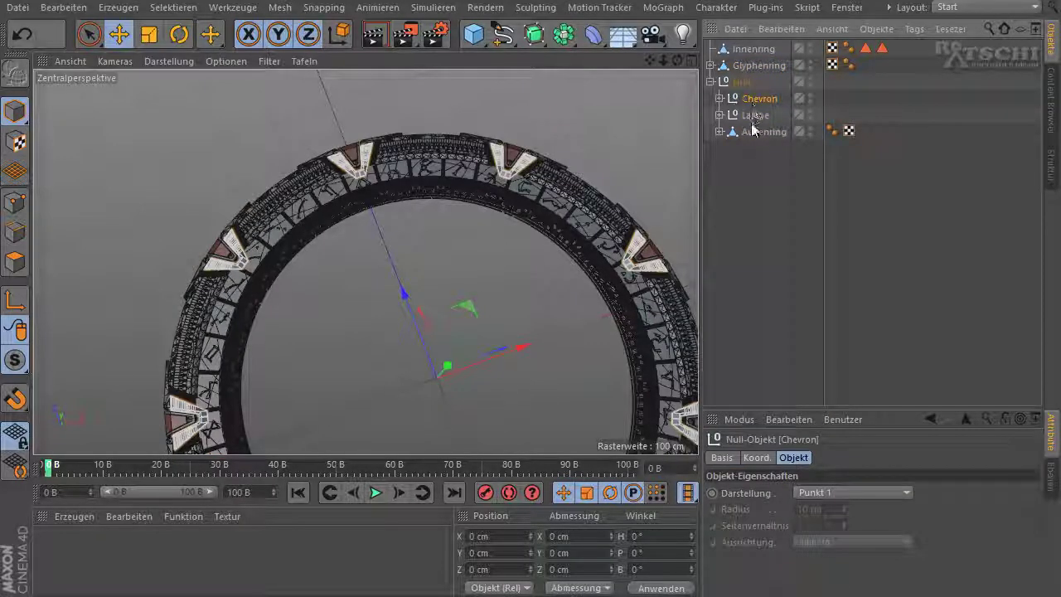
pyautogui.keyDown('shift'); pyautogui.click(756, 137); pyautogui.keyUp('shift')
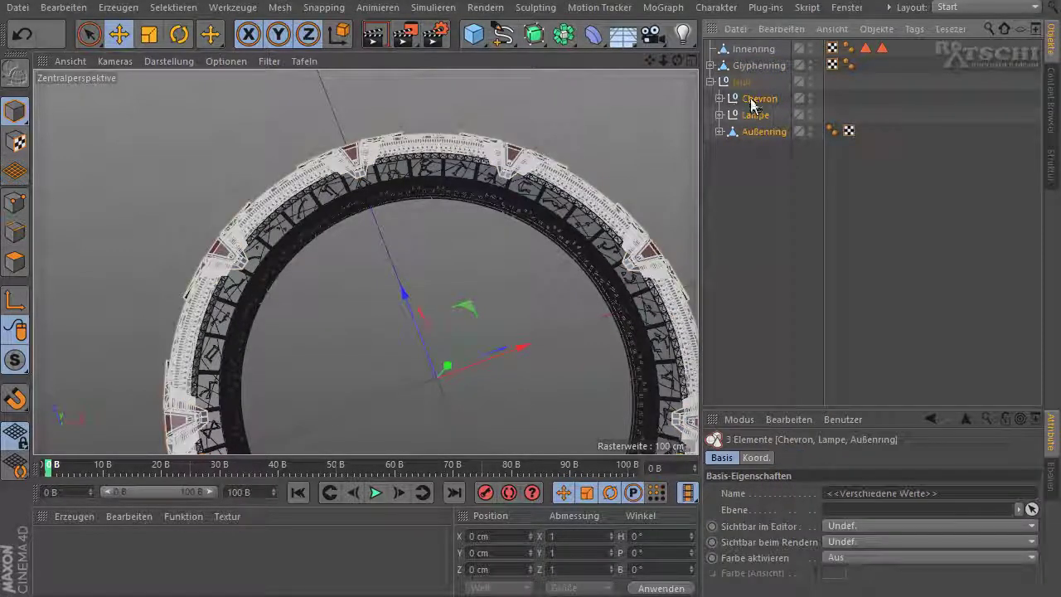
pyautogui.moveTo(750, 122); pyautogui.dragTo(752, 157)
# Step: Delete the emptied Null object and expand Außenring to show its parts
pyautogui.click(743, 84)
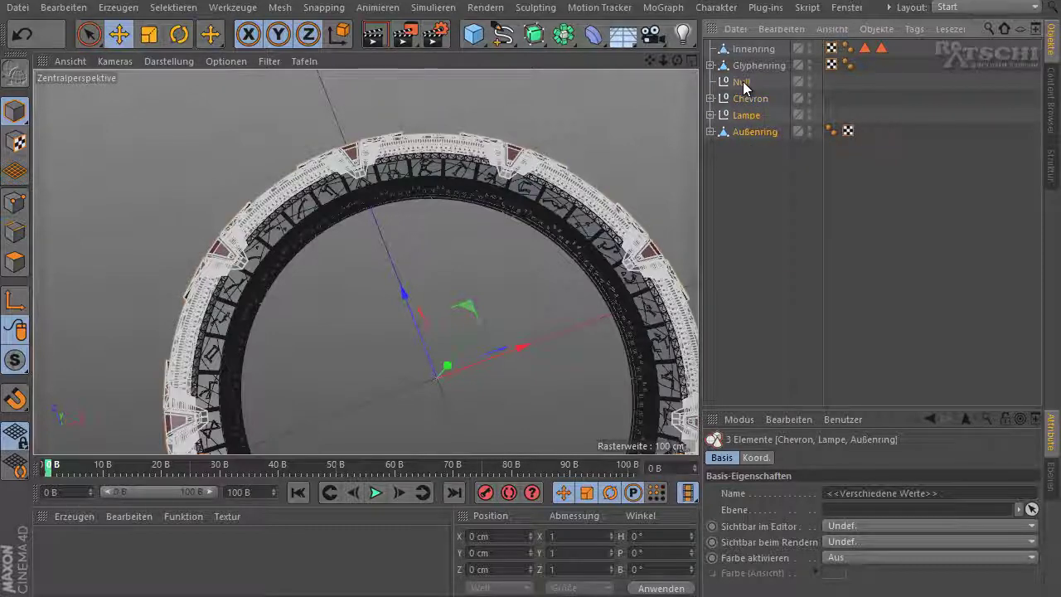
pyautogui.press('Delete')
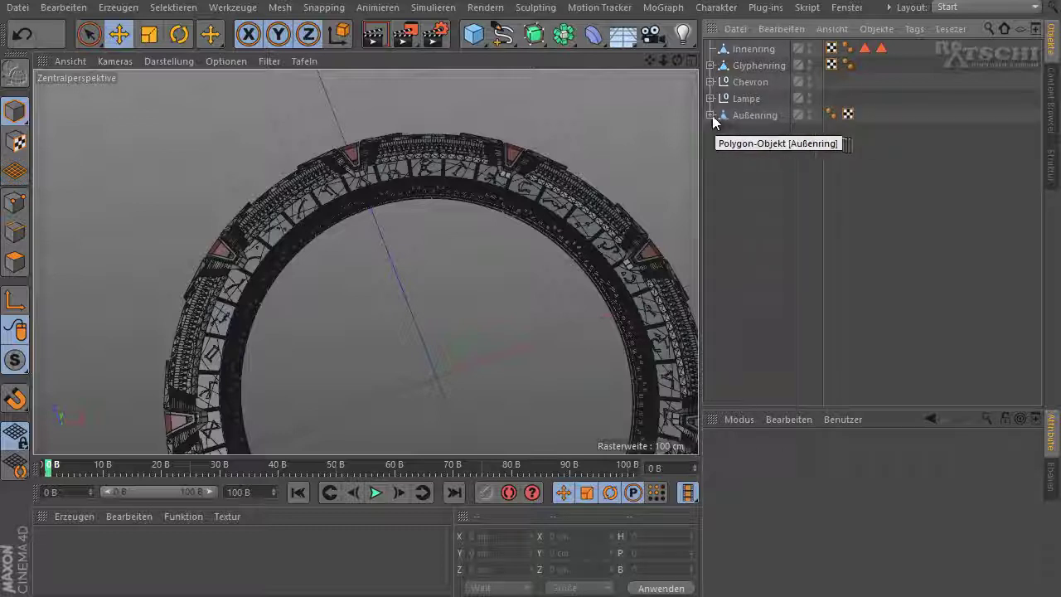
pyautogui.click(710, 115)
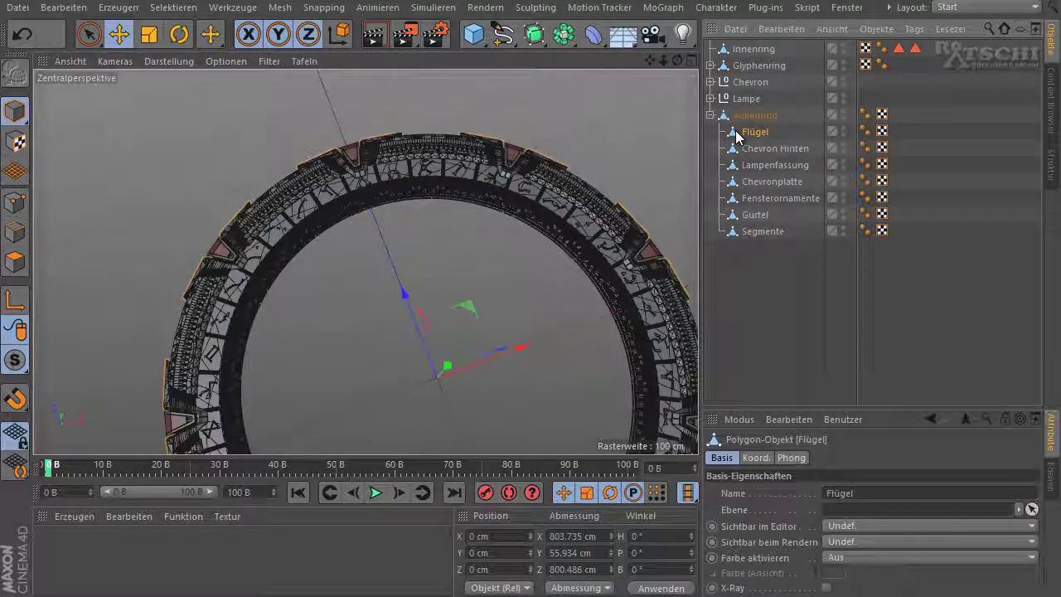
pyautogui.click(767, 148)
pyautogui.click(753, 166)
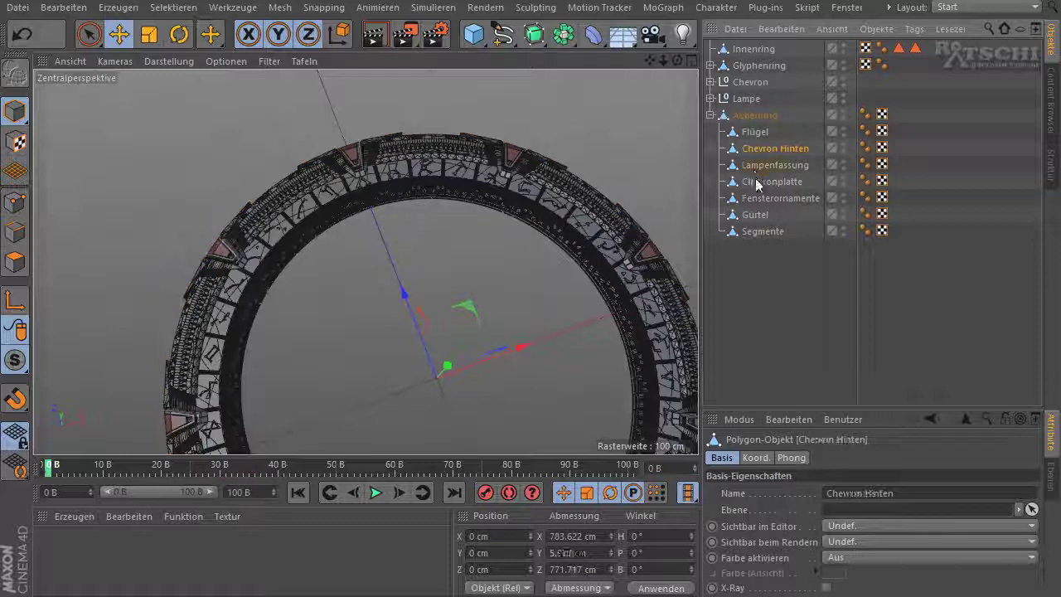
pyautogui.click(755, 181)
pyautogui.click(751, 198)
pyautogui.click(750, 215)
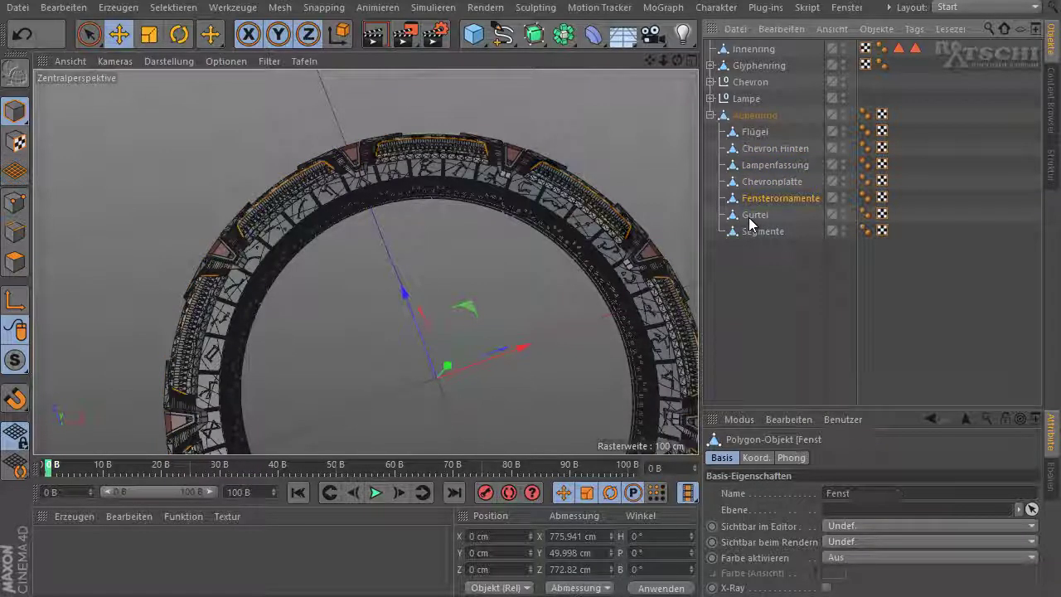
pyautogui.click(751, 232)
pyautogui.click(711, 115)
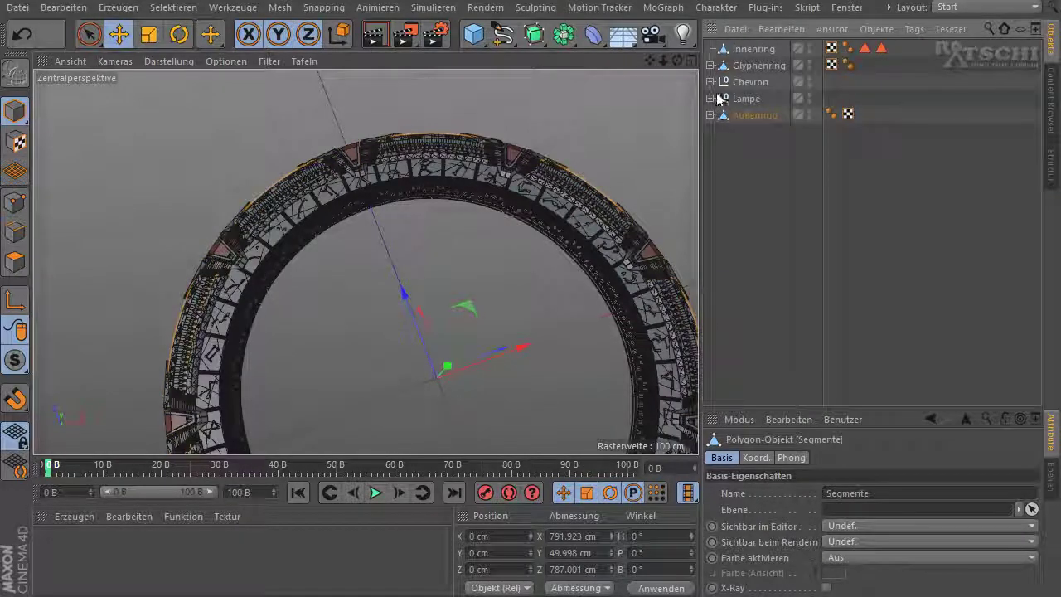
pyautogui.click(711, 82)
pyautogui.click(760, 100)
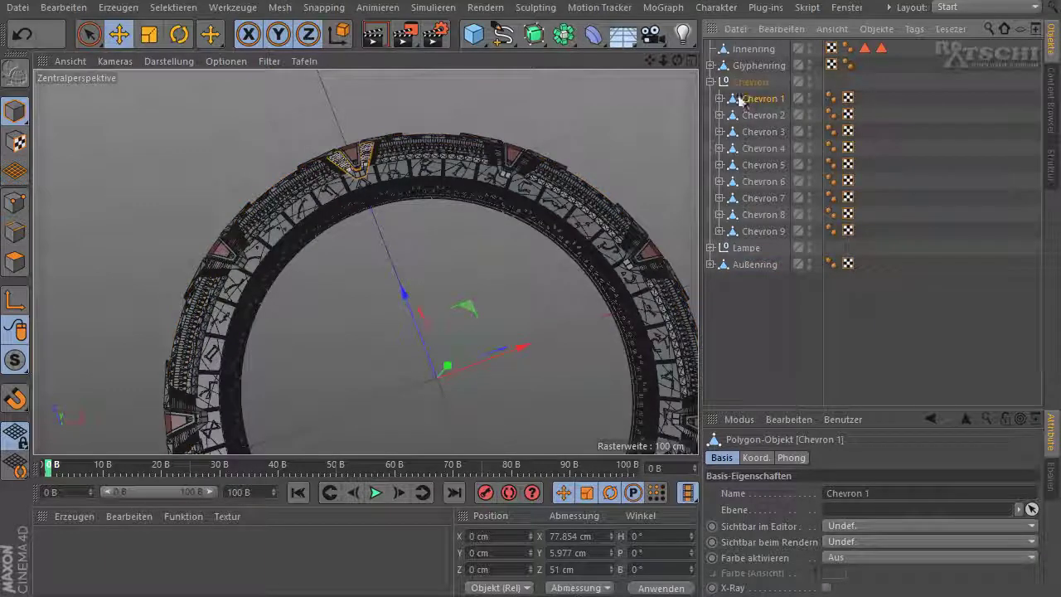
pyautogui.click(719, 99)
pyautogui.click(755, 118)
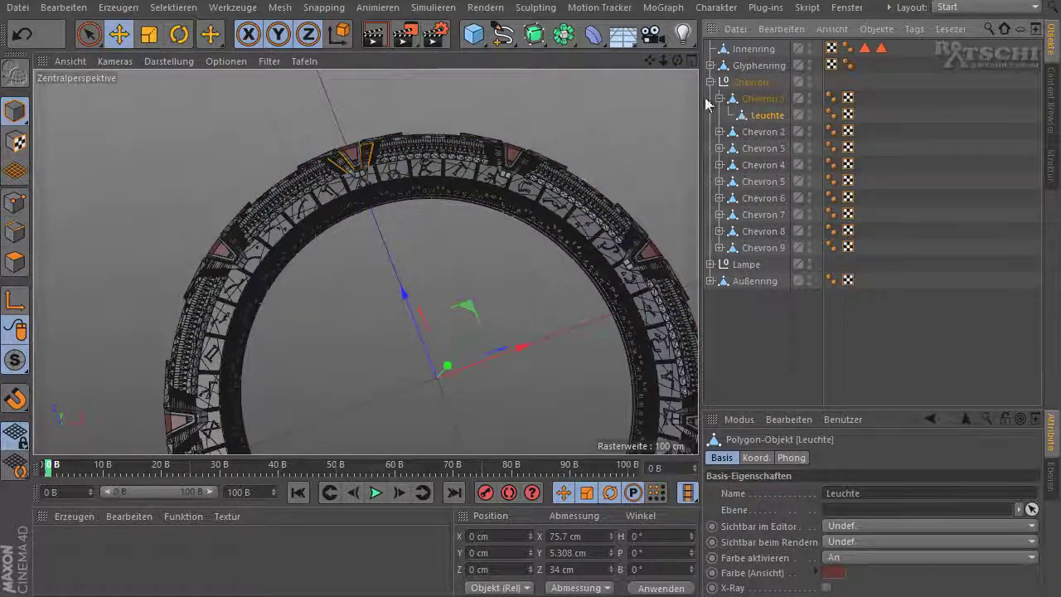
pyautogui.click(719, 99)
pyautogui.click(710, 81)
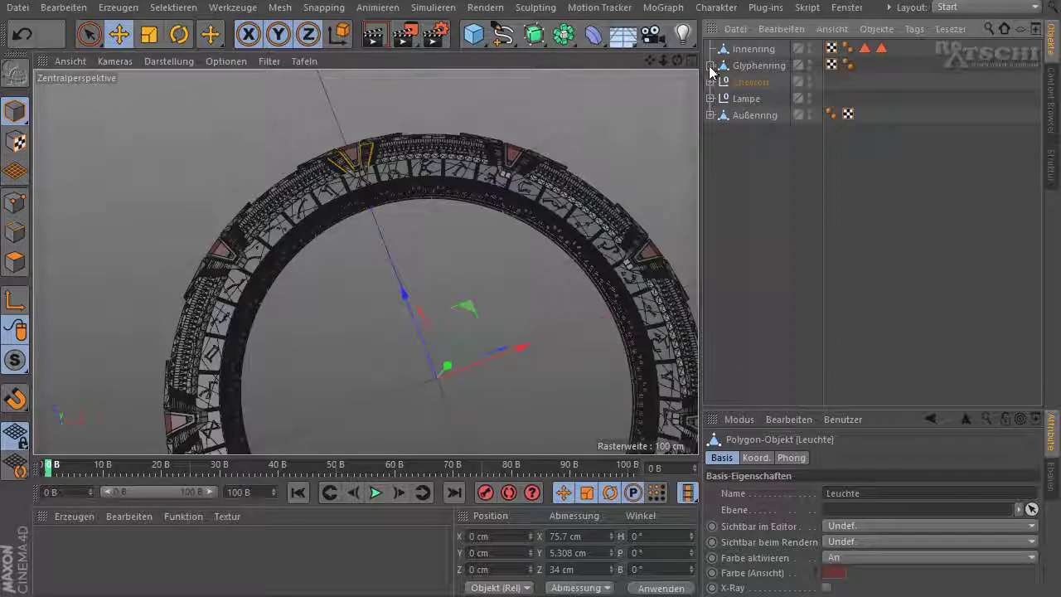
pyautogui.click(710, 99)
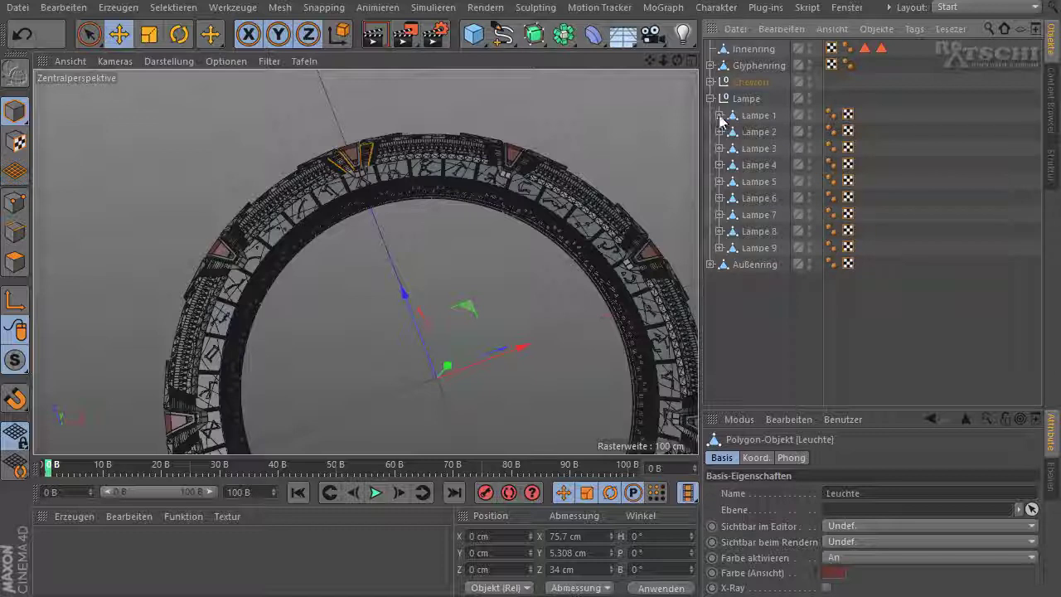
pyautogui.click(719, 116)
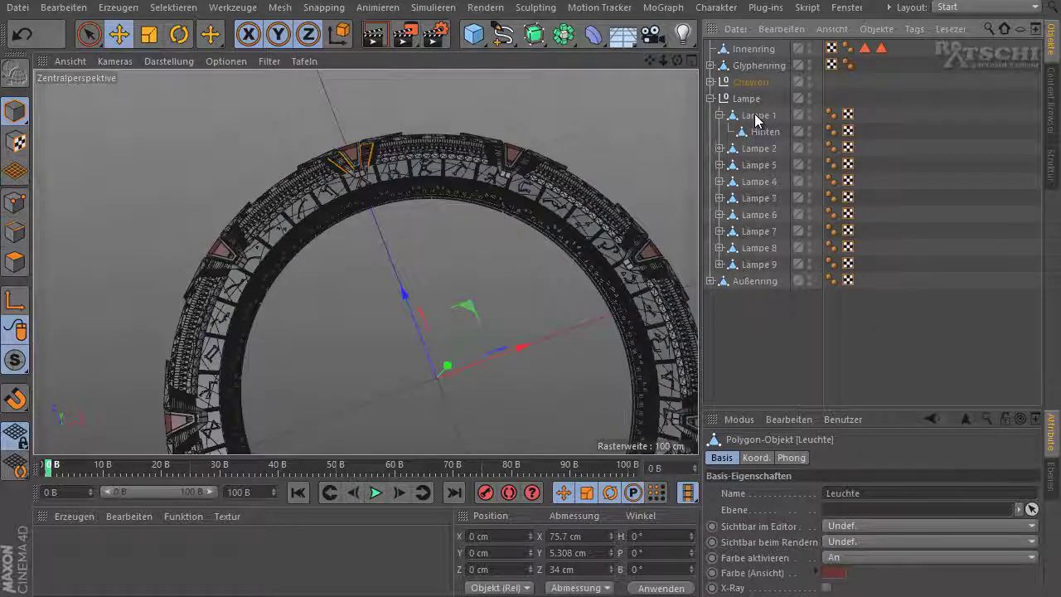
pyautogui.click(755, 116)
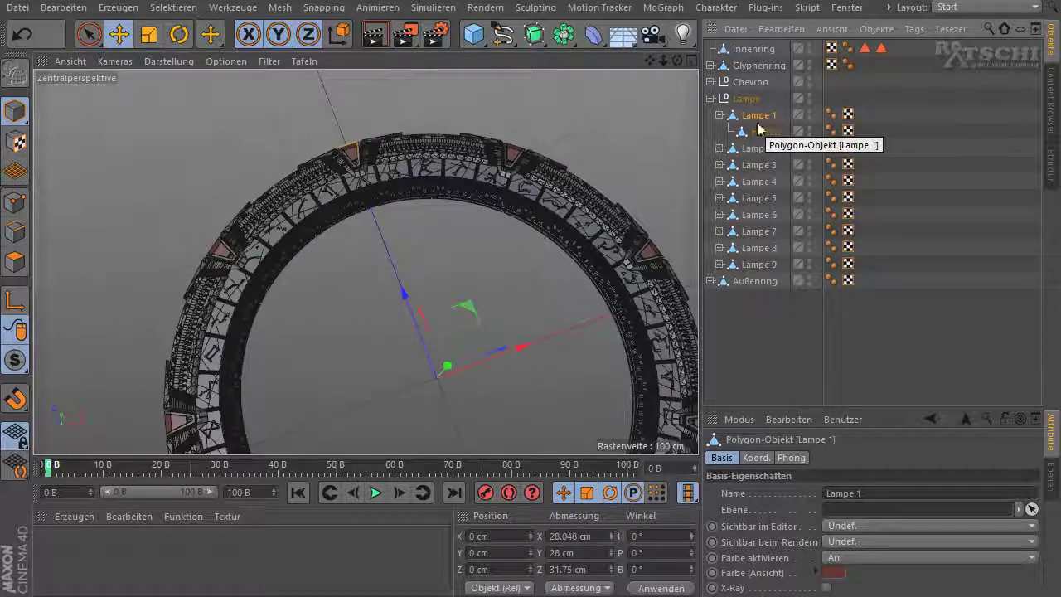
pyautogui.moveTo(676, 60)
pyautogui.mouseDown()
pyautogui.moveTo(532, 305)
pyautogui.moveTo(531, 294)
pyautogui.mouseUp()
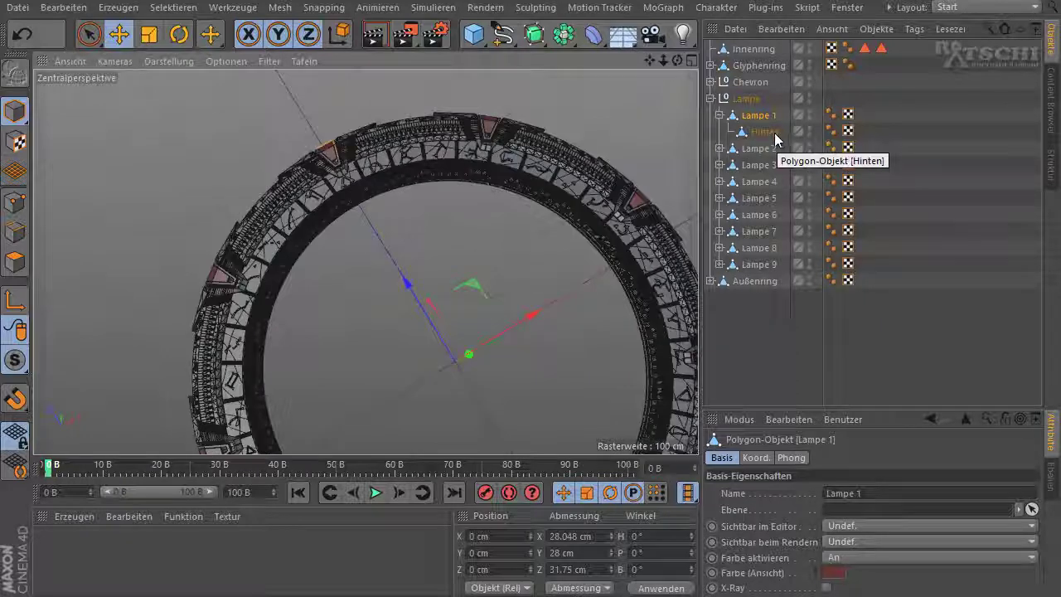
pyautogui.click(710, 99)
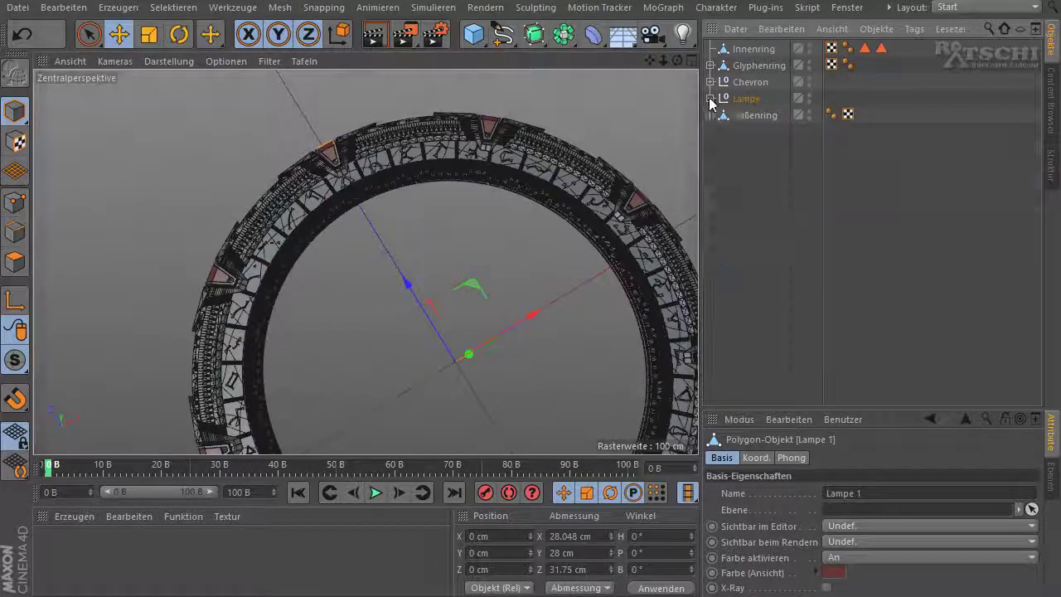
pyautogui.click(744, 165)
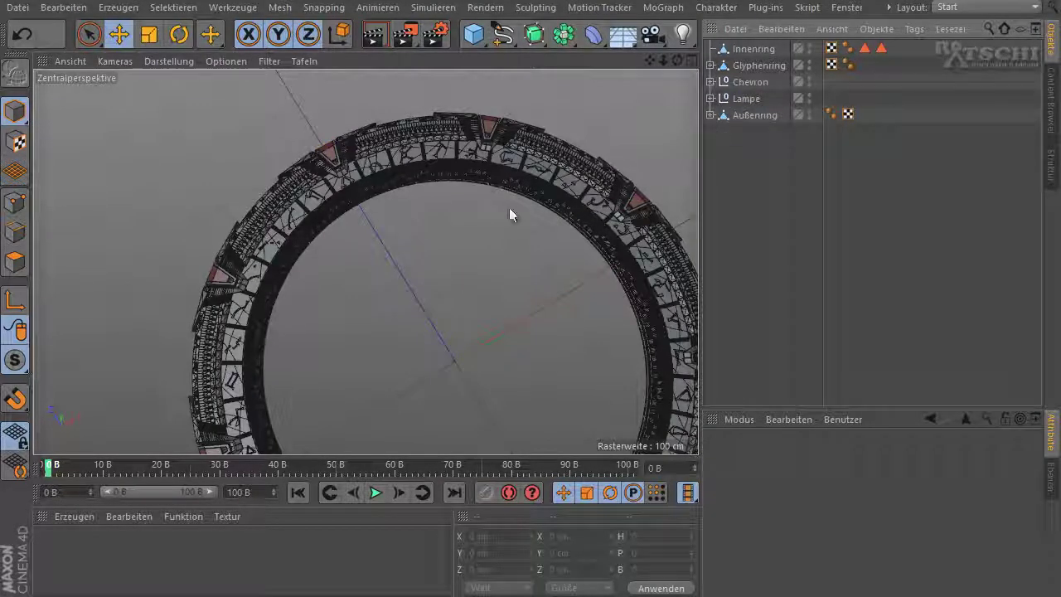
# Step: Zoom in and orbit the viewport onto the ring section around the chevron
pyautogui.scroll(3, 424, 211)
pyautogui.scroll(3, 425, 211)
pyautogui.moveTo(648, 55); pyautogui.dragTo(533, 190)
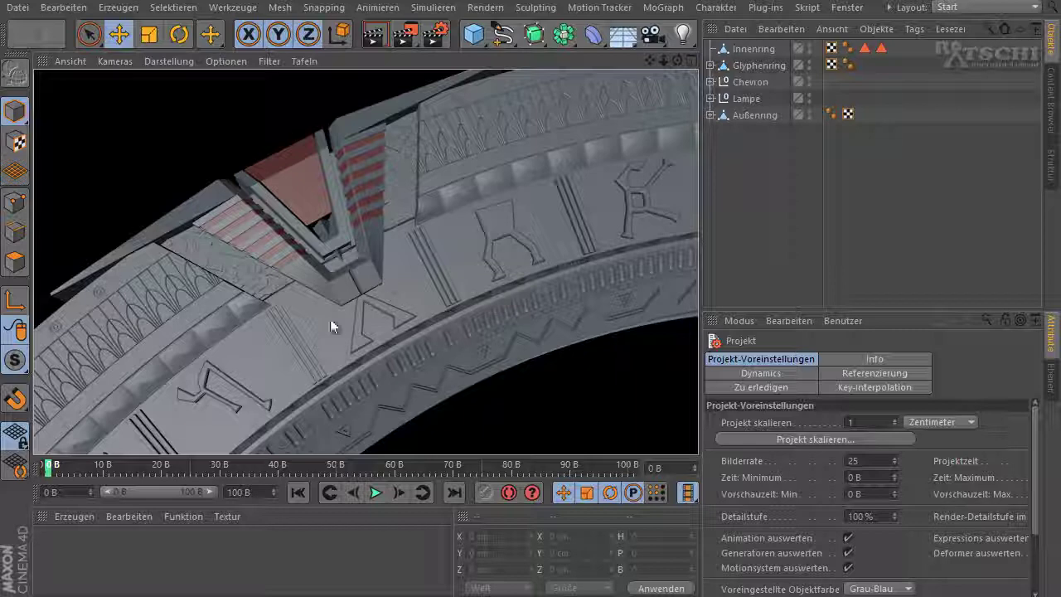
# Step: Clear the viewport render and close the reference ring image in Photo Viewer
pyautogui.click(737, 216)
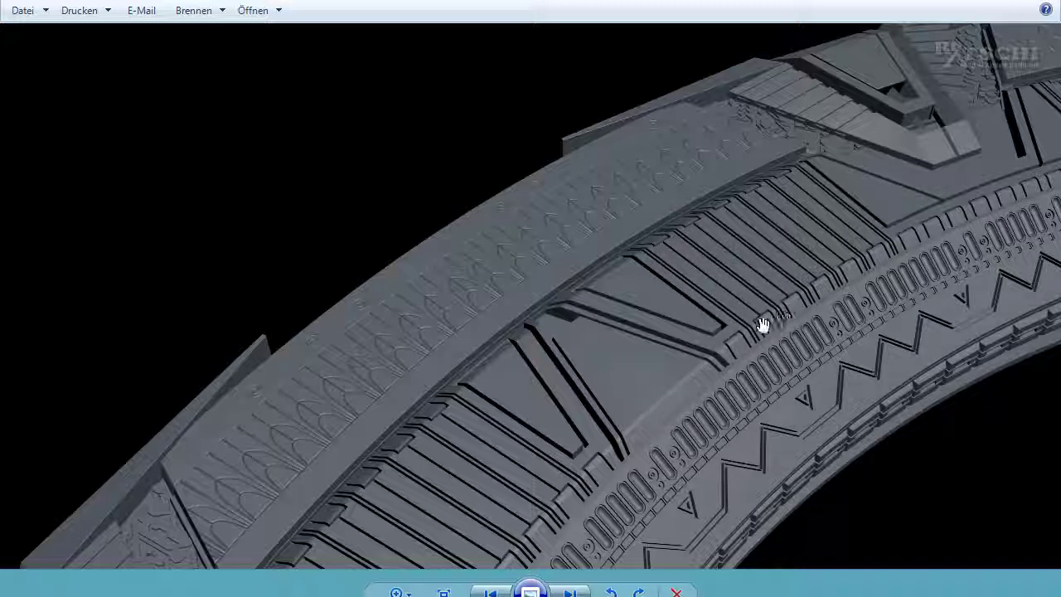
pyautogui.click(984, 2)
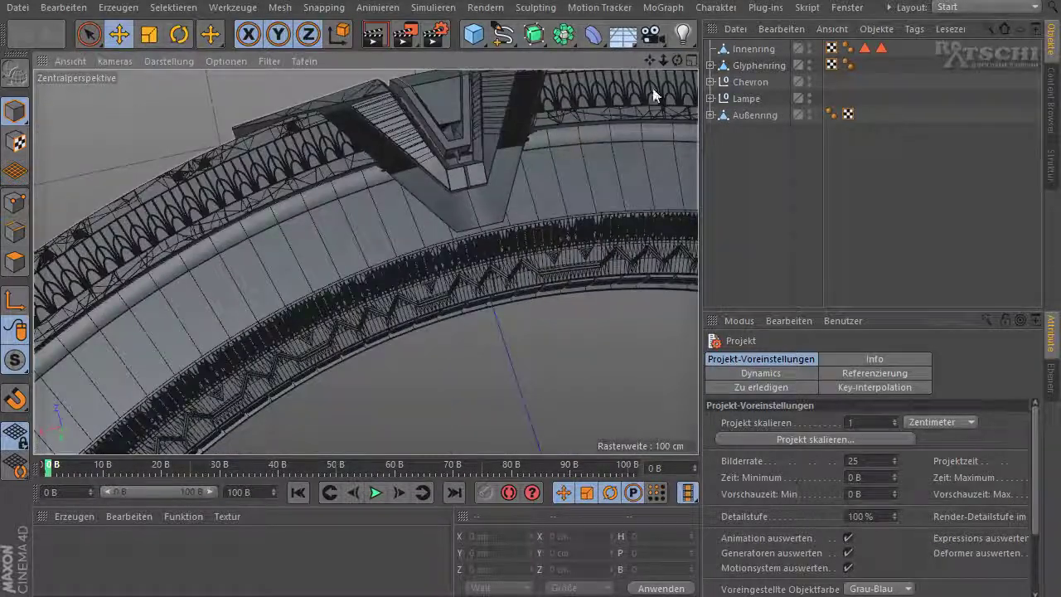
# Step: Orbit around the chevron and convert the Boole result into the polygon object Boole.1
pyautogui.moveTo(645, 60); pyautogui.dragTo(440, 282)
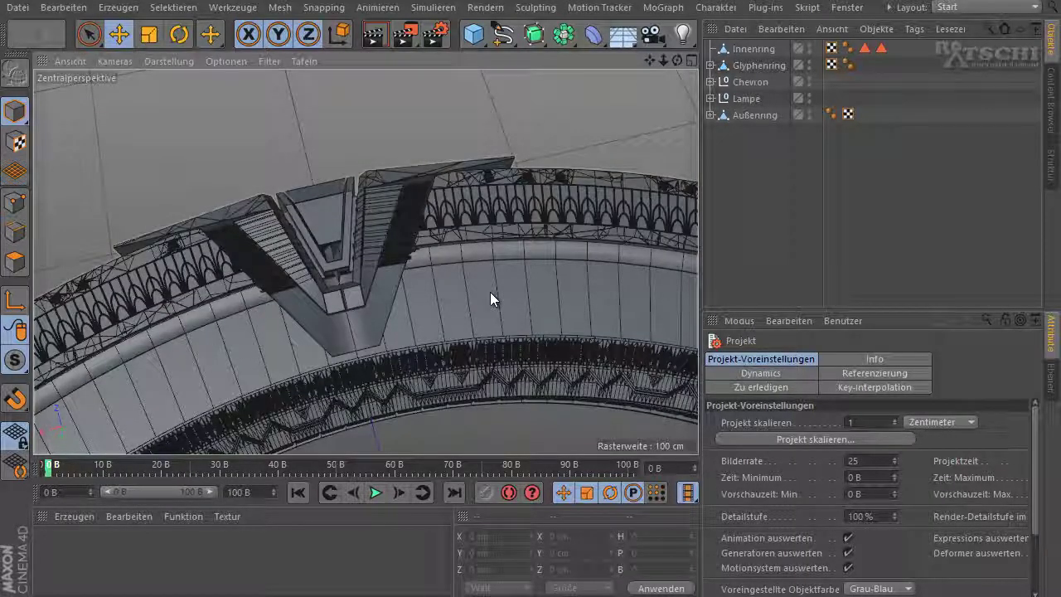
pyautogui.moveTo(651, 60); pyautogui.dragTo(530, 296)
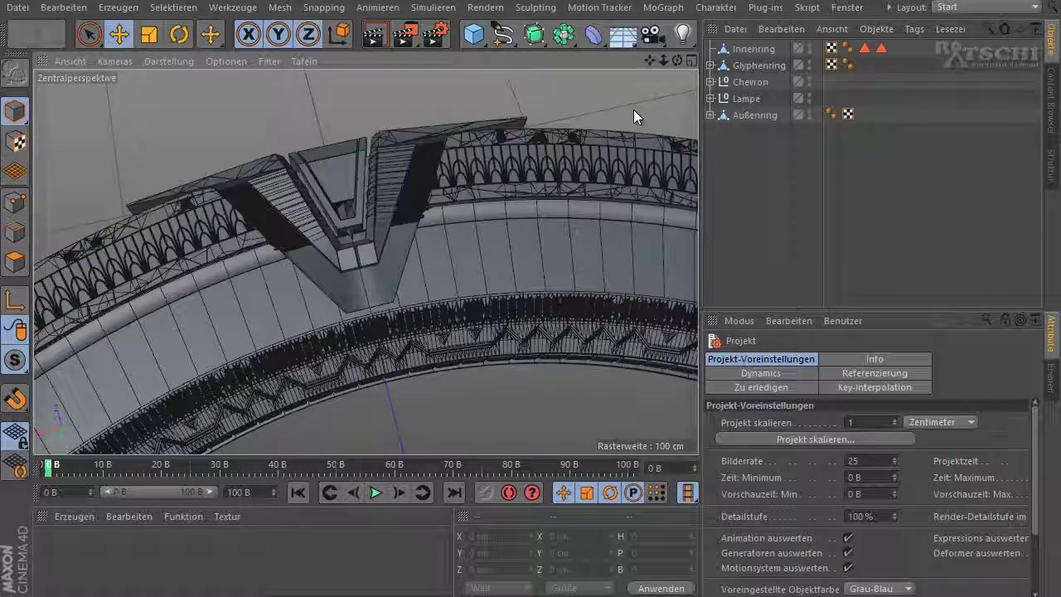
pyautogui.press('c')
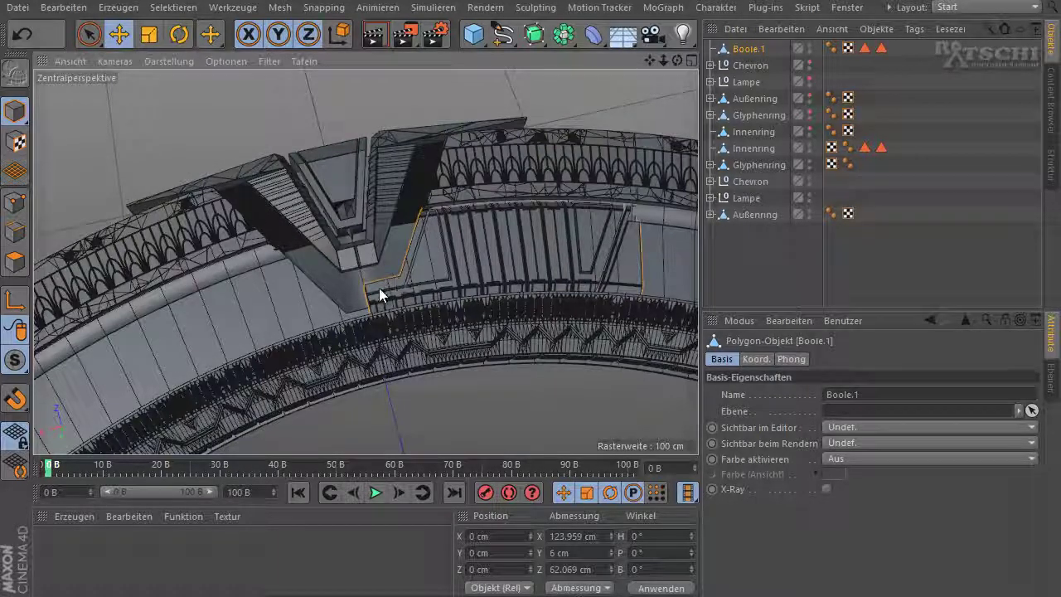
# Step: Inspect the cut Boole.1 section from several angles and bring up the generator palette
pyautogui.moveTo(401, 281)
pyautogui.keyDown('alt'); pyautogui.mouseDown()
pyautogui.moveTo(423, 278)
pyautogui.moveTo(593, 105)
pyautogui.mouseUp(); pyautogui.keyUp('alt')
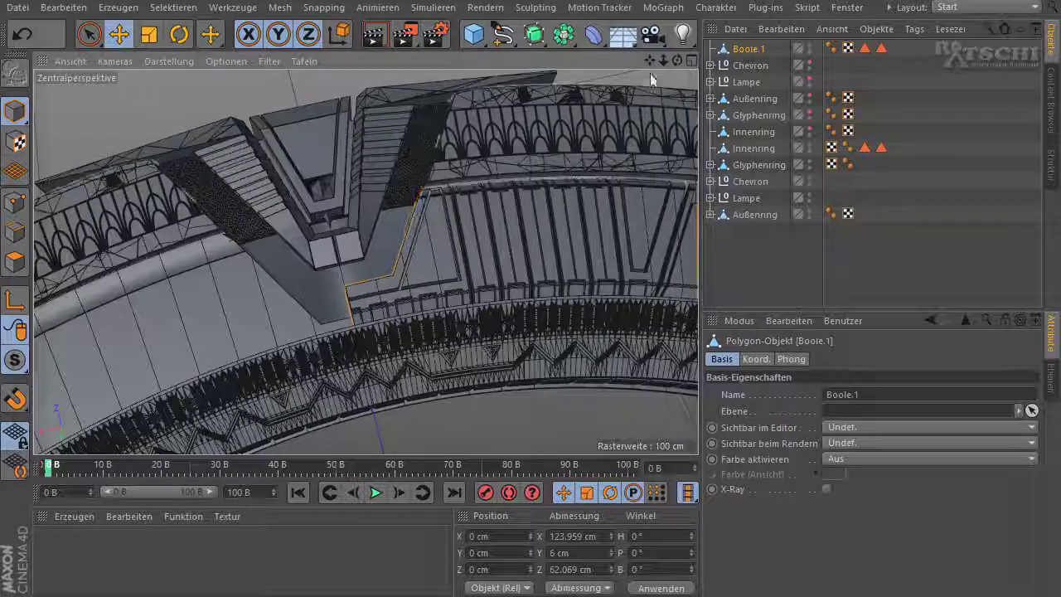
pyautogui.moveTo(678, 58)
pyautogui.keyDown('alt'); pyautogui.mouseDown()
pyautogui.moveTo(544, 295)
pyautogui.moveTo(465, 207)
pyautogui.mouseUp(); pyautogui.keyUp('alt')
pyautogui.scroll(3, 465, 207)
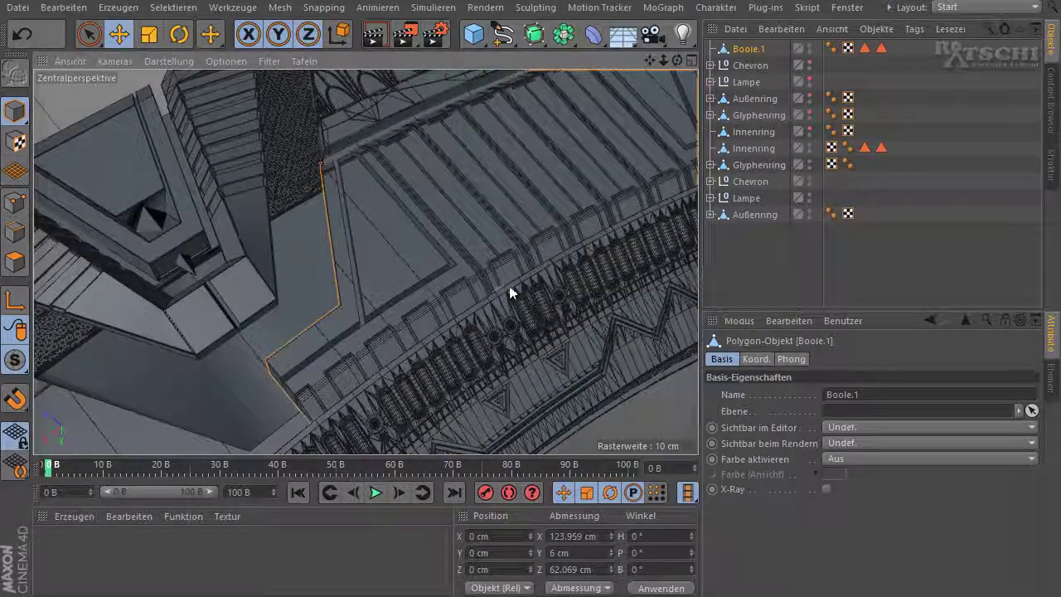
pyautogui.moveTo(464, 208)
pyautogui.keyDown('alt'); pyautogui.mouseDown()
pyautogui.moveTo(445, 171)
pyautogui.moveTo(501, 274)
pyautogui.mouseUp(); pyautogui.keyUp('alt')
pyautogui.scroll(-2, 480, 235)
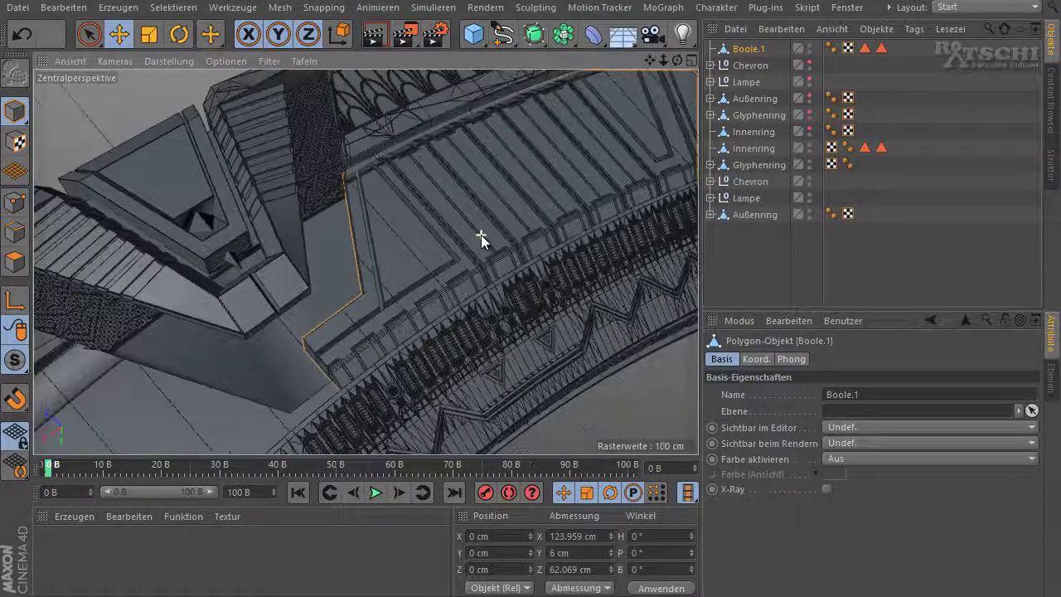
pyautogui.scroll(-2, 481, 235)
pyautogui.scroll(-2, 503, 225)
pyautogui.scroll(-2, 503, 224)
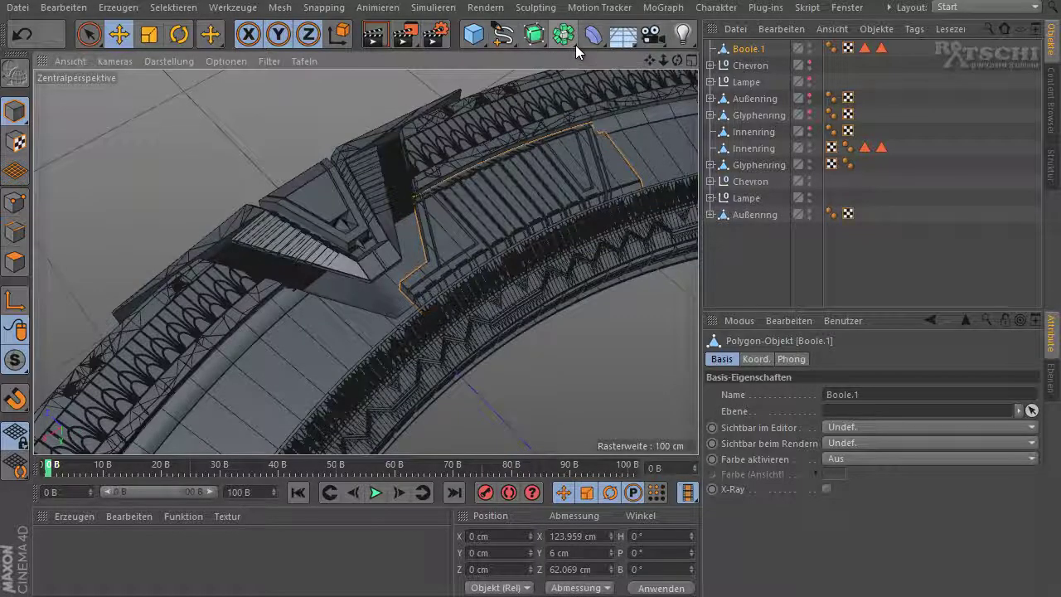
pyautogui.moveTo(575, 44); pyautogui.dragTo(734, 119)
# Step: Put Boole.1 inside a new Symmetrie, then nest that under an Array with radius 0 and 8 copies
pyautogui.click(734, 119)
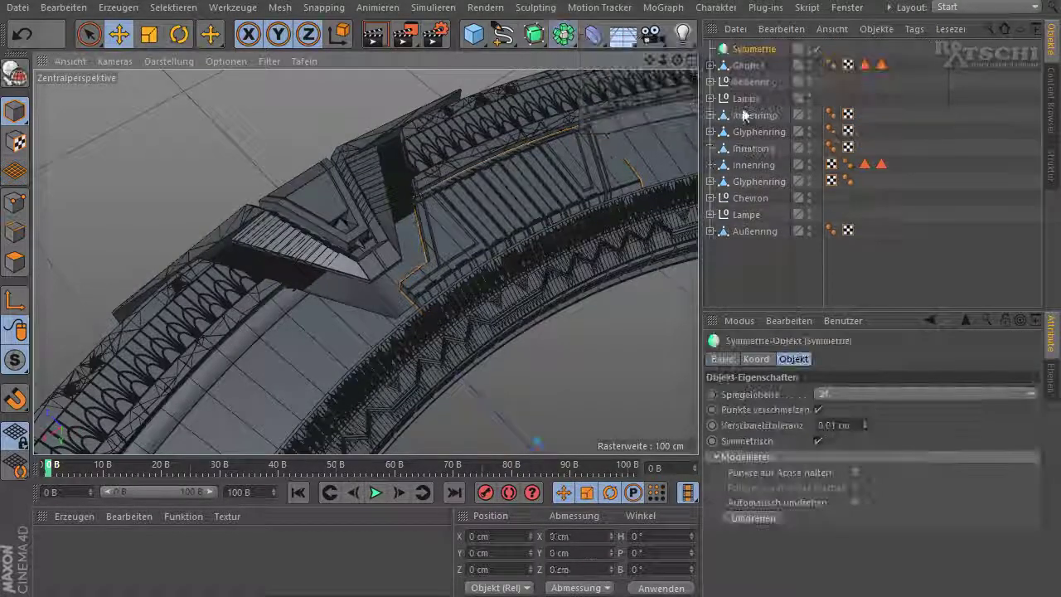
pyautogui.moveTo(745, 65)
pyautogui.mouseDown()
pyautogui.moveTo(734, 59)
pyautogui.moveTo(746, 49)
pyautogui.mouseUp()
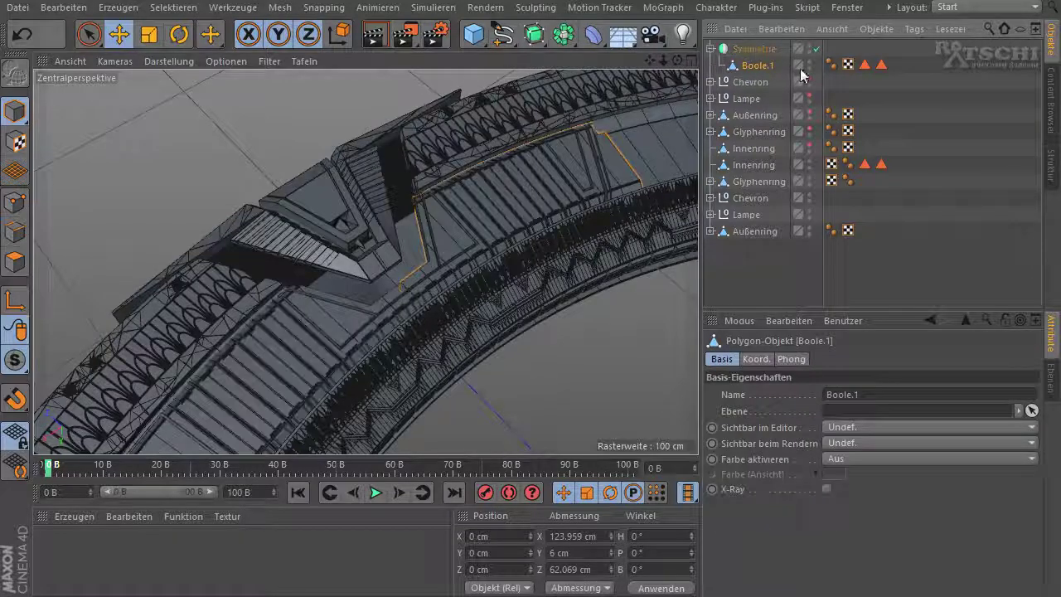
pyautogui.click(566, 38)
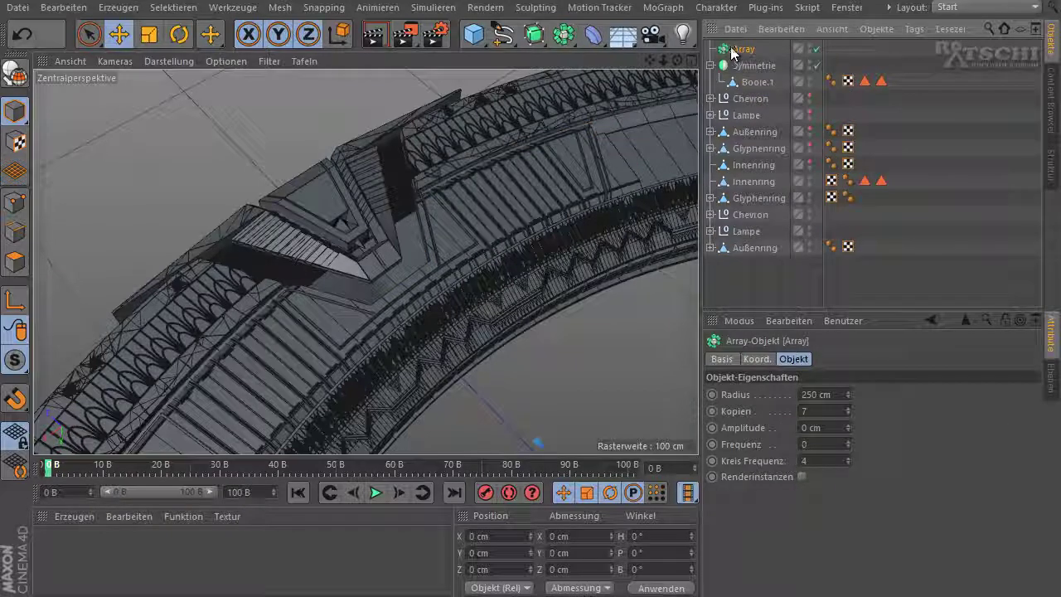
pyautogui.doubleClick(834, 393)
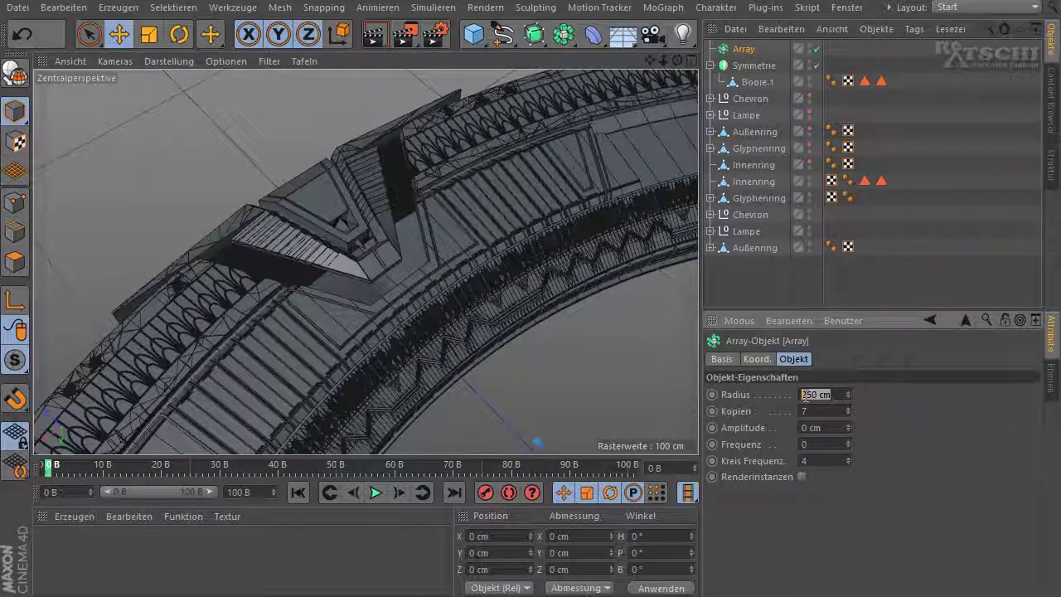
pyautogui.write('0')
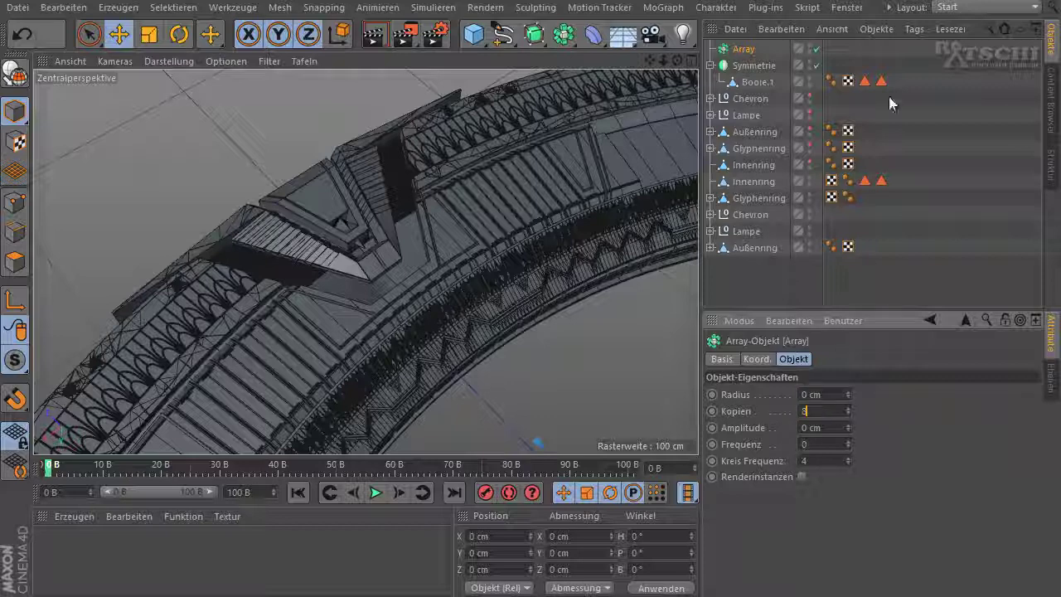
pyautogui.moveTo(737, 66); pyautogui.dragTo(739, 50)
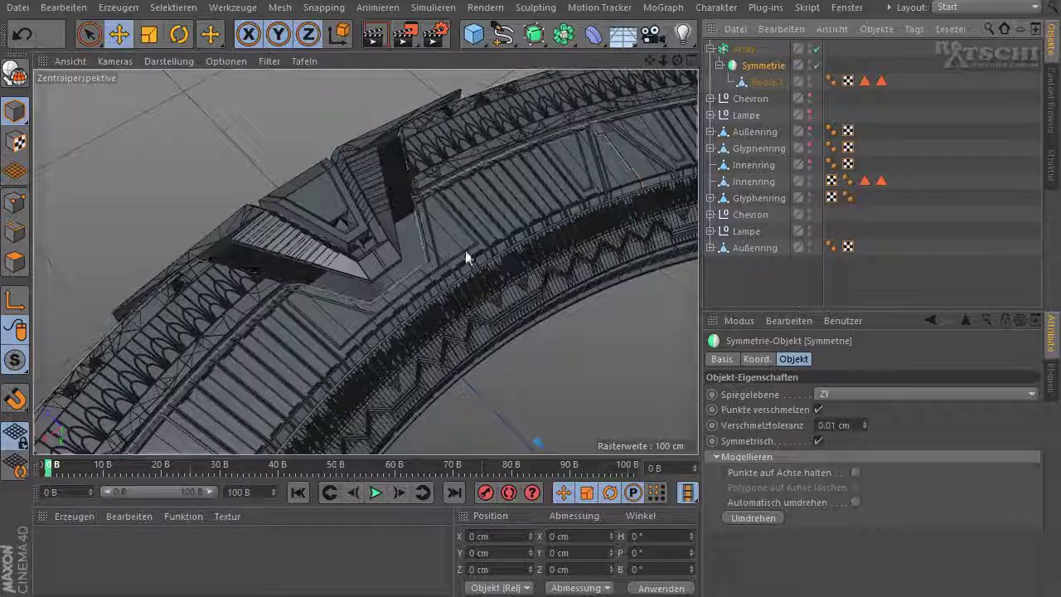
pyautogui.moveTo(473, 257)
pyautogui.keyDown('alt'); pyautogui.mouseDown()
pyautogui.moveTo(542, 187)
pyautogui.moveTo(586, 163)
pyautogui.mouseUp(); pyautogui.keyUp('alt')
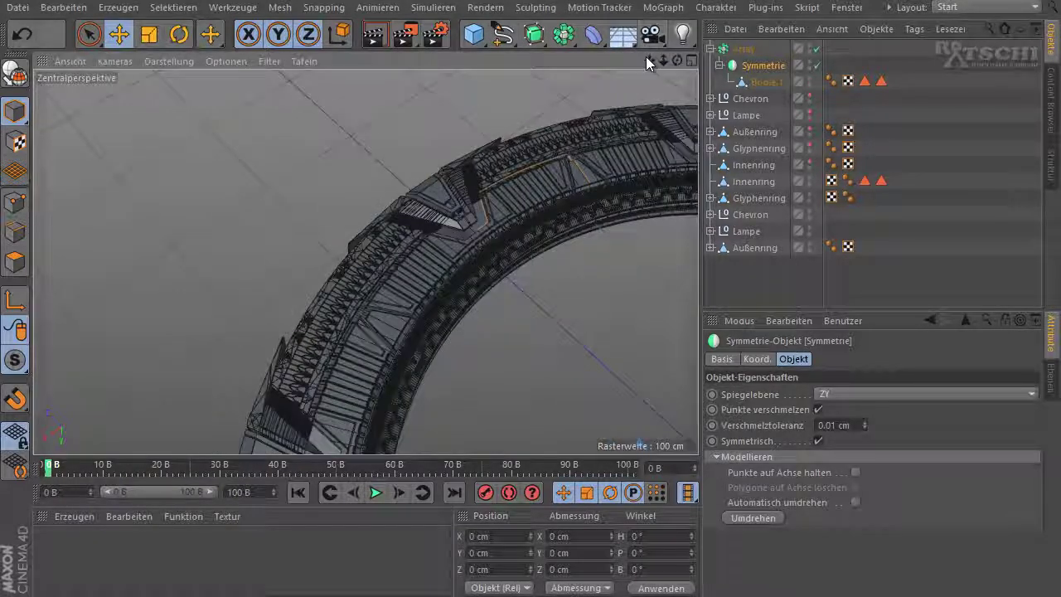
# Step: Orbit and zoom in on the joins between the mirrored, arrayed ring sections
pyautogui.moveTo(647, 59)
pyautogui.mouseDown()
pyautogui.moveTo(502, 301)
pyautogui.moveTo(509, 311)
pyautogui.moveTo(534, 237)
pyautogui.moveTo(266, 179)
pyautogui.moveTo(634, 265)
pyautogui.moveTo(473, 155)
pyautogui.moveTo(284, 195)
pyautogui.mouseUp()
pyautogui.scroll(3, 312, 171)
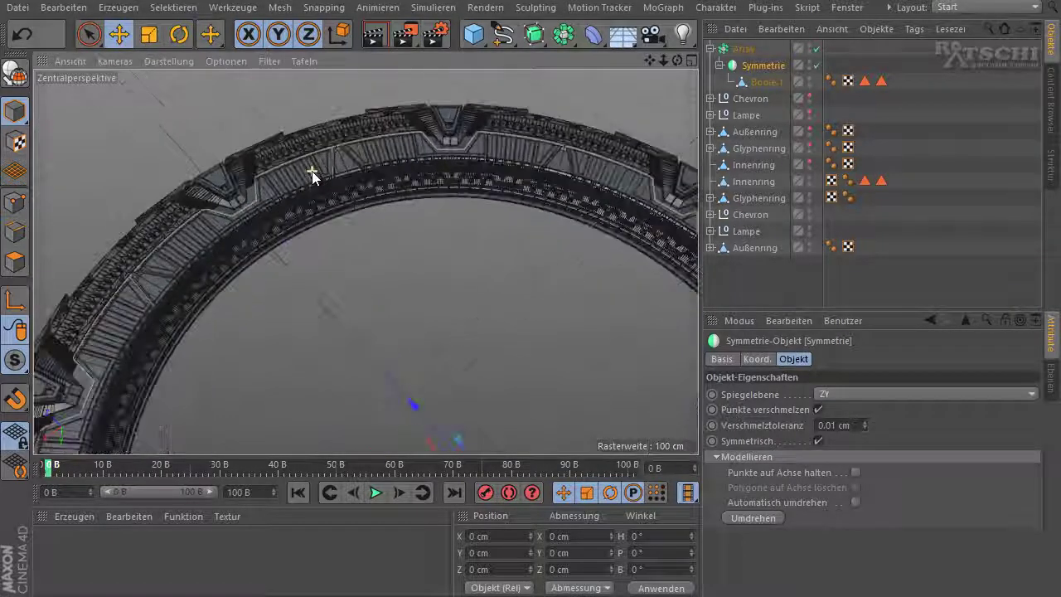
pyautogui.scroll(3, 313, 172)
pyautogui.moveTo(677, 60); pyautogui.dragTo(532, 300)
pyautogui.scroll(3, 326, 271)
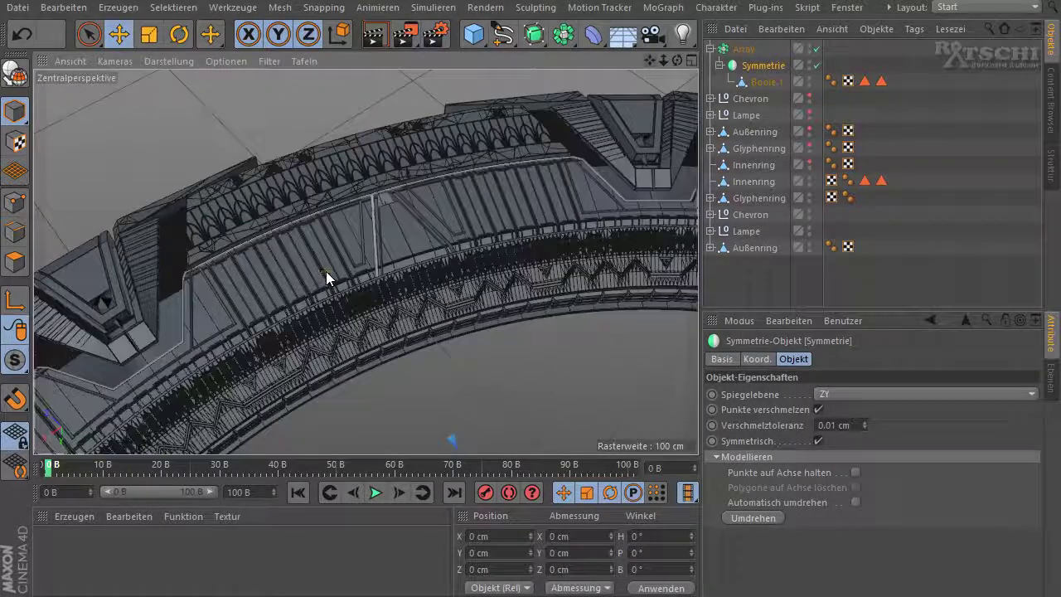
pyautogui.scroll(2, 326, 271)
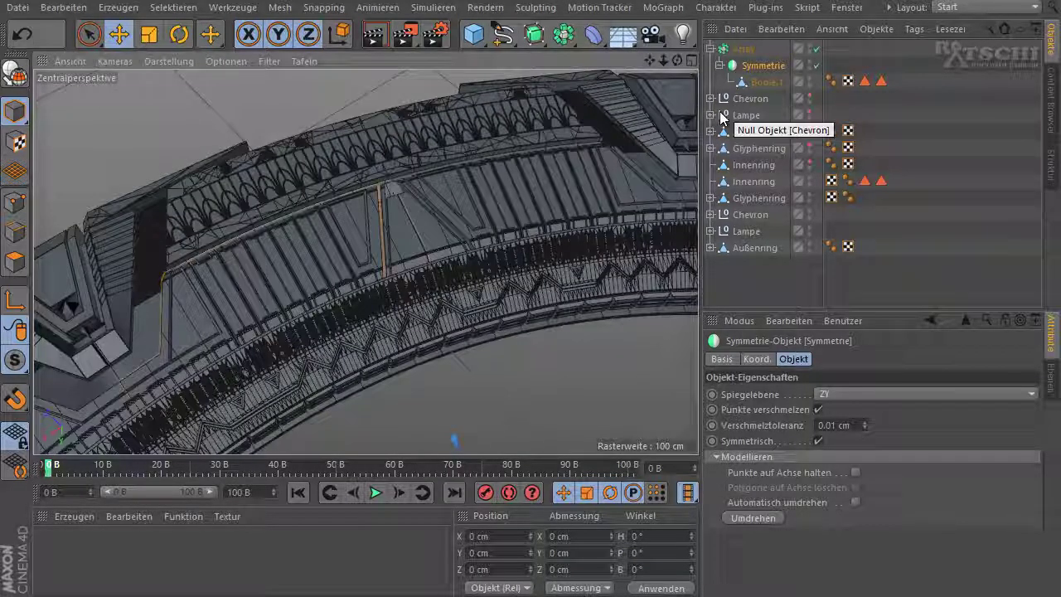
pyautogui.scroll(2, 431, 195)
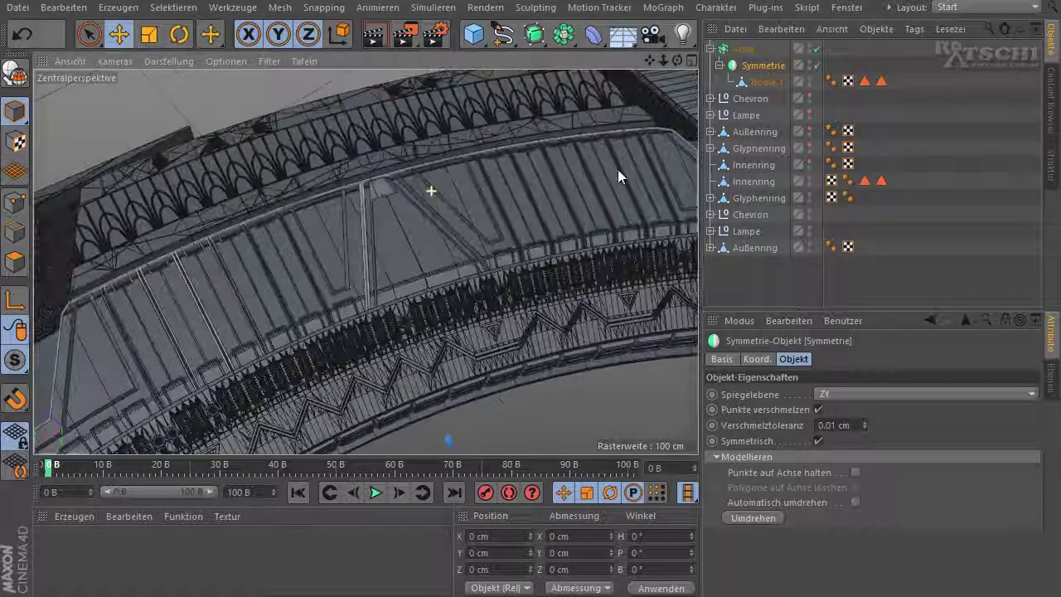
# Step: Render the arrayed ring band, then select the Array and orbit so the chevron sits on top
pyautogui.click(374, 41)
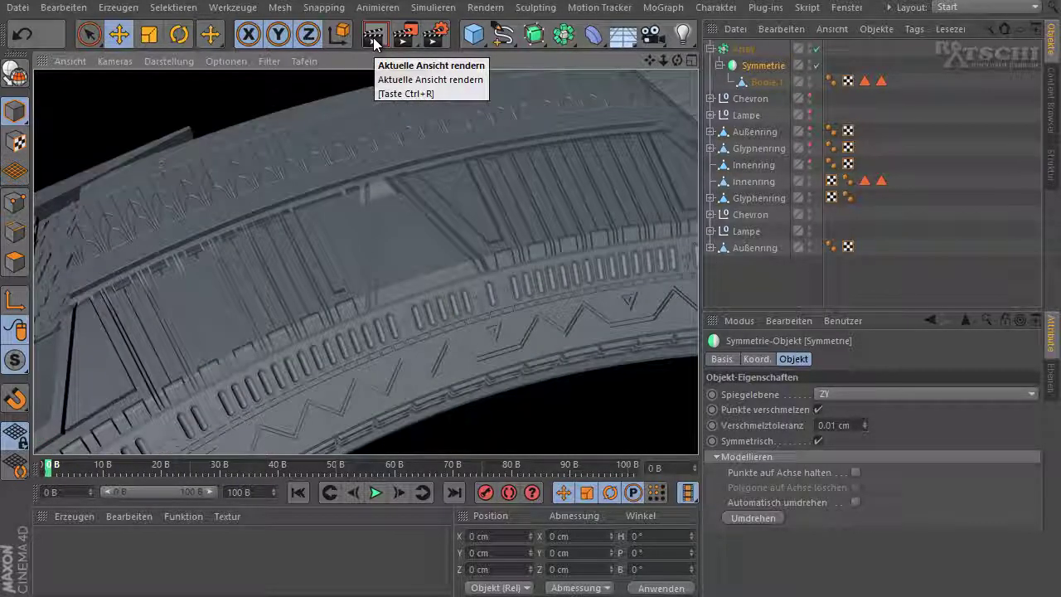
pyautogui.click(570, 163)
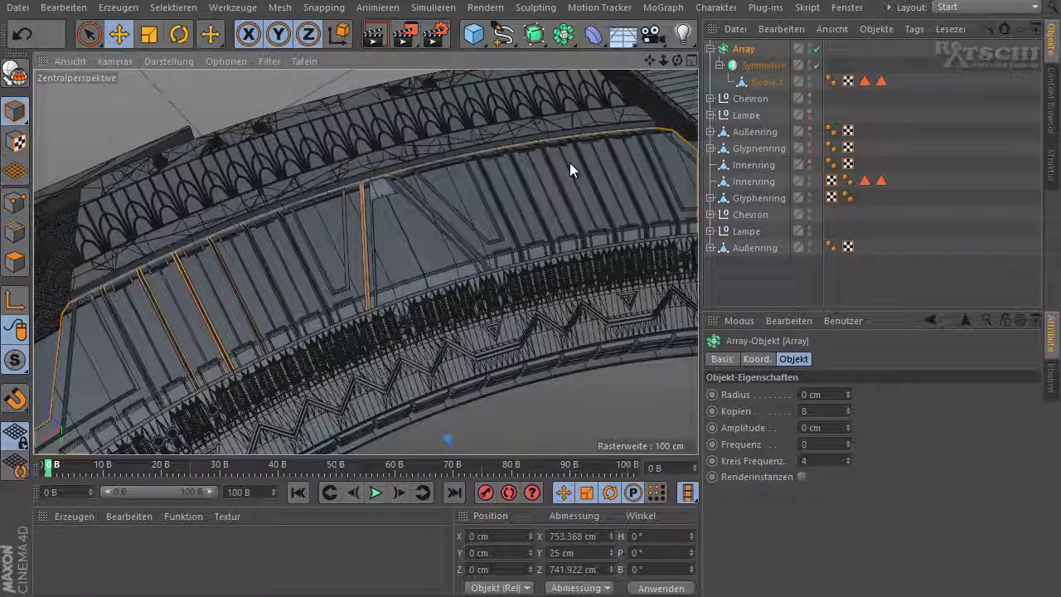
pyautogui.scroll(-3, 570, 162)
pyautogui.scroll(-3, 569, 163)
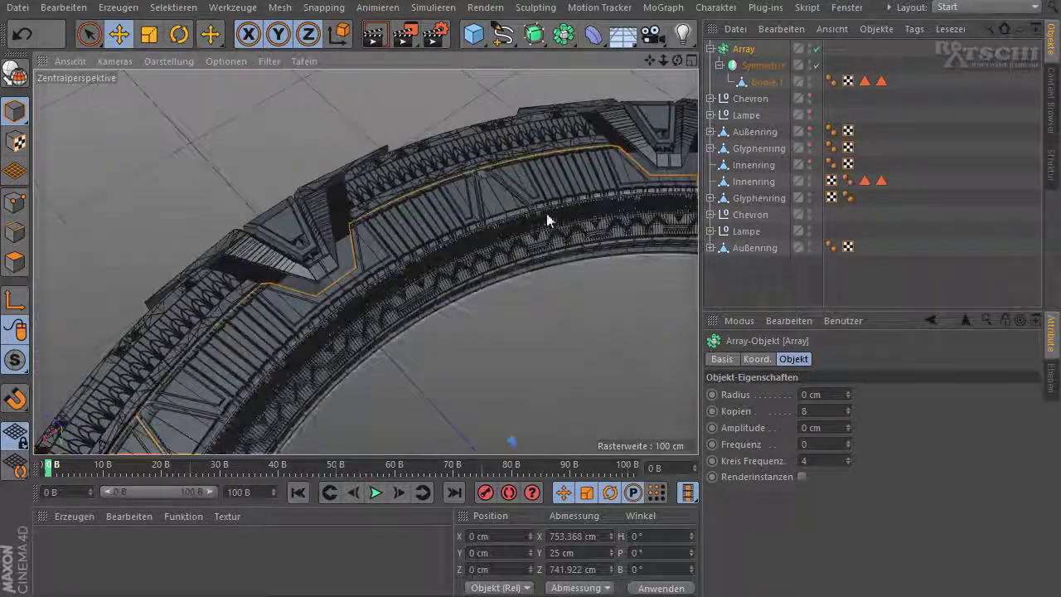
pyautogui.keyDown('alt'); pyautogui.moveTo(528, 300); pyautogui.dragTo(442, 206); pyautogui.keyUp('alt')
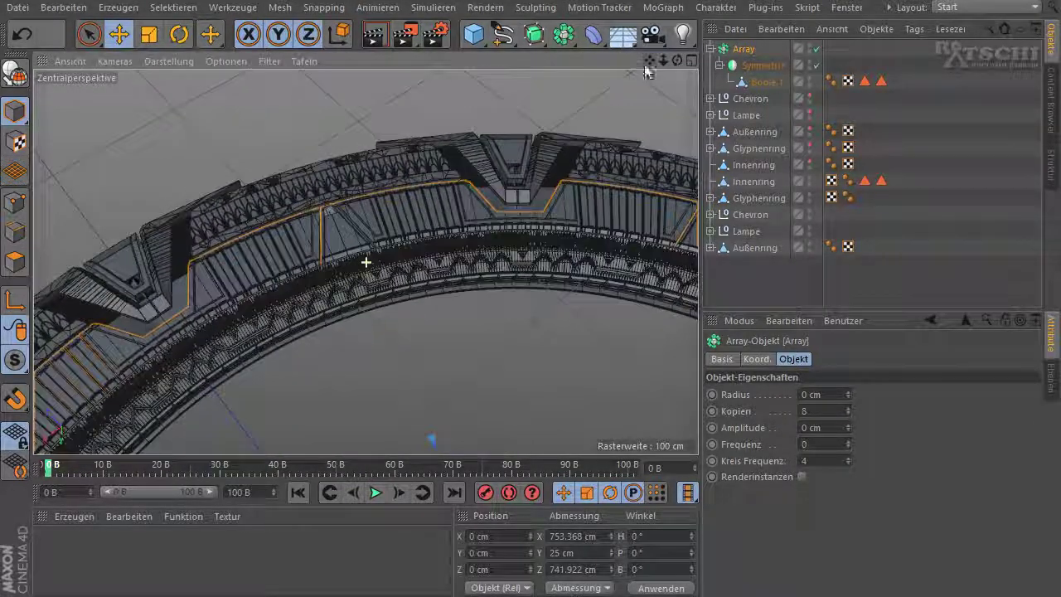